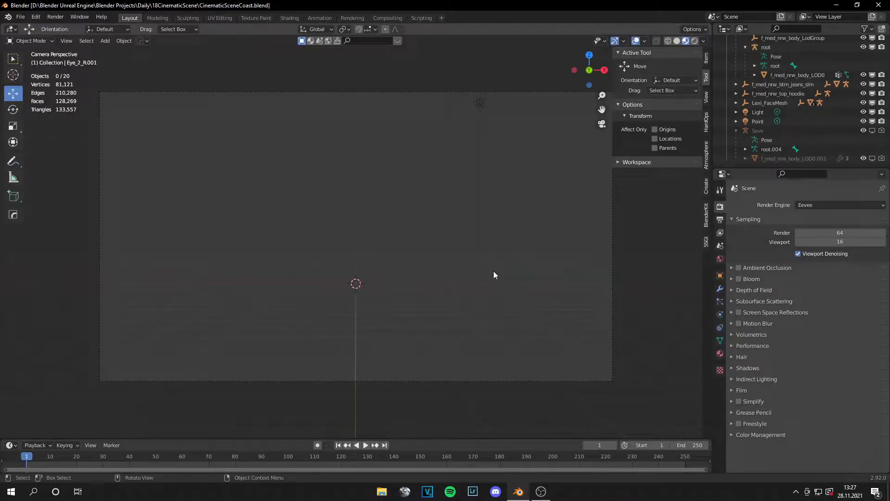
Step: Examine the character's face, hair and yellow hoodie up close, and the whole figure with its armature from a distance
{"action": "middle_click_drag", "start_coordinate": [492, 270], "coordinate": [400, 253]}
{"action": "scroll", "coordinate": [399, 254], "scroll_direction": "up", "scroll_amount": 6}
{"action": "scroll", "coordinate": [399, 253], "scroll_direction": "down", "scroll_amount": 4}
{"action": "scroll", "coordinate": [424, 272], "scroll_direction": "up", "scroll_amount": 5}
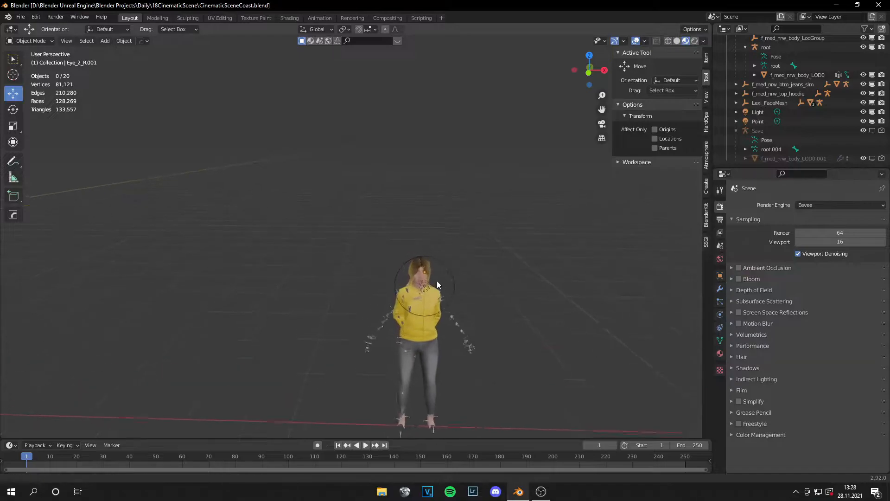
{"action": "scroll", "coordinate": [497, 299], "scroll_direction": "down", "scroll_amount": 1}
{"action": "middle_click_drag", "start_coordinate": [504, 300], "coordinate": [501, 298]}
{"action": "scroll", "coordinate": [451, 237], "scroll_direction": "up", "scroll_amount": 1}
{"action": "scroll", "coordinate": [450, 236], "scroll_direction": "up", "scroll_amount": 3}
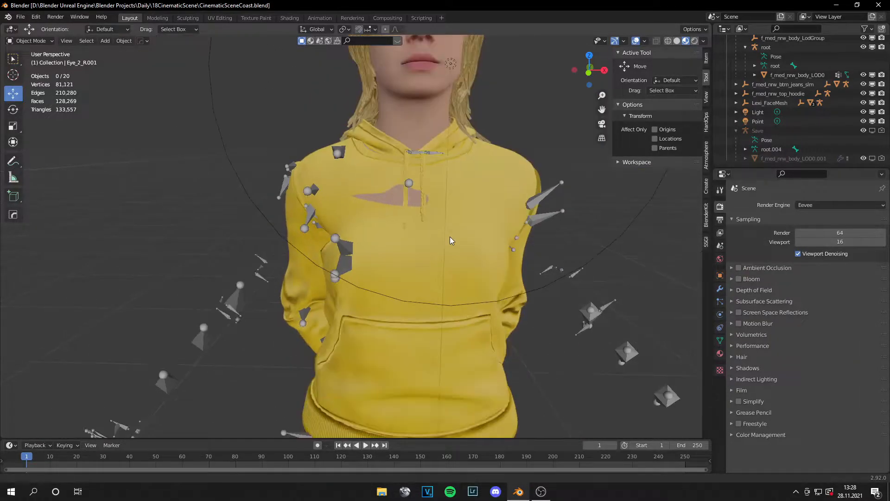
{"action": "scroll", "coordinate": [457, 239], "scroll_direction": "up", "scroll_amount": 3}
{"action": "scroll", "coordinate": [457, 241], "scroll_direction": "down", "scroll_amount": 2, "text": "shift"}
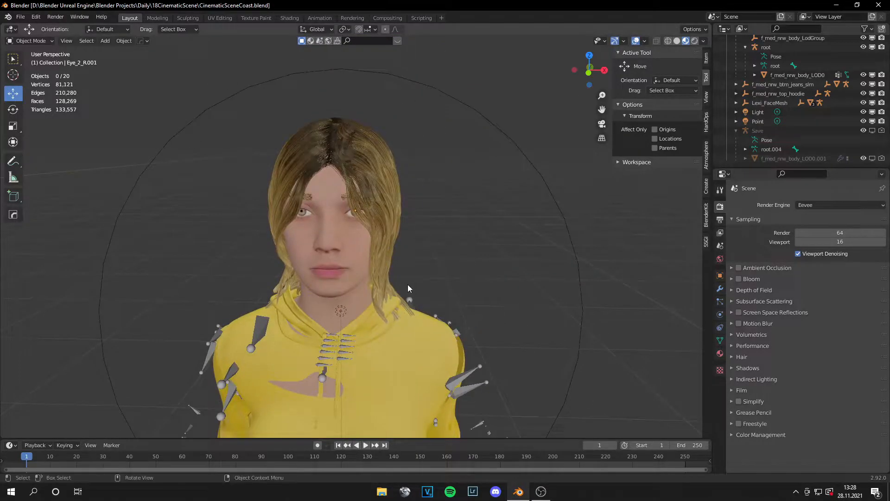
{"action": "scroll", "coordinate": [378, 244], "scroll_direction": "up", "scroll_amount": 6}
{"action": "scroll", "coordinate": [379, 243], "scroll_direction": "down", "scroll_amount": 5}
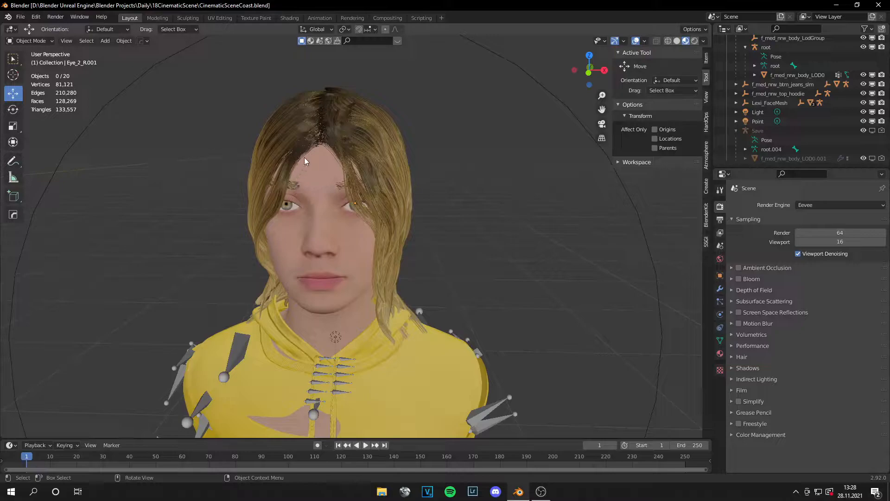
{"action": "scroll", "coordinate": [387, 328], "scroll_direction": "down", "scroll_amount": 10}
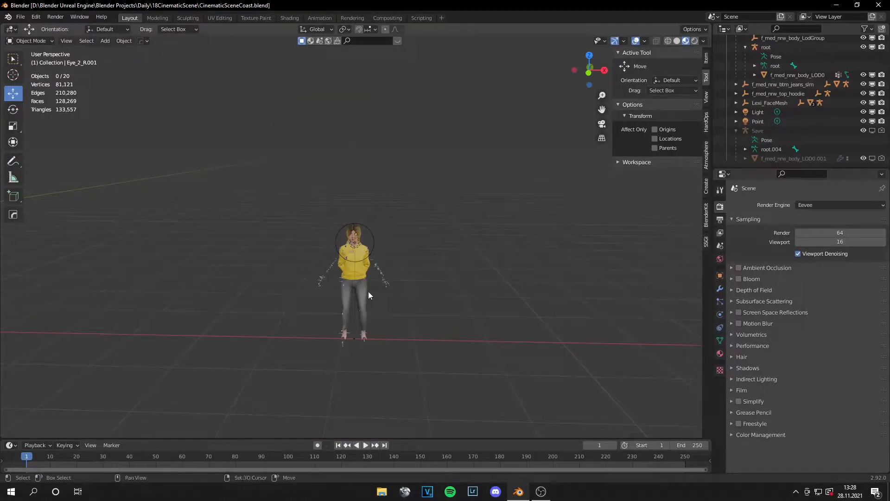
Step: Sculpt the chest of the body mesh f_med_nrw_body_LOD0 inward with Elastic Deform to stop it poking through the hoodie, and return to the Layout workspace
{"action": "left_click", "coordinate": [365, 277]}
{"action": "scroll", "coordinate": [365, 268], "scroll_direction": "up", "scroll_amount": 10}
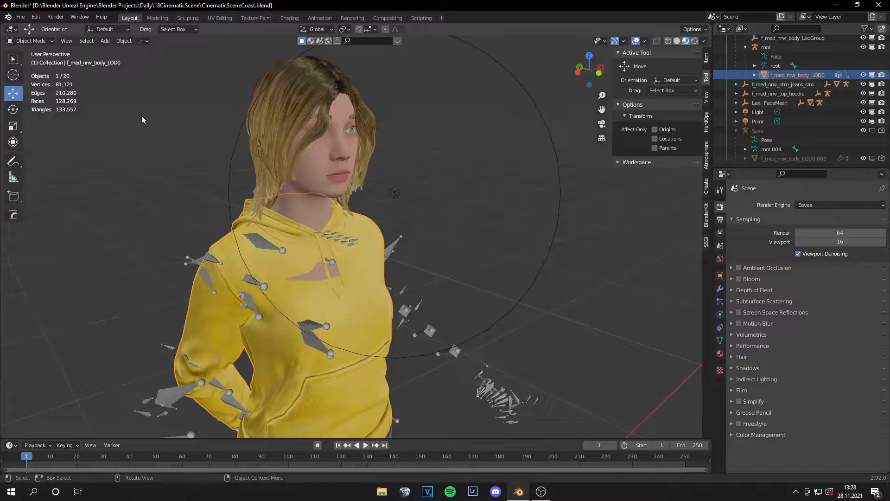
{"action": "left_click", "coordinate": [188, 17]}
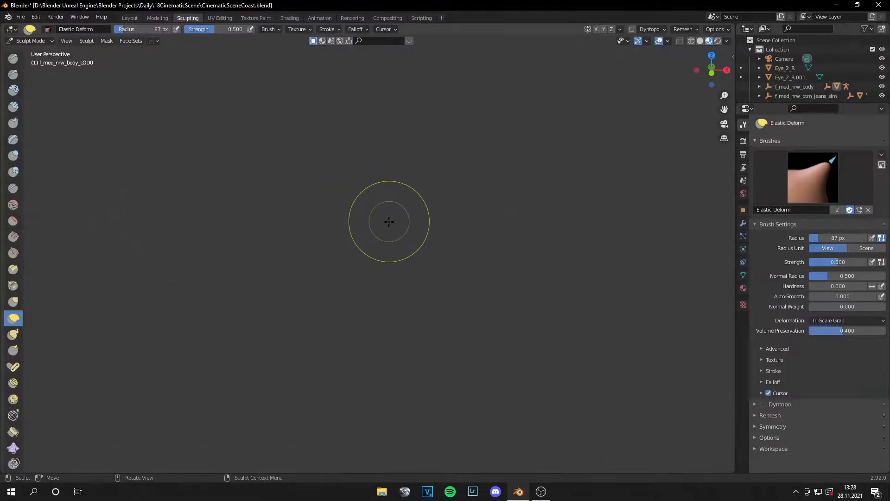
{"action": "scroll", "coordinate": [390, 226], "scroll_direction": "down", "scroll_amount": 4}
{"action": "middle_click_drag", "start_coordinate": [566, 279], "coordinate": [336, 265], "text": "shift"}
{"action": "scroll", "coordinate": [362, 268], "scroll_direction": "up", "scroll_amount": 6}
{"action": "scroll", "coordinate": [408, 268], "scroll_direction": "up", "scroll_amount": 9}
{"action": "middle_click_drag", "start_coordinate": [447, 234], "coordinate": [533, 248]}
{"action": "middle_click_drag", "start_coordinate": [450, 155], "coordinate": [453, 366], "text": "shift"}
{"action": "scroll", "coordinate": [450, 361], "scroll_direction": "up", "scroll_amount": 5}
{"action": "middle_click_drag", "start_coordinate": [452, 402], "coordinate": [438, 173], "text": "shift"}
{"action": "left_click_drag", "start_coordinate": [367, 281], "coordinate": [373, 277]}
{"action": "scroll", "coordinate": [467, 367], "scroll_direction": "down", "scroll_amount": 2}
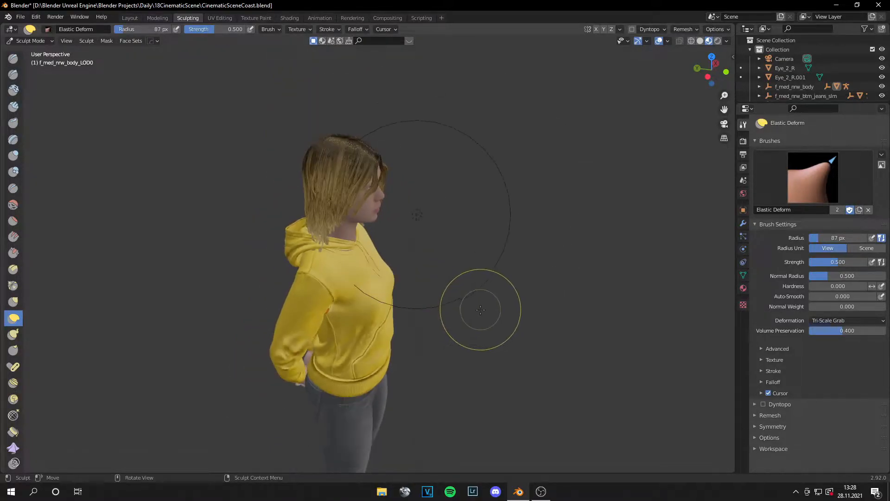
{"action": "middle_click_drag", "start_coordinate": [467, 368], "coordinate": [377, 278]}
{"action": "left_click", "coordinate": [130, 17]}
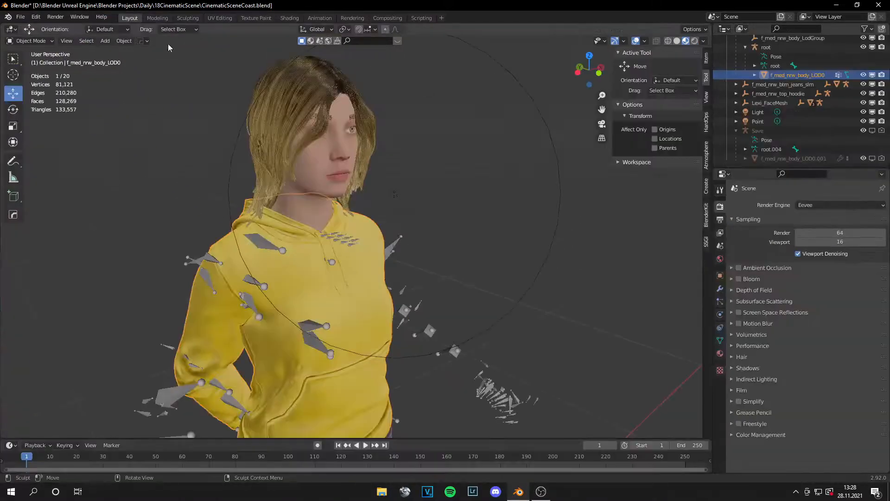
{"action": "scroll", "coordinate": [444, 235], "scroll_direction": "down", "scroll_amount": 5}
{"action": "left_click", "coordinate": [430, 256]}
{"action": "scroll", "coordinate": [430, 256], "scroll_direction": "up", "scroll_amount": 8}
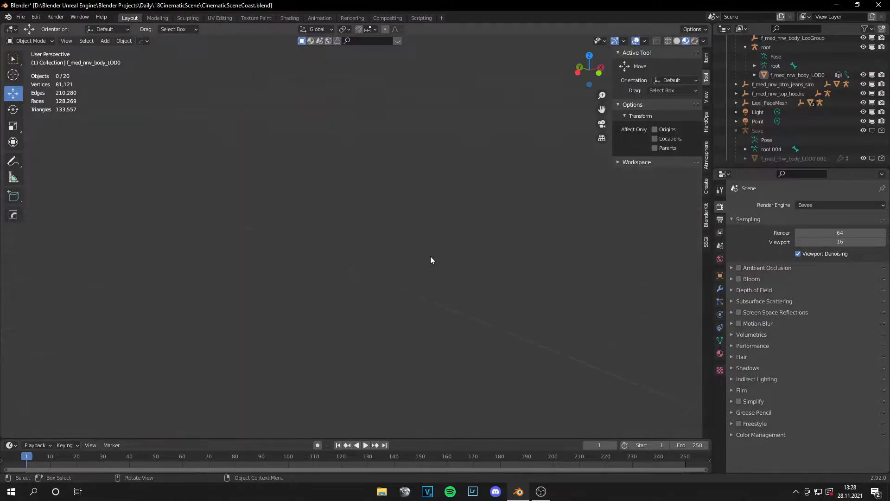
{"action": "middle_click_drag", "start_coordinate": [408, 412], "coordinate": [427, 298], "text": "shift"}
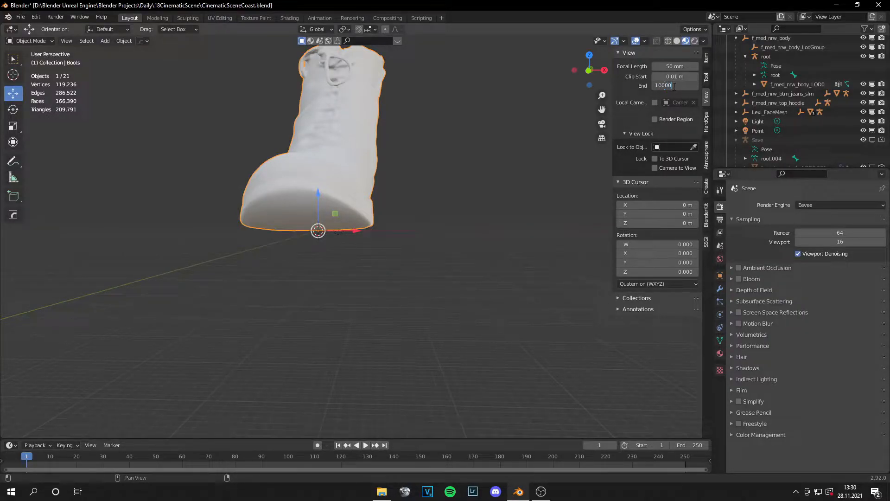
Step: Scale the oversized boot model down to roughly match the size of the character's foot
{"action": "scroll", "coordinate": [541, 137], "scroll_direction": "down", "scroll_amount": 6}
{"action": "scroll", "coordinate": [393, 234], "scroll_direction": "up", "scroll_amount": 8}
{"action": "middle_click_drag", "start_coordinate": [400, 228], "coordinate": [423, 238]}
{"action": "key", "text": "s"}
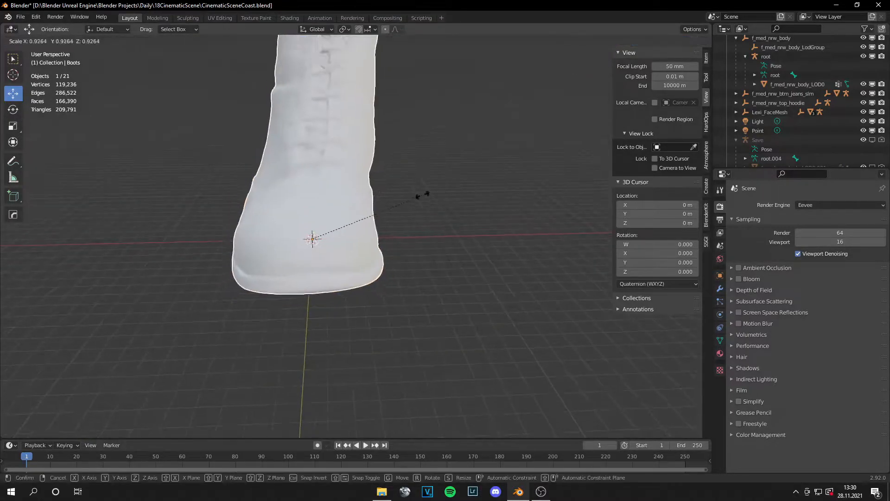
{"action": "left_click", "coordinate": [317, 230]}
{"action": "scroll", "coordinate": [356, 231], "scroll_direction": "up", "scroll_amount": 11}
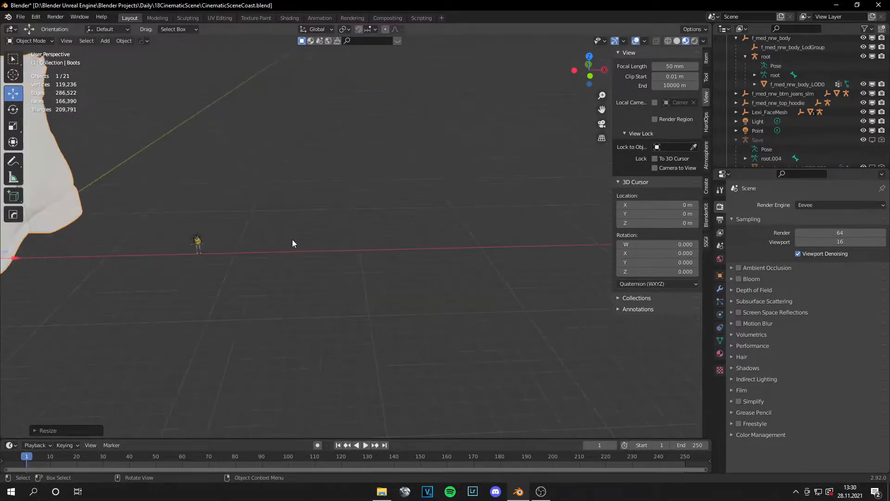
{"action": "scroll", "coordinate": [293, 239], "scroll_direction": "down", "scroll_amount": 3}
{"action": "key", "text": "s"}
{"action": "left_click", "coordinate": [144, 251]}
Step: Move the boot over to the character and align it with the right foot, fine-tuning its position along X
{"action": "left_click_drag", "start_coordinate": [161, 250], "coordinate": [207, 255]}
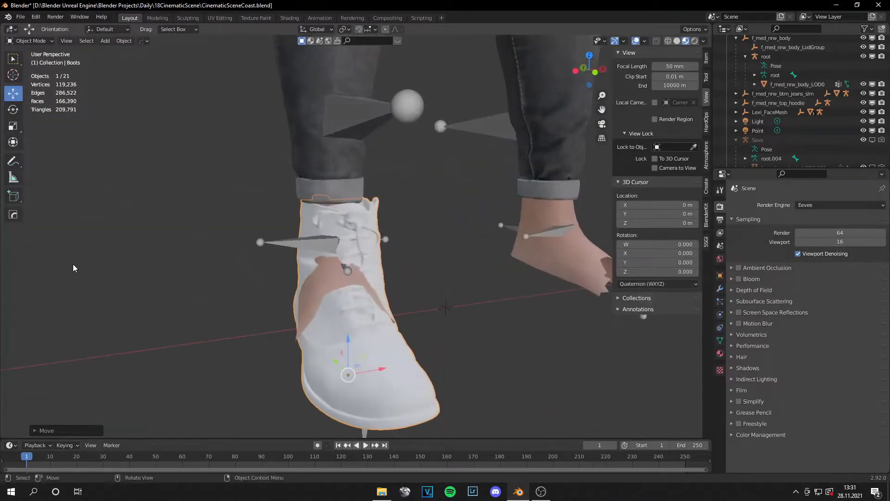
{"action": "scroll", "coordinate": [352, 253], "scroll_direction": "down", "scroll_amount": 5}
{"action": "middle_click_drag", "start_coordinate": [346, 253], "coordinate": [388, 247]}
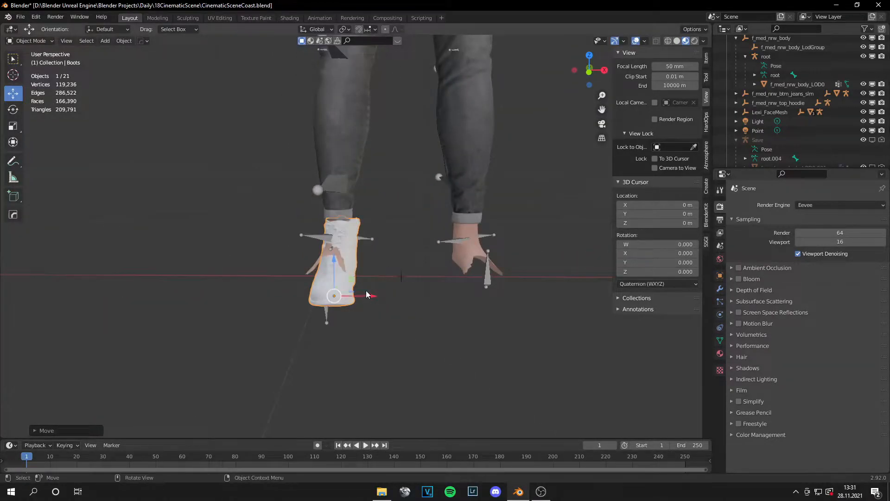
{"action": "left_click_drag", "start_coordinate": [363, 295], "coordinate": [361, 294]}
{"action": "middle_click_drag", "start_coordinate": [447, 280], "coordinate": [391, 280], "text": "shift"}
Step: Duplicate the boot and move the copy along X into the gap between the character's feet
{"action": "key", "text": "ctrl+c"}
{"action": "key", "text": "ctrl+v"}
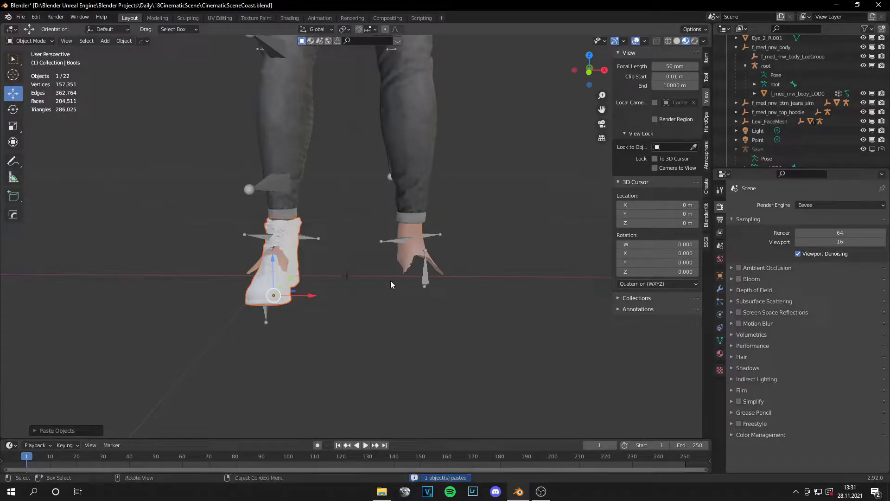
{"action": "left_click_drag", "start_coordinate": [298, 297], "coordinate": [341, 297]}
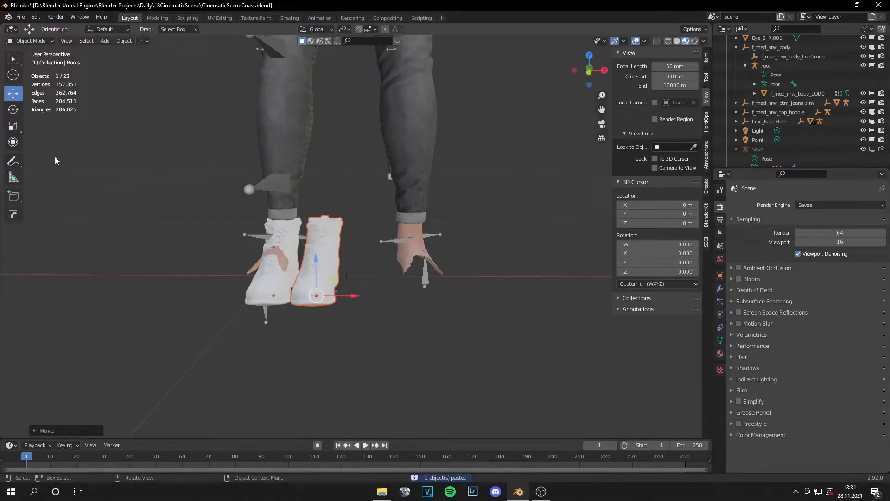
Step: Save the scene file and apply the object transforms of the copied boot
{"action": "left_click", "coordinate": [10, 127]}
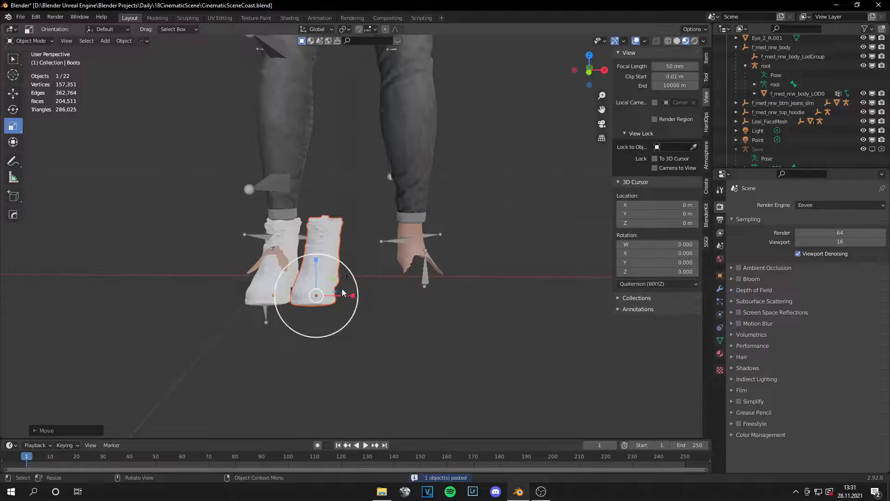
{"action": "left_click", "coordinate": [324, 273]}
{"action": "key", "text": "ctrl+s"}
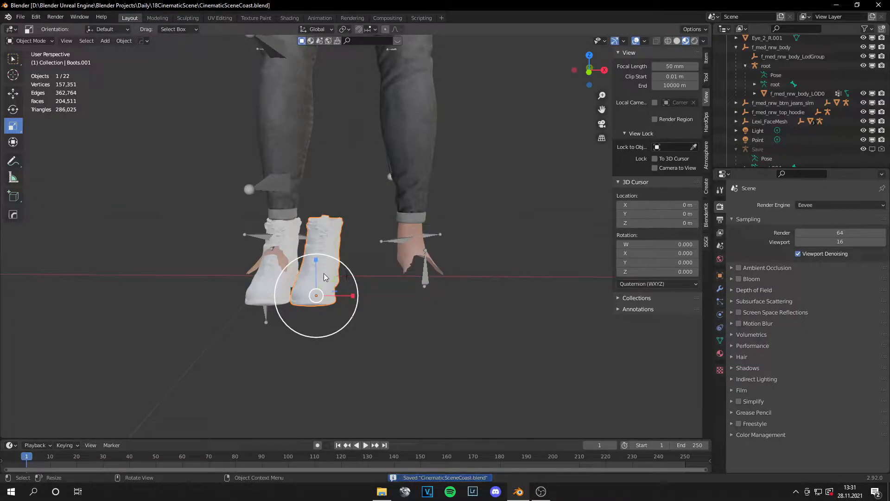
{"action": "key", "text": "ctrl+a"}
{"action": "left_click", "coordinate": [318, 302]}
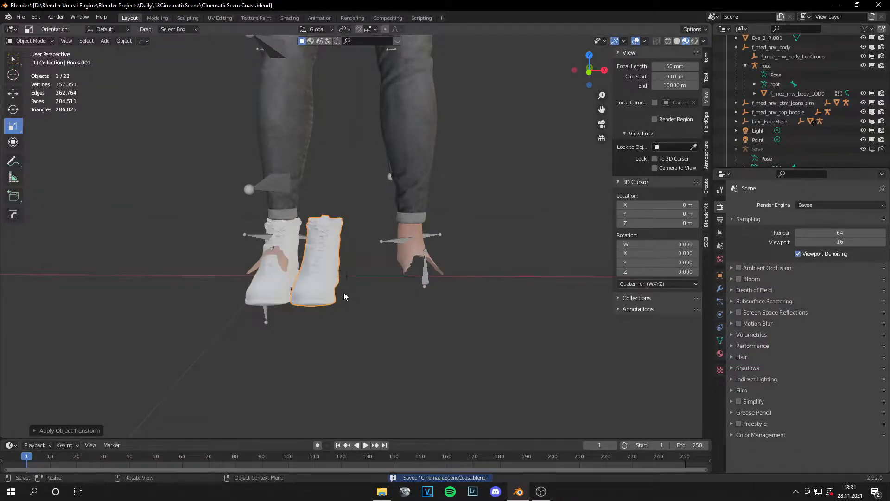
Step: Set the copied boot's origin to the middle of its geometry and mirror it with a scale of -1 along X
{"action": "right_click", "coordinate": [321, 276]}
{"action": "mouse_move", "coordinate": [326, 301]}
{"action": "left_click", "coordinate": [382, 309]}
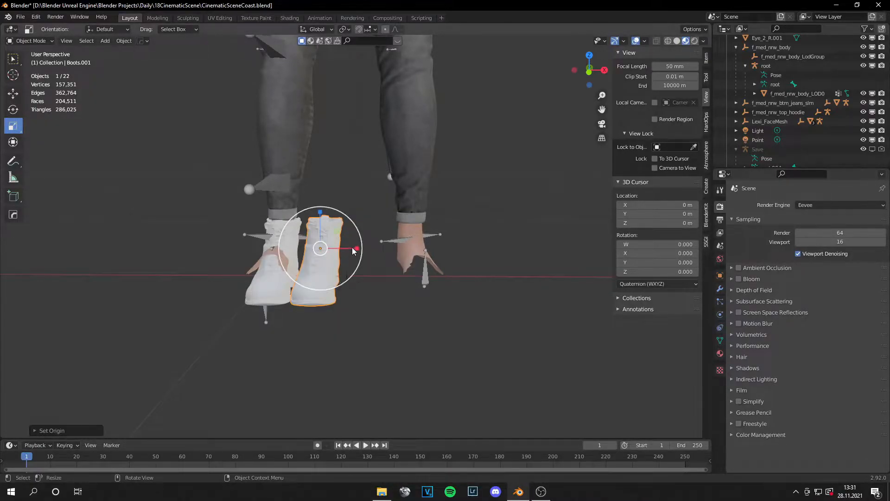
{"action": "left_click_drag", "start_coordinate": [352, 249], "coordinate": [349, 248]}
{"action": "type", "text": "-1"}
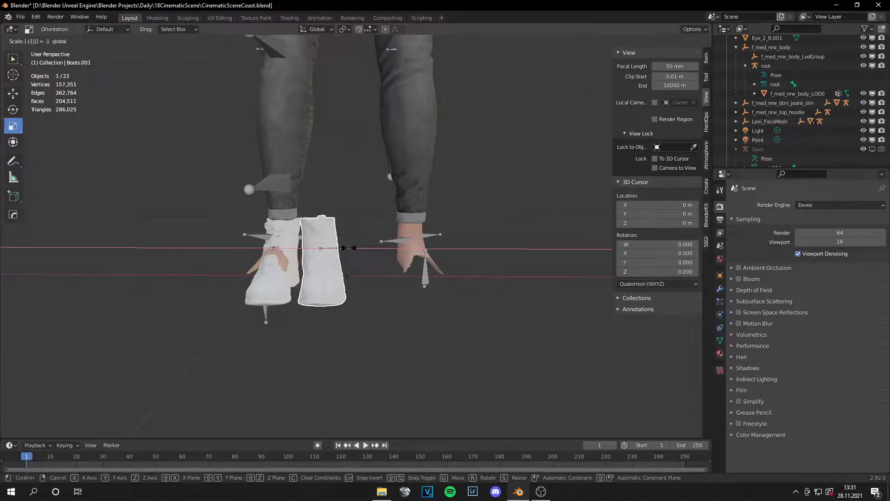
{"action": "key", "text": "Return"}
Step: Move the mirrored boot along X onto the character's left foot
{"action": "left_click", "coordinate": [21, 96]}
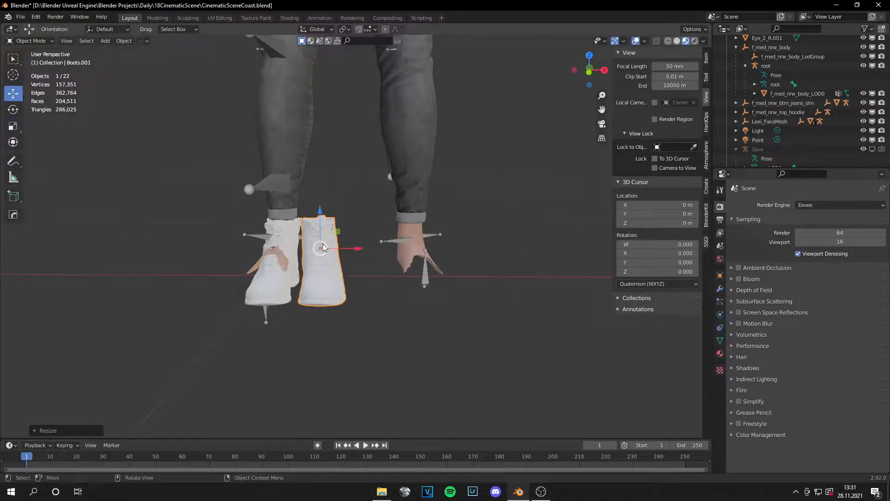
{"action": "left_click_drag", "start_coordinate": [351, 248], "coordinate": [451, 256]}
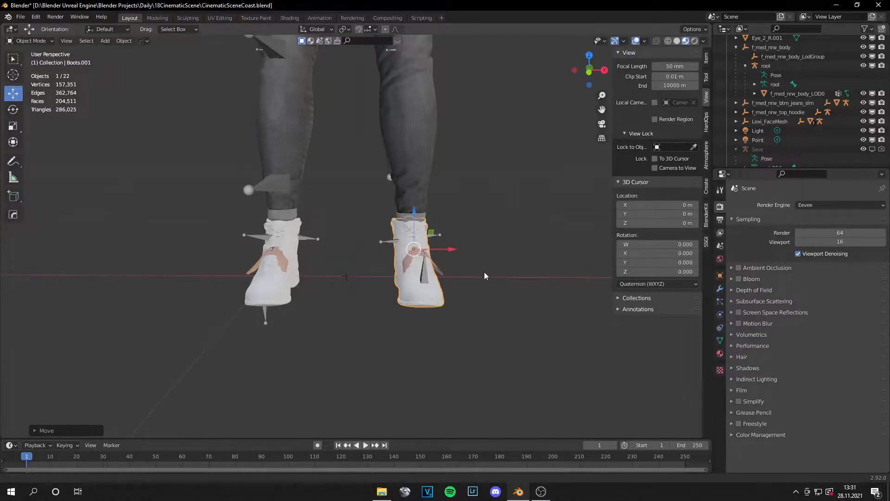
{"action": "scroll", "coordinate": [440, 279], "scroll_direction": "up", "scroll_amount": 4}
{"action": "left_click_drag", "start_coordinate": [414, 280], "coordinate": [417, 278]}
{"action": "middle_click_drag", "start_coordinate": [478, 283], "coordinate": [489, 269]}
Step: Open the body mesh f_med_nrw_body_LOD0 in Edit Mode, using the front orthographic view and solid shading
{"action": "left_click", "coordinate": [173, 163]}
{"action": "left_click", "coordinate": [159, 260]}
{"action": "key", "text": "KP_1"}
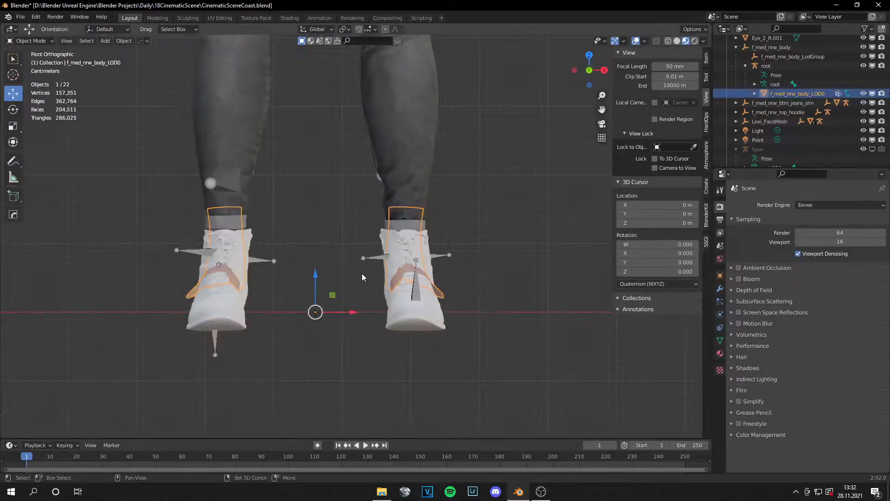
{"action": "key", "text": "Tab"}
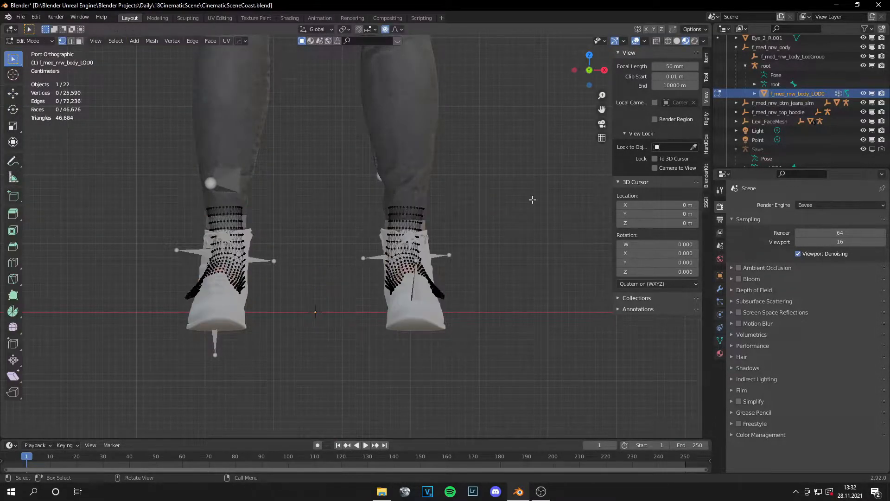
{"action": "left_click", "coordinate": [668, 41]}
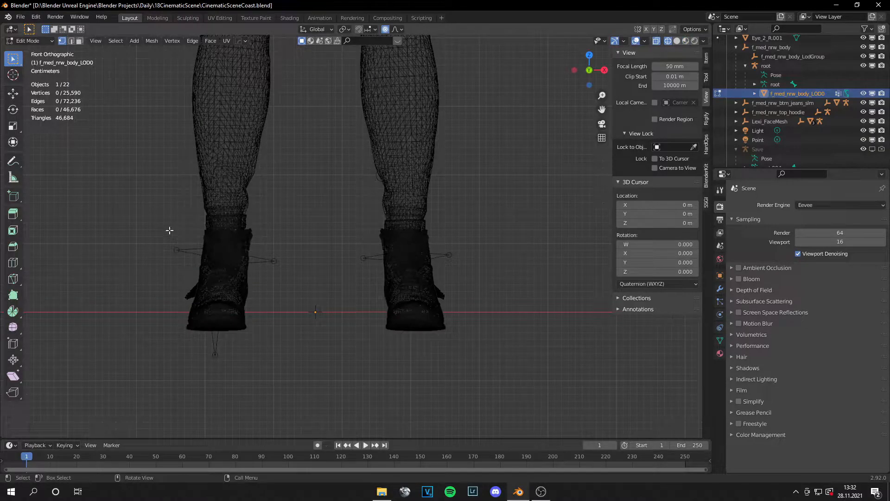
{"action": "left_click", "coordinate": [676, 40]}
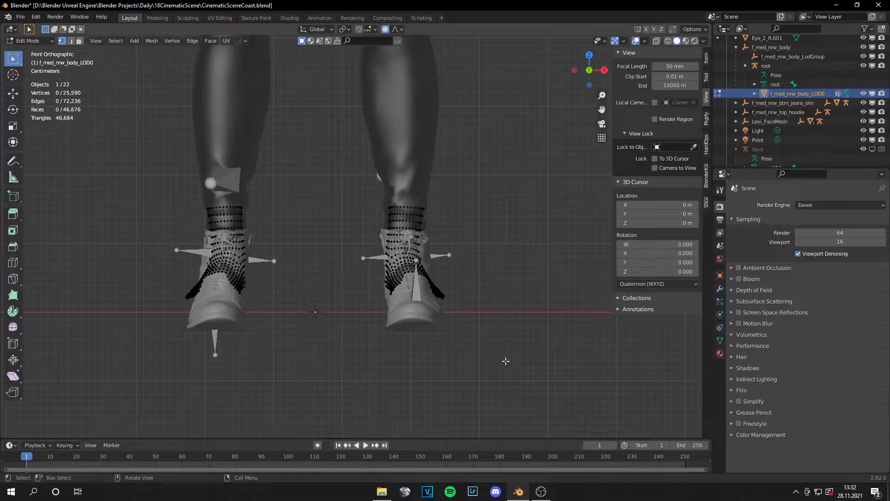
Step: Delete the body's foot faces inside both boots, using X-ray to select through the mesh, and return to Object Mode
{"action": "left_click_drag", "start_coordinate": [535, 369], "coordinate": [141, 248]}
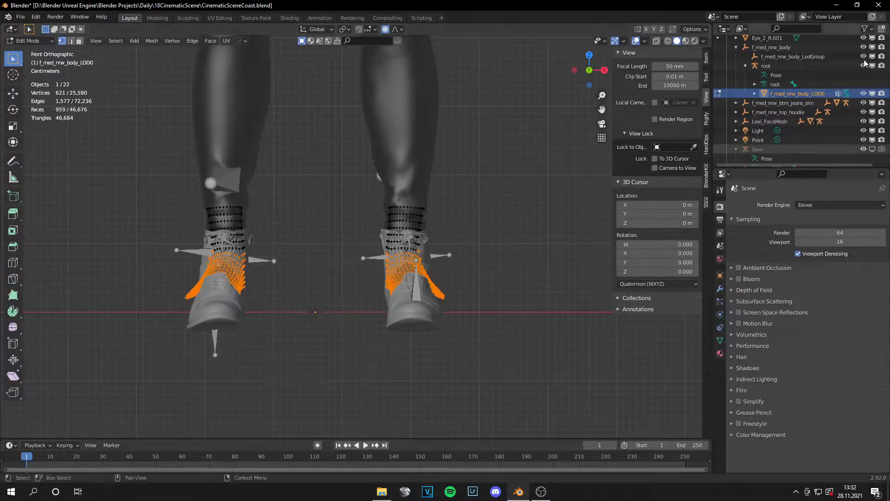
{"action": "left_click", "coordinate": [658, 43]}
{"action": "key", "text": "alt+a"}
{"action": "left_click_drag", "start_coordinate": [520, 367], "coordinate": [134, 239]}
{"action": "middle_click_drag", "start_coordinate": [463, 252], "coordinate": [372, 287]}
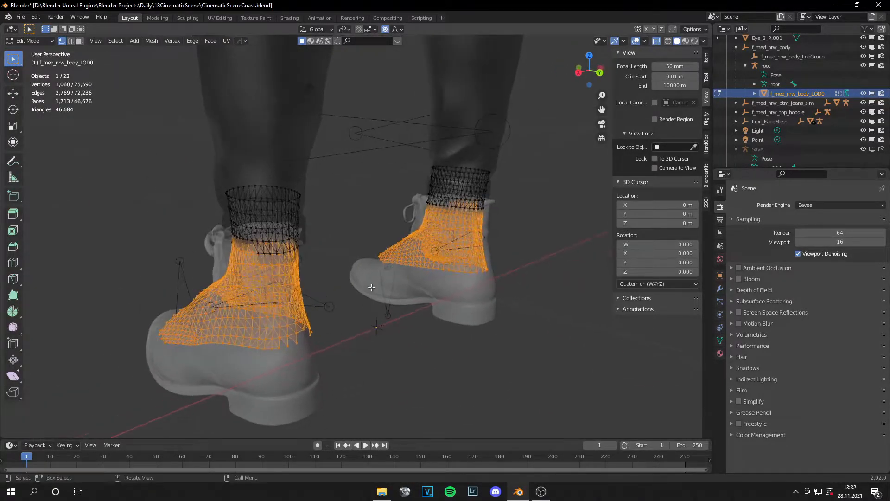
{"action": "key", "text": "x"}
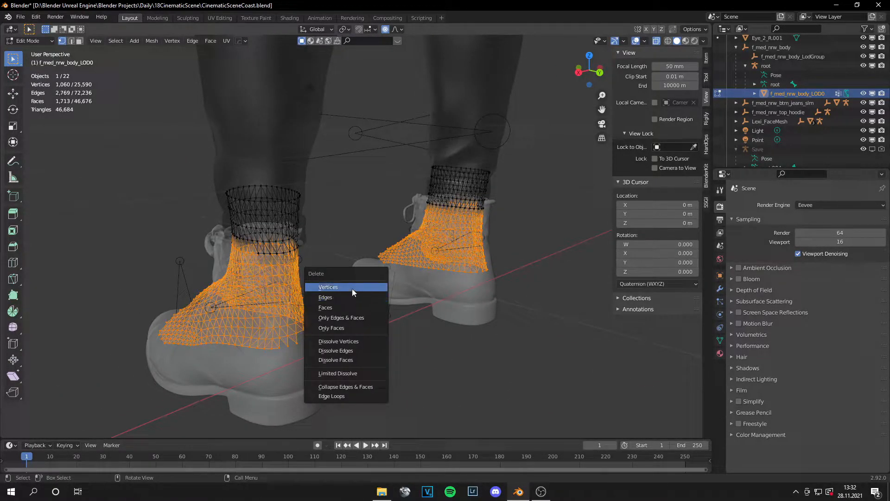
{"action": "left_click", "coordinate": [350, 299]}
{"action": "middle_click_drag", "start_coordinate": [347, 304], "coordinate": [384, 272]}
{"action": "scroll", "coordinate": [384, 271], "scroll_direction": "down", "scroll_amount": 4}
{"action": "left_click", "coordinate": [37, 41]}
{"action": "left_click", "coordinate": [20, 48]}
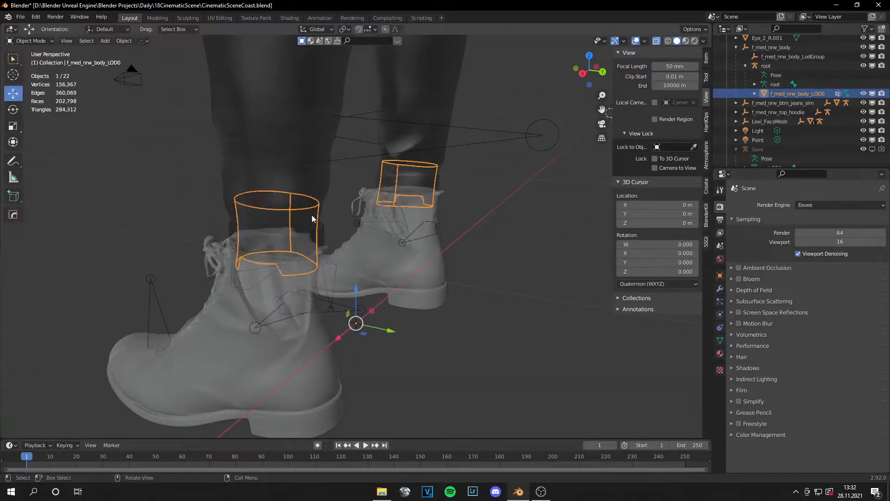
Step: Restore the material preview shading and select the mirrored boot
{"action": "left_click", "coordinate": [685, 40]}
{"action": "mouse_move", "coordinate": [580, 116]}
{"action": "middle_mouse_down"}
{"action": "mouse_move", "coordinate": [506, 241]}
{"action": "mouse_move", "coordinate": [416, 235]}
{"action": "mouse_move", "coordinate": [461, 224]}
{"action": "mouse_move", "coordinate": [450, 224]}
{"action": "mouse_move", "coordinate": [289, 265]}
{"action": "middle_mouse_up"}
{"action": "middle_click_drag", "start_coordinate": [537, 251], "coordinate": [314, 269]}
{"action": "left_click", "coordinate": [314, 269]}
{"action": "middle_click_drag", "start_coordinate": [378, 257], "coordinate": [335, 232]}
Step: In the Sculpting workspace, pull the mirrored boot's upper back over the skin poking through with the Elastic Deform brush
{"action": "left_click", "coordinate": [194, 19]}
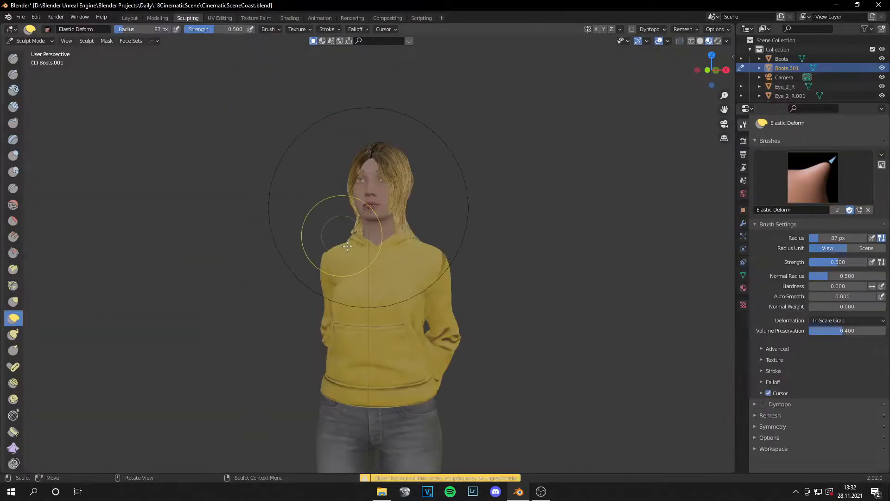
{"action": "mouse_move", "coordinate": [453, 328]}
{"action": "middle_mouse_down"}
{"action": "mouse_move", "coordinate": [448, 200]}
{"action": "mouse_move", "coordinate": [464, 184]}
{"action": "mouse_move", "coordinate": [465, 97]}
{"action": "mouse_move", "coordinate": [485, 306]}
{"action": "mouse_move", "coordinate": [492, 283]}
{"action": "mouse_move", "coordinate": [457, 228]}
{"action": "middle_mouse_up"}
{"action": "scroll", "coordinate": [422, 255], "scroll_direction": "up", "scroll_amount": 6}
{"action": "scroll", "coordinate": [435, 242], "scroll_direction": "up", "scroll_amount": 3}
{"action": "scroll", "coordinate": [435, 242], "scroll_direction": "up", "scroll_amount": 1}
{"action": "key", "text": "Tab"}
{"action": "key", "text": "Tab"}
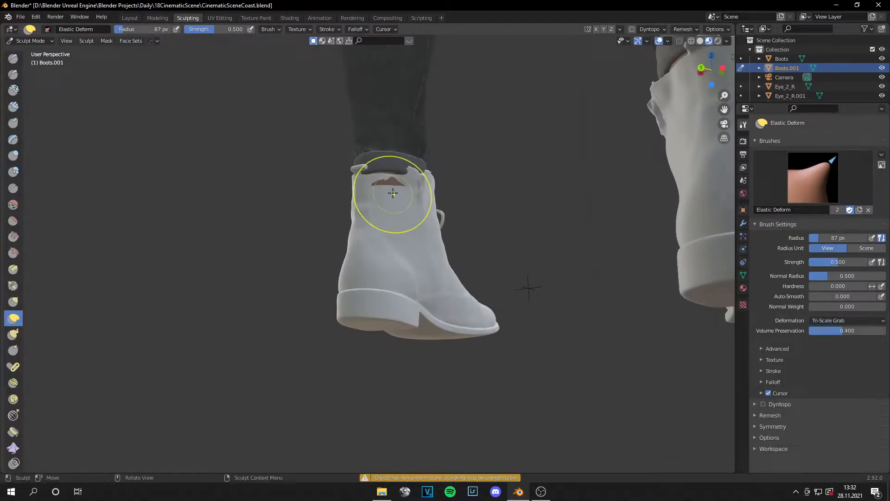
{"action": "middle_click_drag", "start_coordinate": [407, 199], "coordinate": [422, 203]}
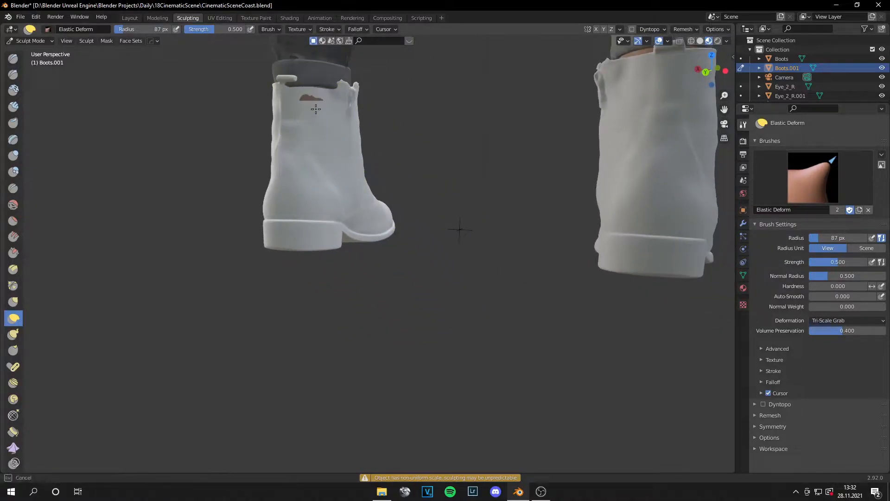
{"action": "scroll", "coordinate": [453, 158], "scroll_direction": "down", "scroll_amount": 2}
{"action": "left_click_drag", "start_coordinate": [357, 159], "coordinate": [329, 150]}
{"action": "middle_click_drag", "start_coordinate": [610, 199], "coordinate": [450, 201]}
{"action": "scroll", "coordinate": [449, 201], "scroll_direction": "down", "scroll_amount": 5}
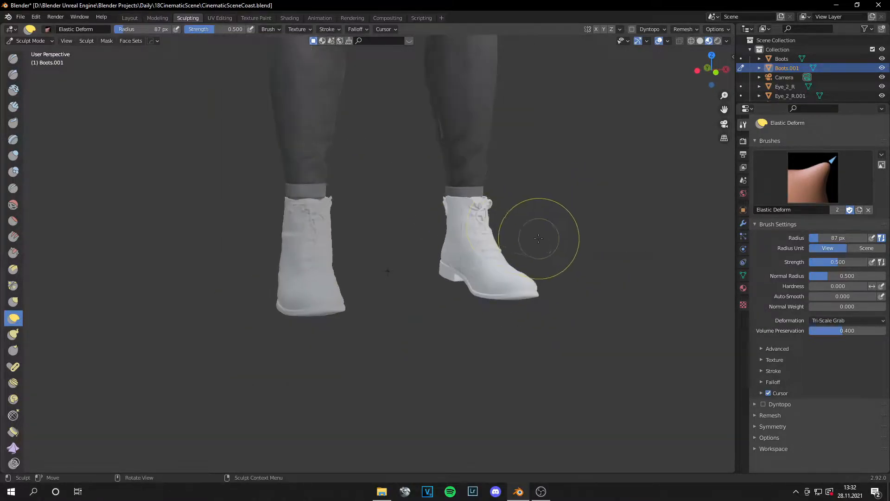
{"action": "middle_click_drag", "start_coordinate": [439, 271], "coordinate": [527, 278]}
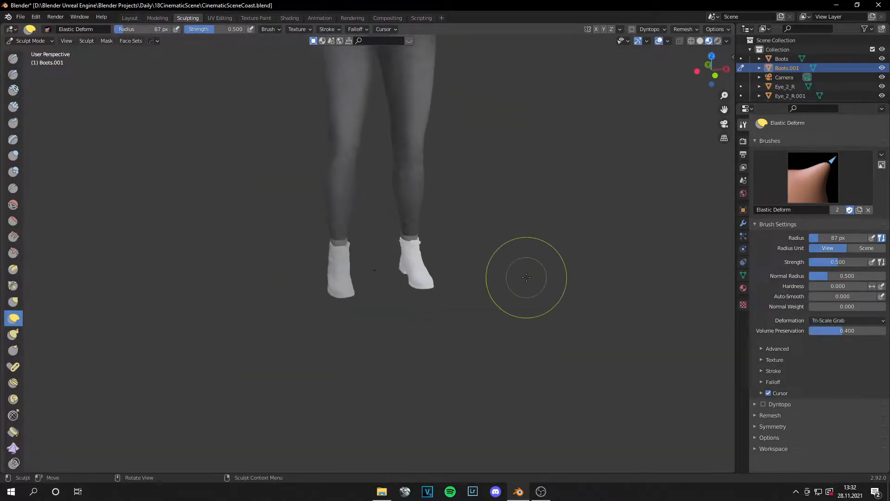
Step: Leave Sculpt Mode for Object Mode and return to the Layout workspace
{"action": "left_click", "coordinate": [43, 41]}
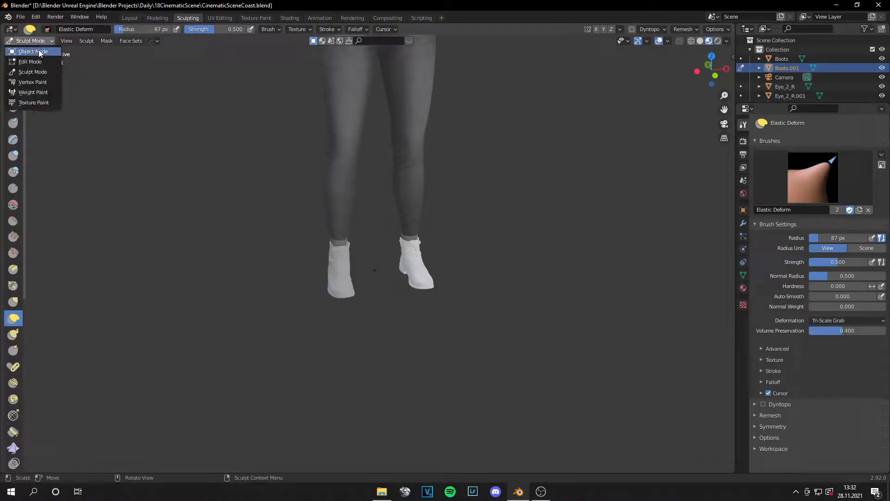
{"action": "left_click", "coordinate": [28, 52]}
{"action": "left_click", "coordinate": [138, 17]}
Step: Select both boots and join them into one object
{"action": "scroll", "coordinate": [399, 174], "scroll_direction": "down", "scroll_amount": 1}
{"action": "left_click", "coordinate": [425, 198]}
{"action": "scroll", "coordinate": [426, 201], "scroll_direction": "down", "scroll_amount": 8}
{"action": "middle_click_drag", "start_coordinate": [434, 206], "coordinate": [259, 211]}
{"action": "scroll", "coordinate": [371, 230], "scroll_direction": "up", "scroll_amount": 6}
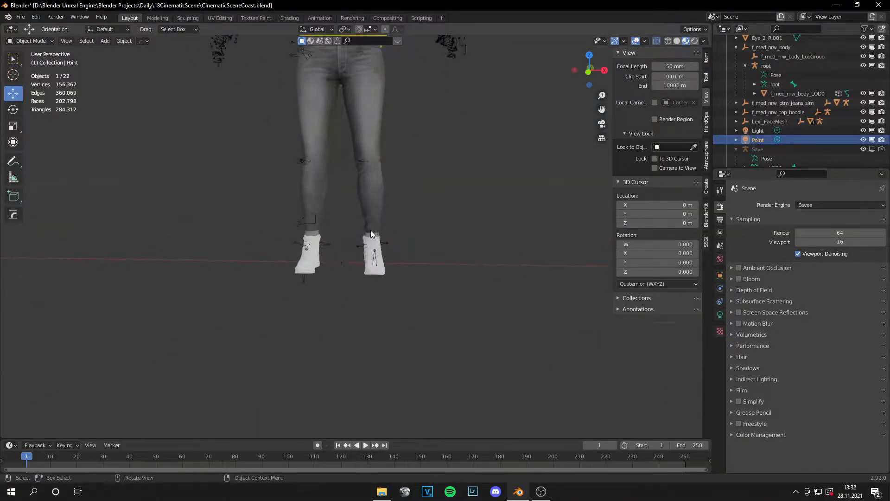
{"action": "left_click", "coordinate": [379, 258]}
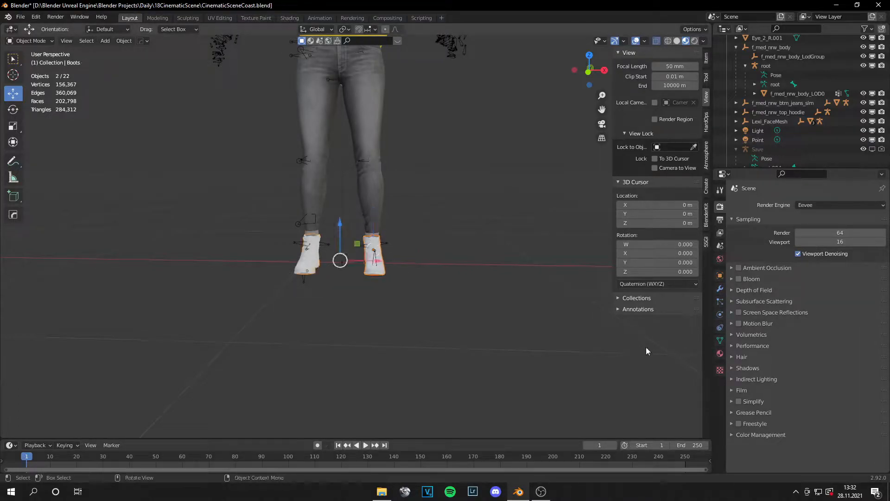
{"action": "right_click", "coordinate": [380, 264]}
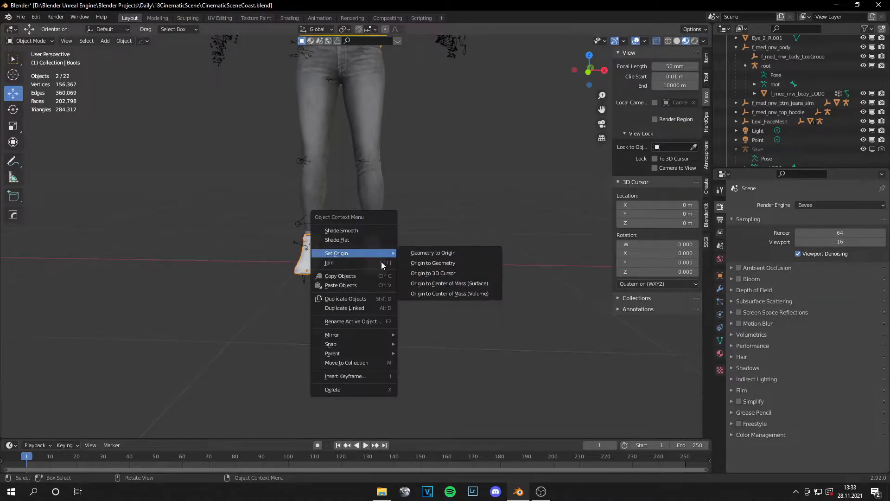
{"action": "left_click", "coordinate": [379, 266]}
Step: Remove both existing material slots from the joined boots and assign a new material named Boots
{"action": "left_click", "coordinate": [720, 354]}
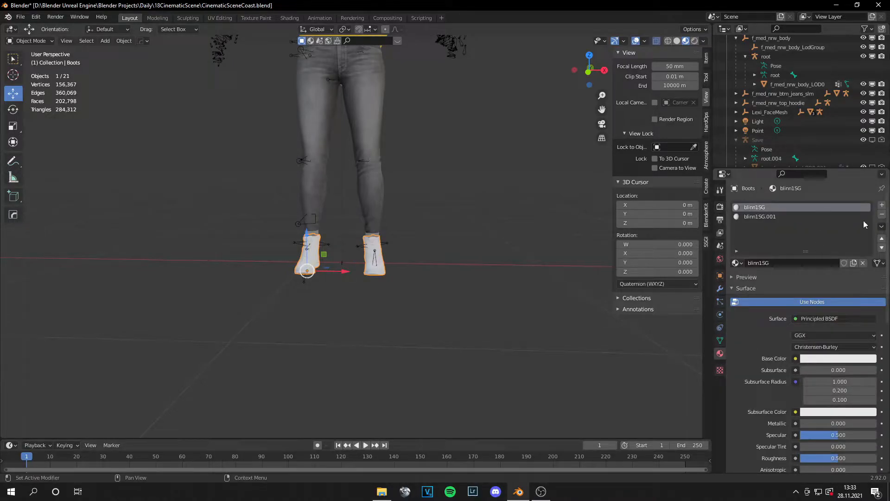
{"action": "left_click", "coordinate": [882, 216]}
{"action": "left_click", "coordinate": [883, 215]}
{"action": "left_click", "coordinate": [790, 246]}
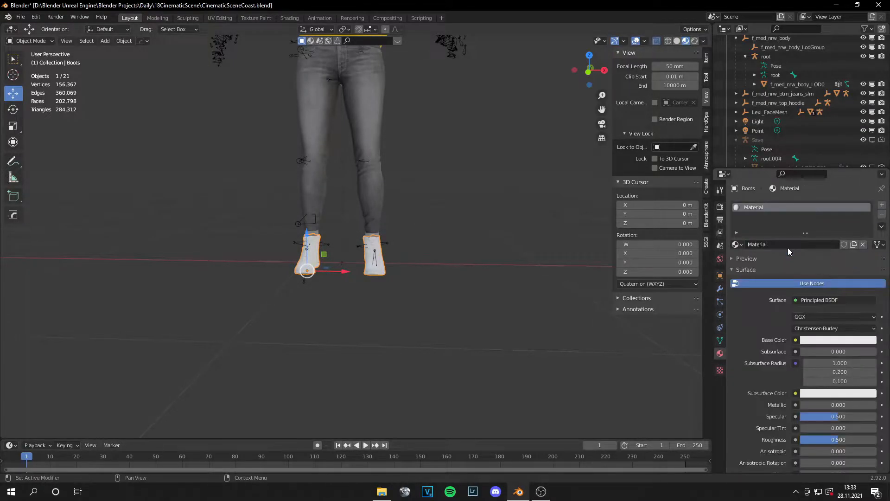
{"action": "left_click", "coordinate": [766, 247]}
{"action": "type", "text": "Boots"}
{"action": "key", "text": "Return"}
Step: In the Shading workspace, connect the Diffuse1K.png colour to the Boots material's Base Color and frame the boots in the viewport
{"action": "left_click", "coordinate": [289, 18]}
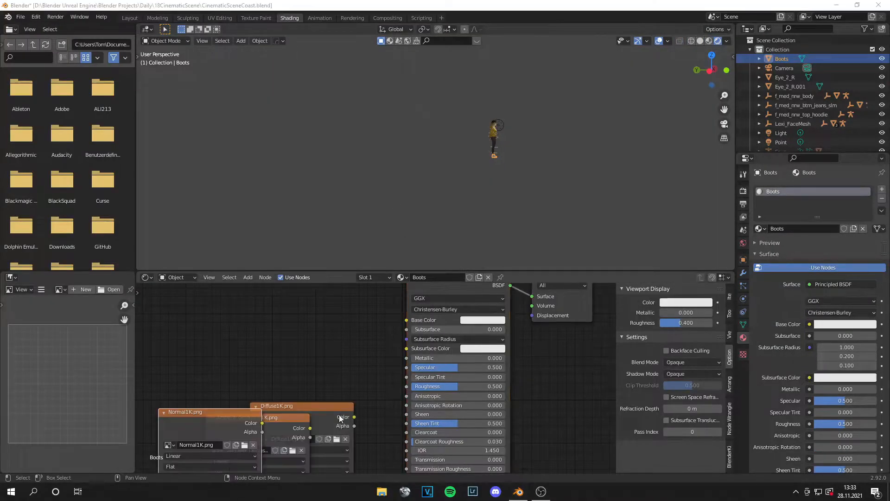
{"action": "left_click_drag", "start_coordinate": [342, 415], "coordinate": [406, 320]}
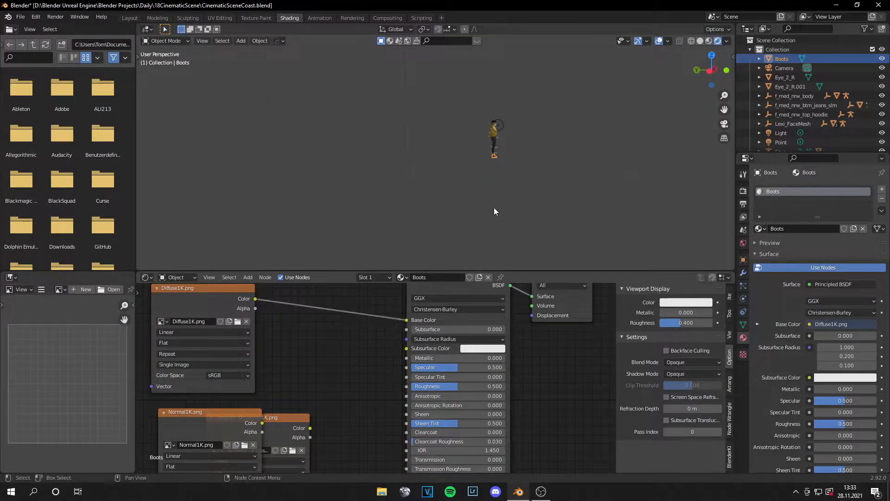
{"action": "middle_click_drag", "start_coordinate": [527, 200], "coordinate": [425, 198]}
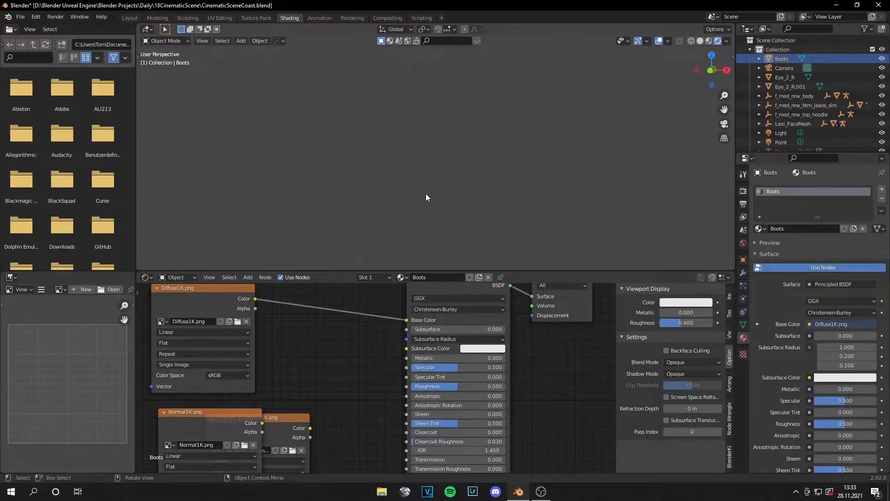
{"action": "scroll", "coordinate": [541, 212], "scroll_direction": "down", "scroll_amount": 5}
{"action": "middle_click_drag", "start_coordinate": [547, 219], "coordinate": [154, 212], "text": "shift"}
{"action": "scroll", "coordinate": [380, 230], "scroll_direction": "up", "scroll_amount": 7}
{"action": "middle_click_drag", "start_coordinate": [297, 258], "coordinate": [465, 178], "text": "shift"}
{"action": "key", "text": "KP_Decimal"}
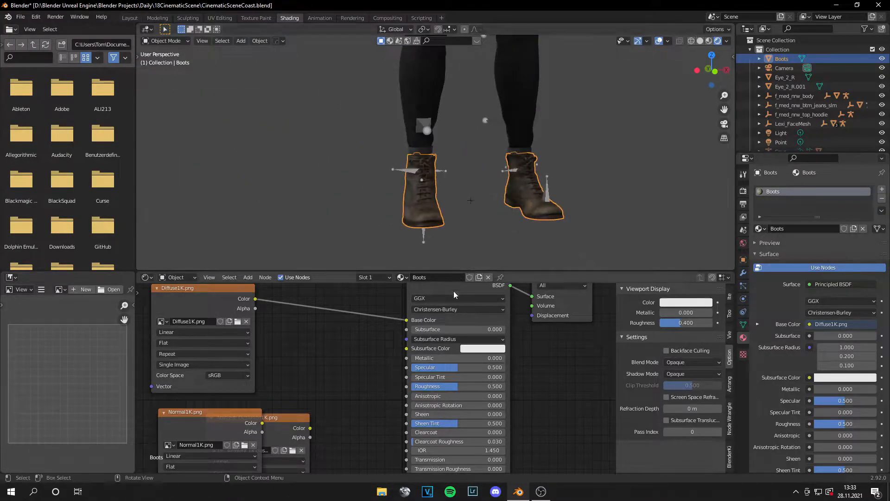
Step: Move the Normal1K.png texture node clear of the Ambient_Occlusion1K.png node and place it below
{"action": "middle_click_drag", "start_coordinate": [356, 389], "coordinate": [440, 340]}
{"action": "left_click_drag", "start_coordinate": [295, 371], "coordinate": [211, 368]}
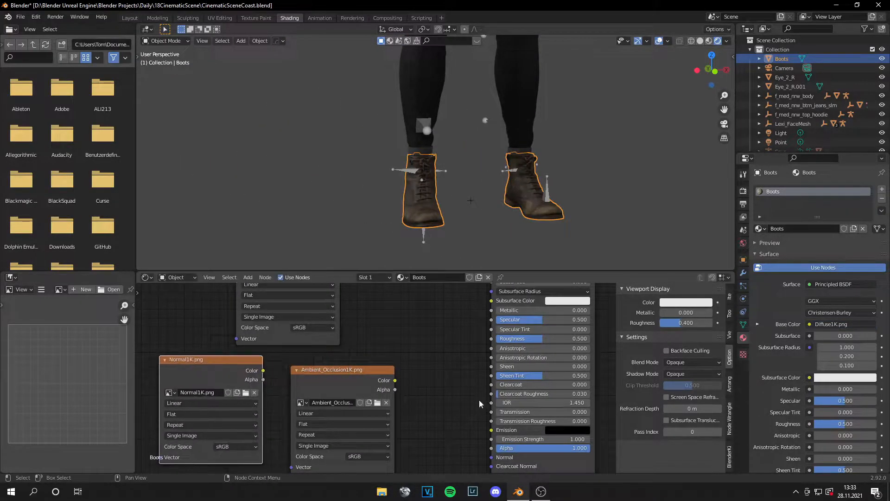
{"action": "middle_click_drag", "start_coordinate": [479, 402], "coordinate": [467, 313]}
{"action": "left_click_drag", "start_coordinate": [209, 280], "coordinate": [209, 325]}
{"action": "left_click_drag", "start_coordinate": [185, 288], "coordinate": [208, 386]}
Step: Add a Normal Map node and connect its output to the Principled BSDF's Normal input
{"action": "left_click", "coordinate": [336, 409]}
{"action": "key", "text": "shift+a"}
{"action": "left_click", "coordinate": [334, 365]}
{"action": "type", "text": "normal map"}
{"action": "key", "text": "Return"}
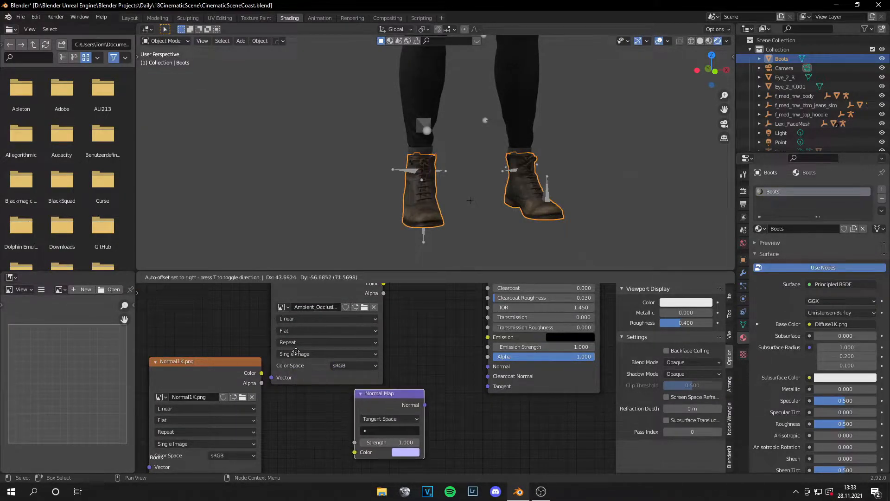
{"action": "left_click", "coordinate": [430, 408]}
{"action": "left_click_drag", "start_coordinate": [420, 401], "coordinate": [487, 367]}
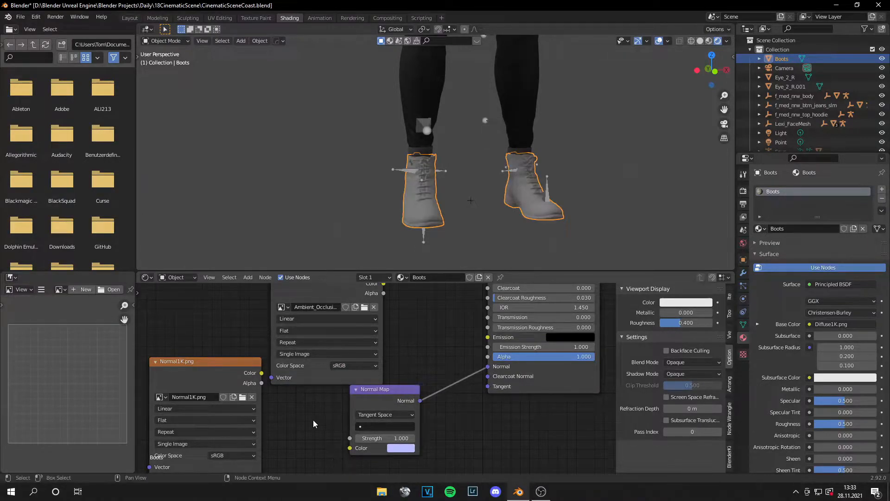
Step: Connect the Normal1K.png colour to the Normal Map node and set the texture's color space to Non-Color
{"action": "left_click_drag", "start_coordinate": [261, 373], "coordinate": [350, 448]}
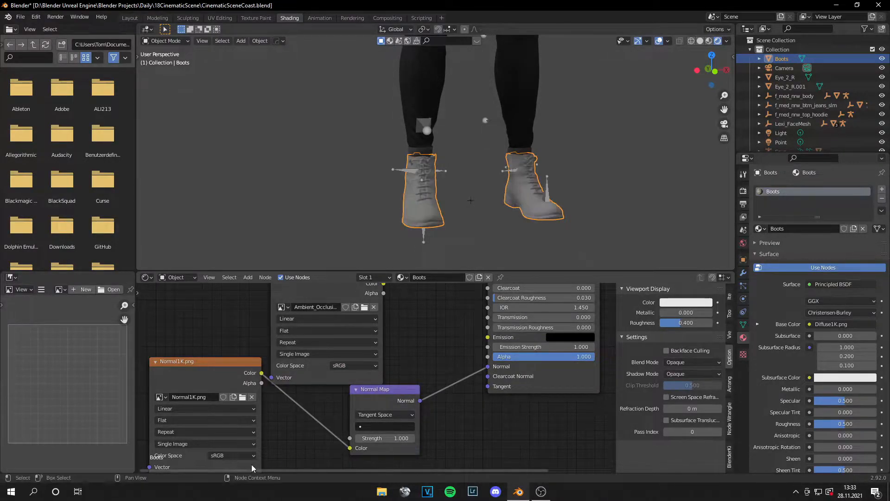
{"action": "left_click", "coordinate": [238, 455]}
{"action": "left_click", "coordinate": [246, 417]}
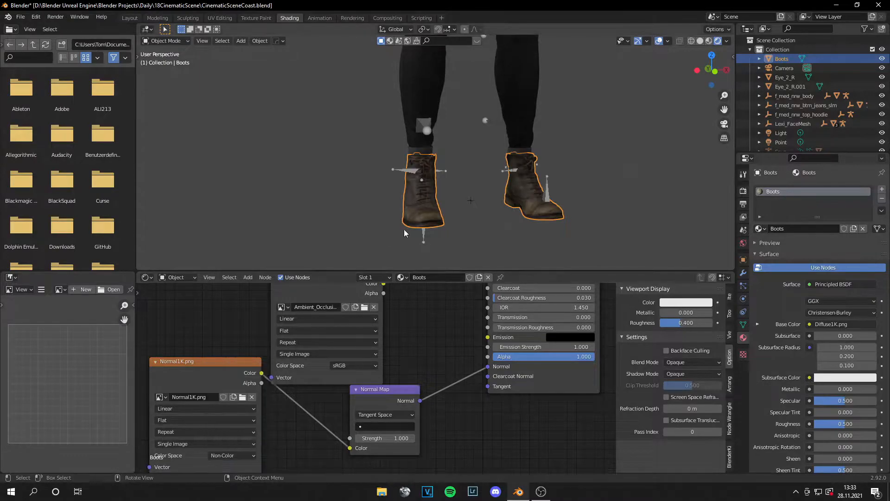
Step: Insert a MixRGB node between Diffuse1K.png and Base Color, and connect the Ambient_Occlusion1K.png colour to its Color2 input
{"action": "middle_click_drag", "start_coordinate": [377, 304], "coordinate": [379, 412]}
{"action": "left_click_drag", "start_coordinate": [341, 398], "coordinate": [190, 373]}
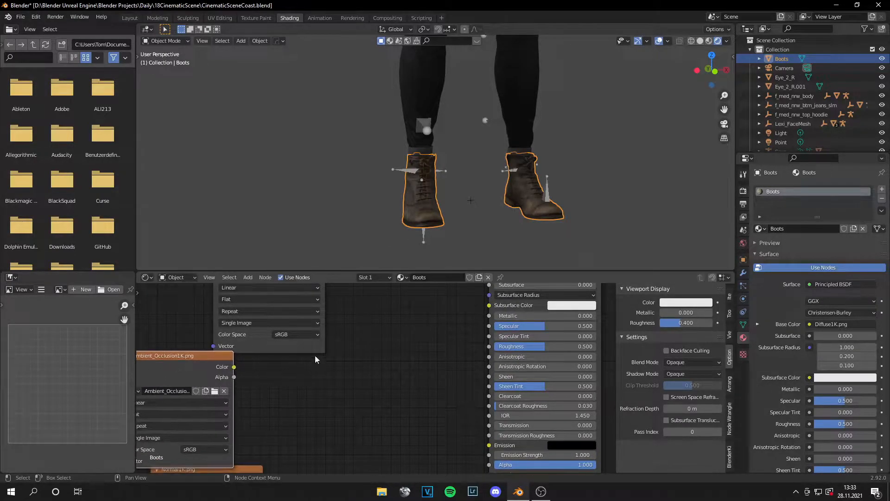
{"action": "middle_click_drag", "start_coordinate": [357, 324], "coordinate": [374, 377]}
{"action": "key", "text": "shift+a"}
{"action": "left_click", "coordinate": [377, 327]}
{"action": "type", "text": "mix"}
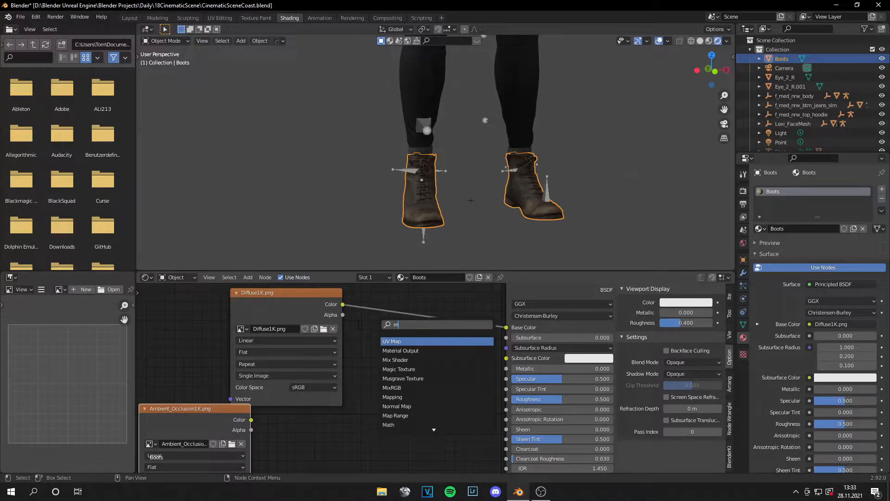
{"action": "left_click", "coordinate": [392, 350]}
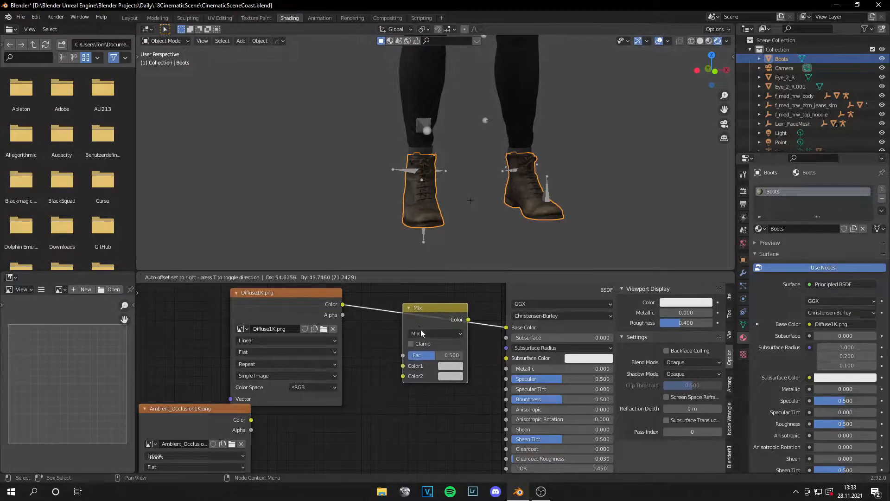
{"action": "left_click", "coordinate": [420, 320]}
{"action": "left_click_drag", "start_coordinate": [251, 420], "coordinate": [403, 375]}
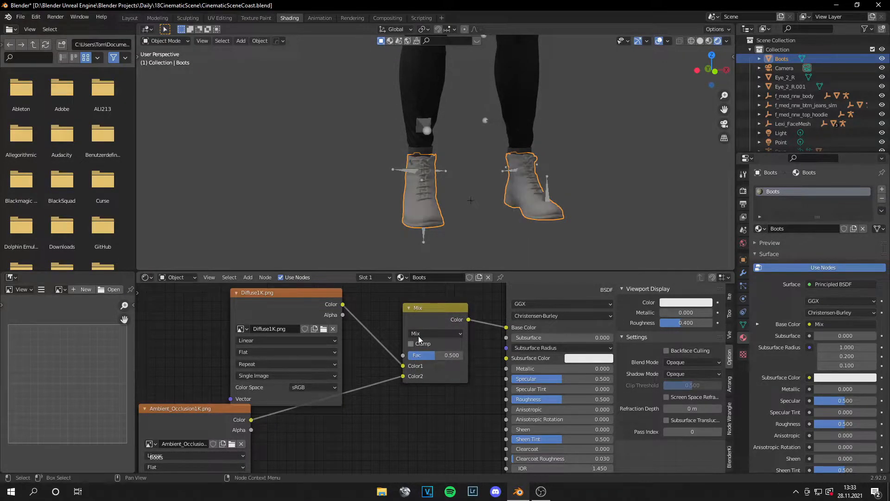
Step: Set the mix node to Multiply with a factor of 1.000, and inspect the deselected boots from the side
{"action": "left_click", "coordinate": [431, 333]}
{"action": "left_click", "coordinate": [428, 298]}
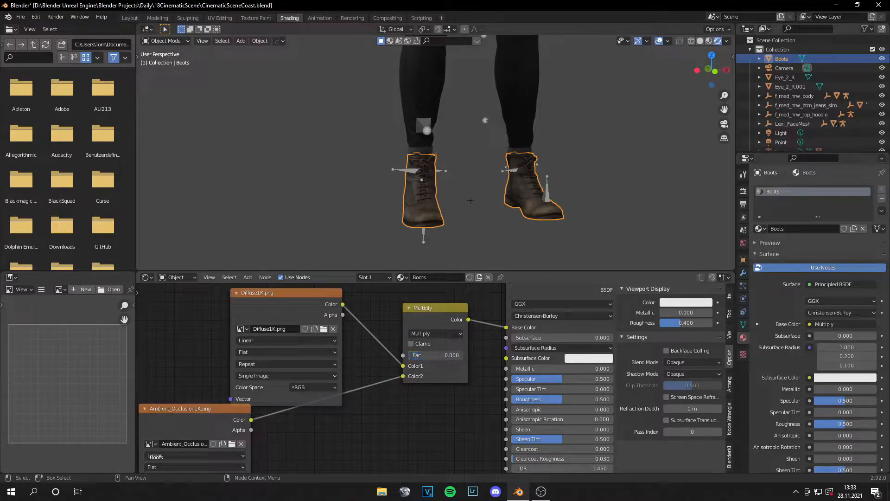
{"action": "scroll", "coordinate": [469, 204], "scroll_direction": "down", "scroll_amount": 5}
{"action": "middle_click_drag", "start_coordinate": [470, 204], "coordinate": [537, 210]}
{"action": "scroll", "coordinate": [540, 210], "scroll_direction": "down", "scroll_amount": 2}
{"action": "middle_click_drag", "start_coordinate": [629, 214], "coordinate": [463, 210], "text": "shift"}
{"action": "scroll", "coordinate": [437, 219], "scroll_direction": "up", "scroll_amount": 8}
{"action": "left_click", "coordinate": [528, 230]}
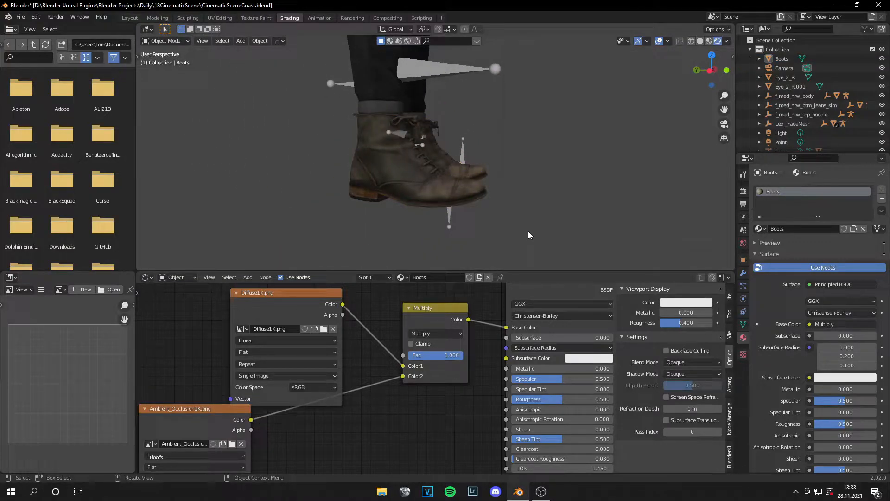
{"action": "scroll", "coordinate": [527, 231], "scroll_direction": "down", "scroll_amount": 5}
{"action": "middle_click_drag", "start_coordinate": [527, 231], "coordinate": [408, 214]}
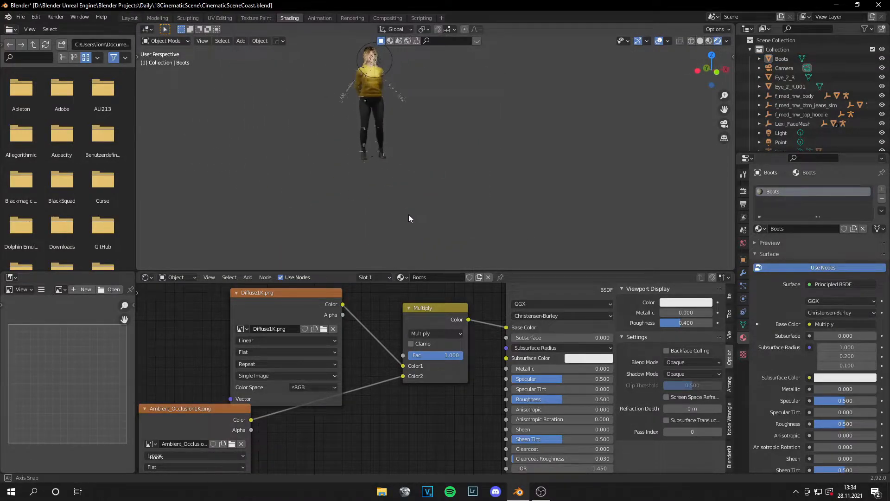
Step: Return to the Layout workspace and save the scene file
{"action": "left_click", "coordinate": [131, 18]}
{"action": "scroll", "coordinate": [430, 209], "scroll_direction": "down", "scroll_amount": 10}
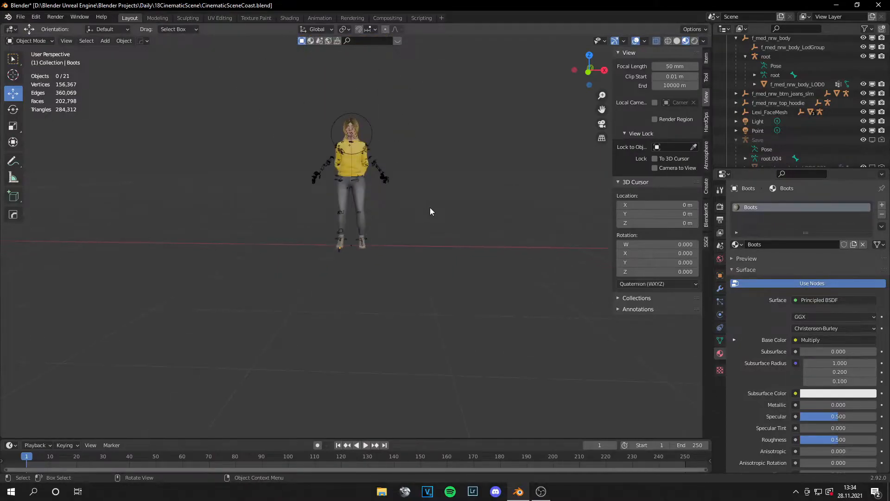
{"action": "middle_click_drag", "start_coordinate": [346, 258], "coordinate": [420, 262]}
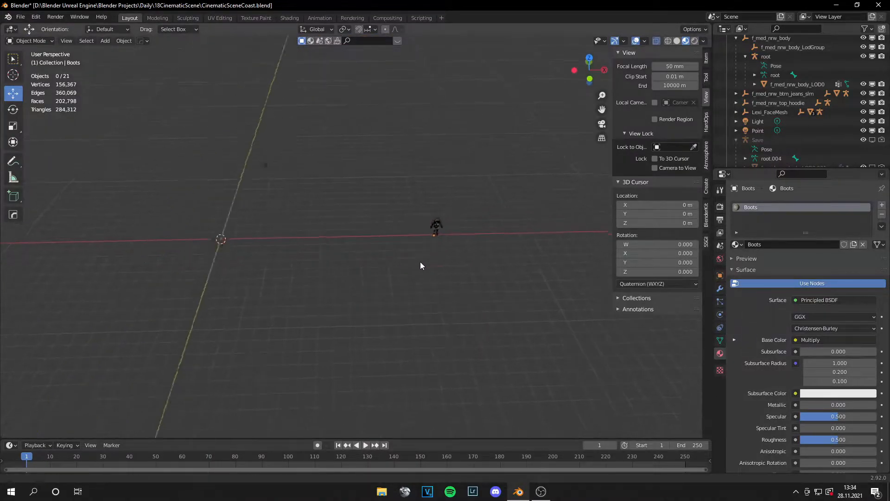
{"action": "scroll", "coordinate": [408, 250], "scroll_direction": "up", "scroll_amount": 8}
{"action": "key", "text": "ctrl+s"}
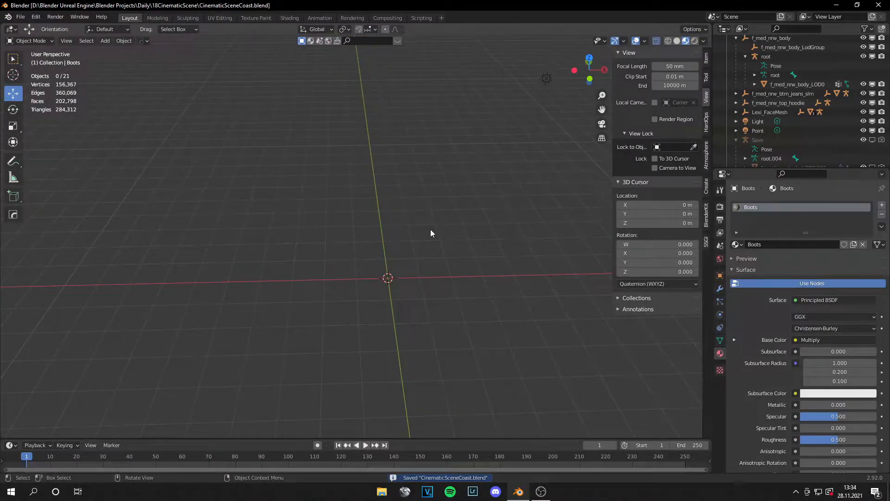
Step: Add a plane mesh at the world origin and scale it by 10
{"action": "middle_click_drag", "start_coordinate": [430, 231], "coordinate": [422, 244]}
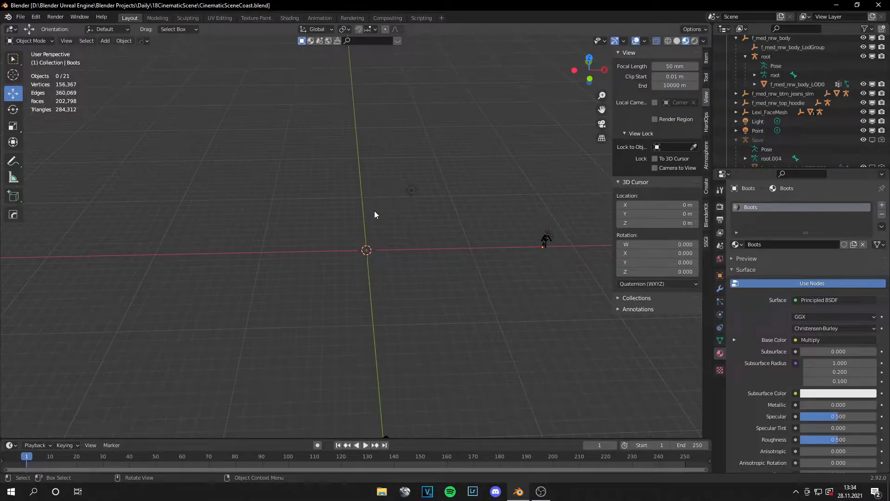
{"action": "scroll", "coordinate": [447, 288], "scroll_direction": "up", "scroll_amount": 3}
{"action": "middle_click_drag", "start_coordinate": [447, 288], "coordinate": [429, 268], "text": "shift"}
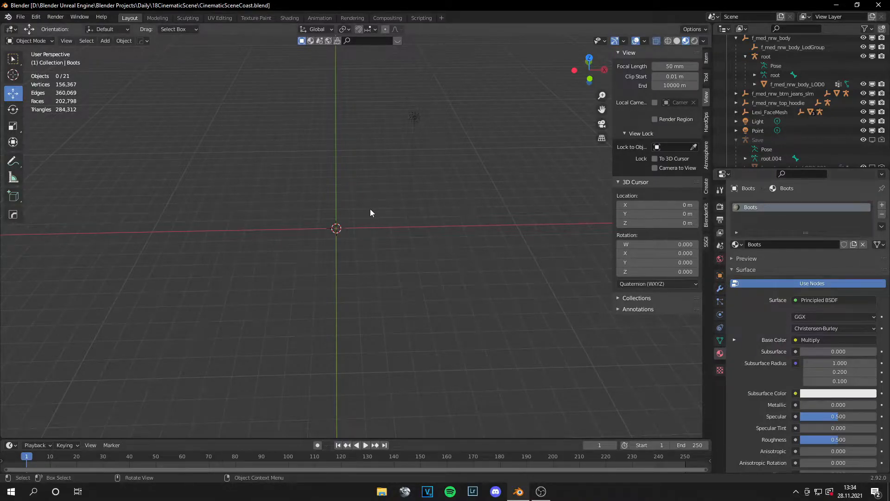
{"action": "key", "text": "shift+a"}
{"action": "mouse_move", "coordinate": [344, 203]}
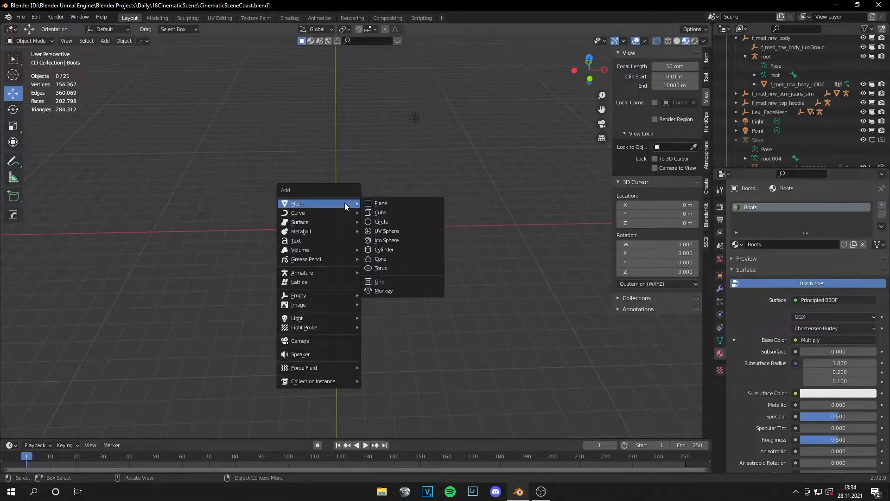
{"action": "left_click", "coordinate": [388, 204]}
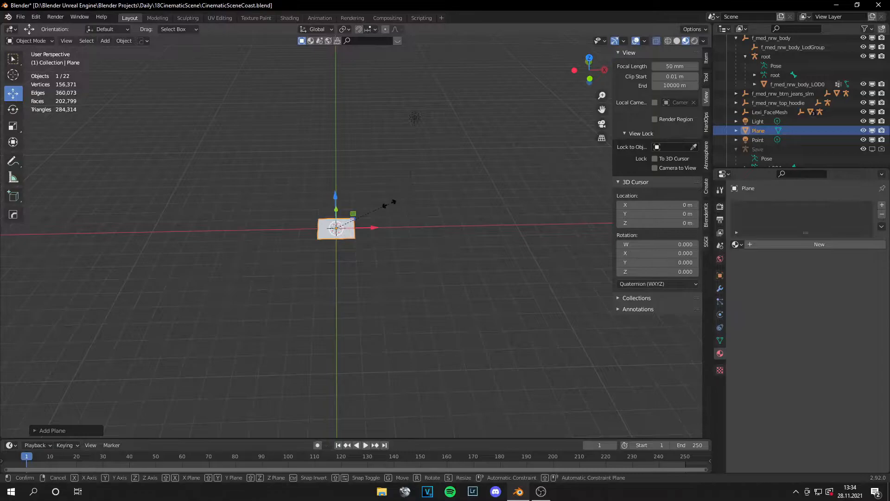
{"action": "key", "text": "s"}
{"action": "left_click", "coordinate": [388, 204]}
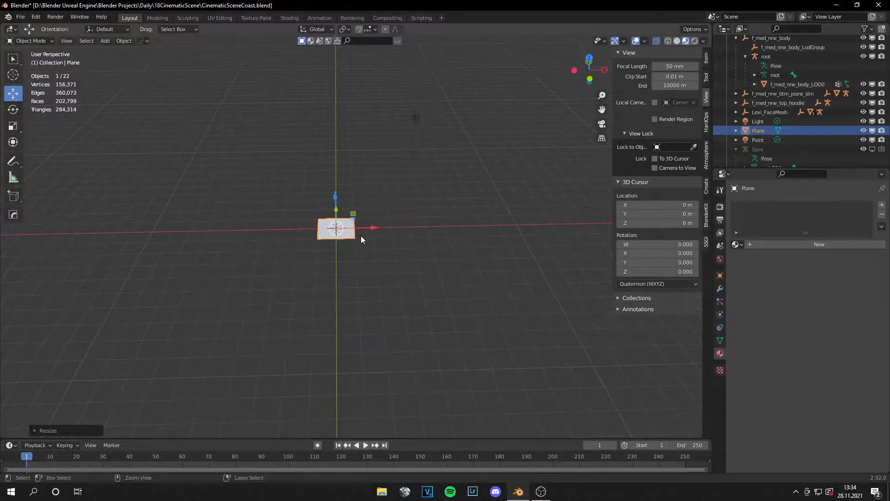
{"action": "type", "text": "s10"}
{"action": "key", "text": "Return"}
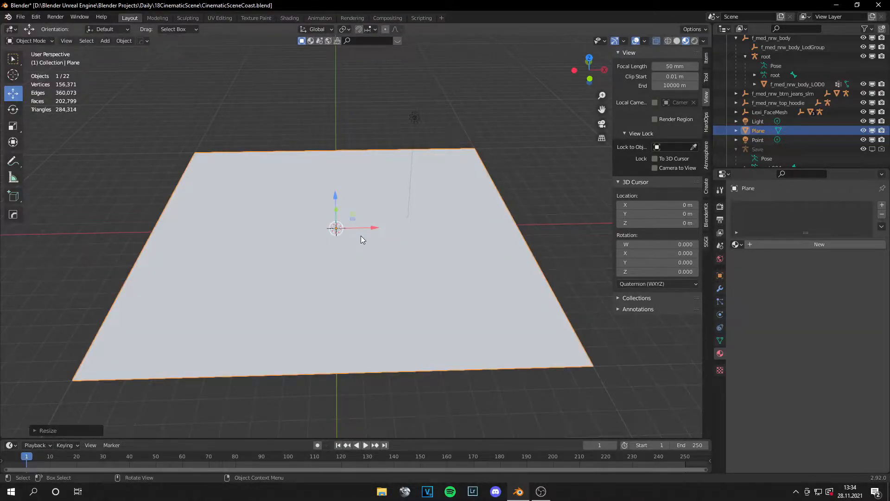
Step: Stretch the ground plane along the Y axis to about four times its length, and check it through the camera
{"action": "key", "text": "KP_0"}
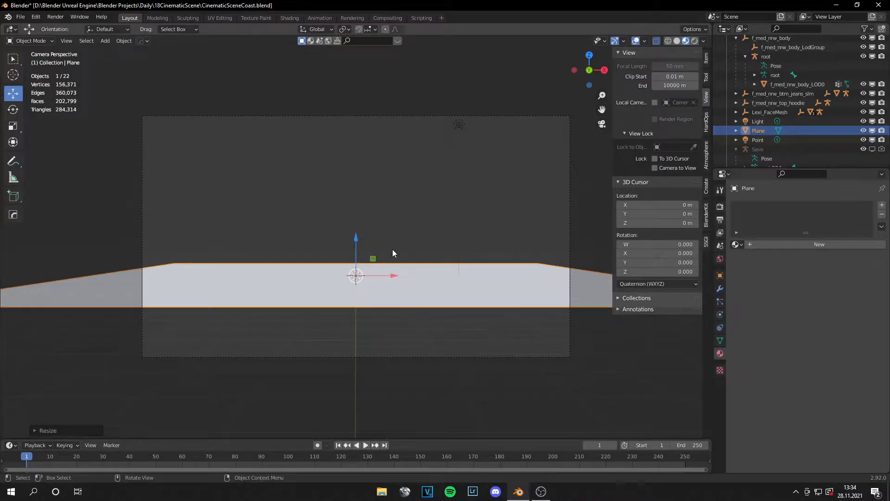
{"action": "scroll", "coordinate": [385, 272], "scroll_direction": "down", "scroll_amount": 2}
{"action": "middle_click_drag", "start_coordinate": [385, 272], "coordinate": [386, 329]}
{"action": "scroll", "coordinate": [385, 329], "scroll_direction": "down", "scroll_amount": 4}
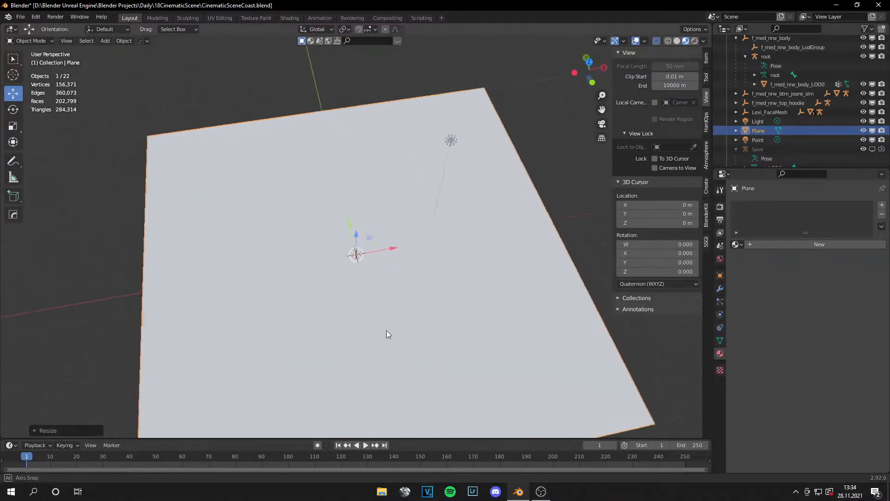
{"action": "left_click", "coordinate": [14, 124]}
{"action": "left_click_drag", "start_coordinate": [350, 218], "coordinate": [326, 139]}
{"action": "scroll", "coordinate": [484, 250], "scroll_direction": "down", "scroll_amount": 4}
{"action": "left_click", "coordinate": [490, 308]}
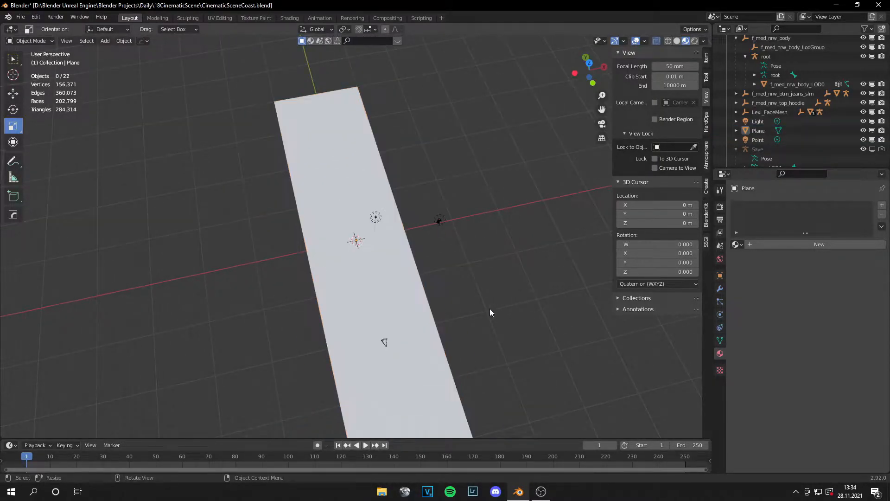
{"action": "key", "text": "KP_0"}
{"action": "scroll", "coordinate": [490, 308], "scroll_direction": "up", "scroll_amount": 3}
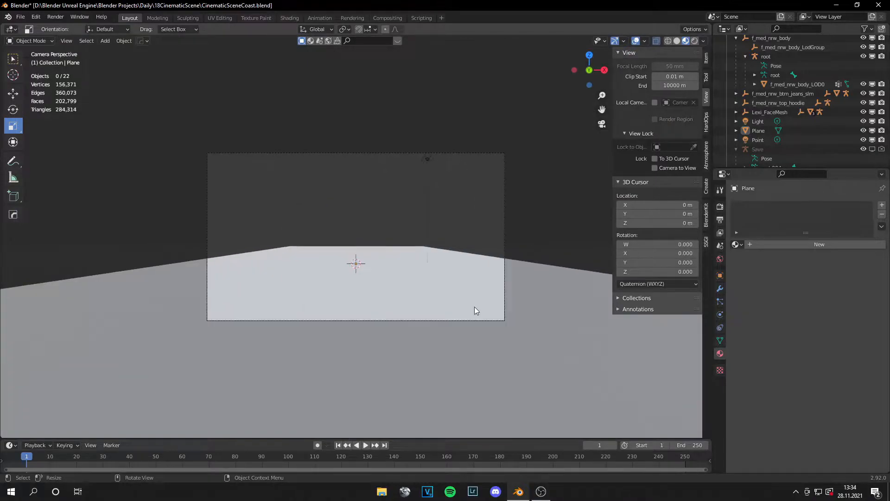
Step: Turn on snapping and move the ground plane about 20 m along positive Y in the top view
{"action": "left_click", "coordinate": [419, 288]}
{"action": "scroll", "coordinate": [419, 289], "scroll_direction": "down", "scroll_amount": 1}
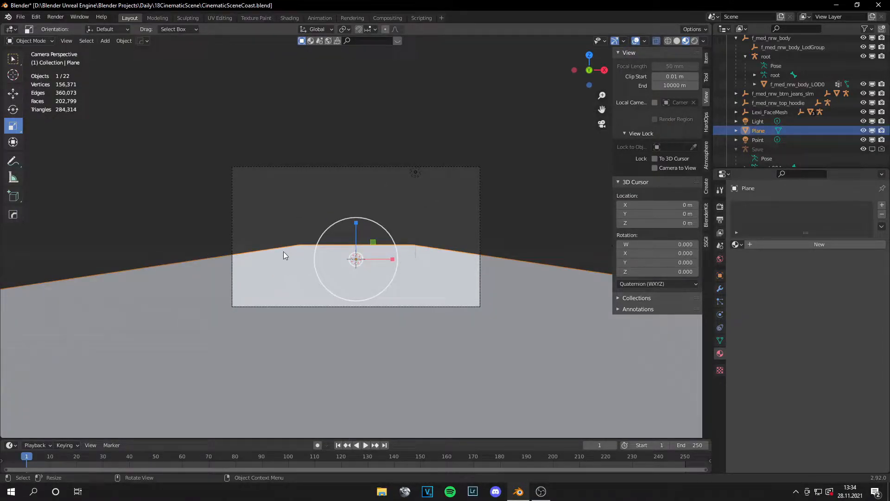
{"action": "scroll", "coordinate": [426, 266], "scroll_direction": "down", "scroll_amount": 3}
{"action": "key", "text": "KP_7"}
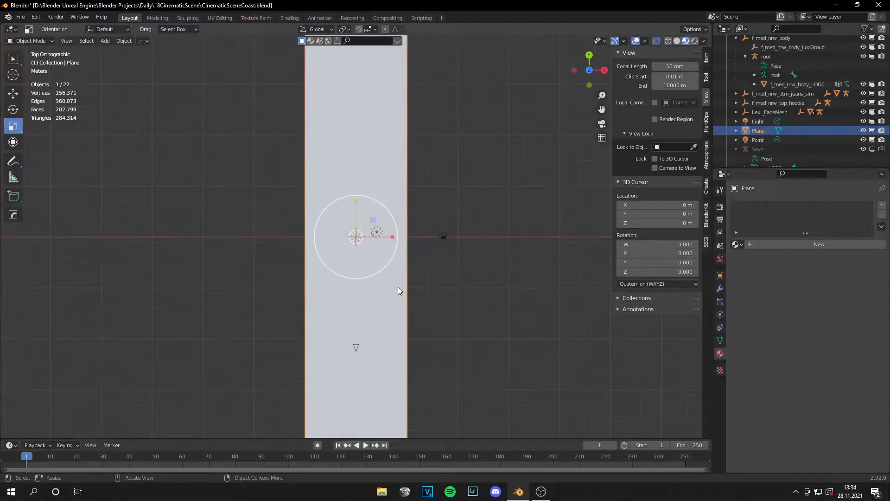
{"action": "scroll", "coordinate": [398, 290], "scroll_direction": "down", "scroll_amount": 5}
{"action": "left_click", "coordinate": [13, 94]}
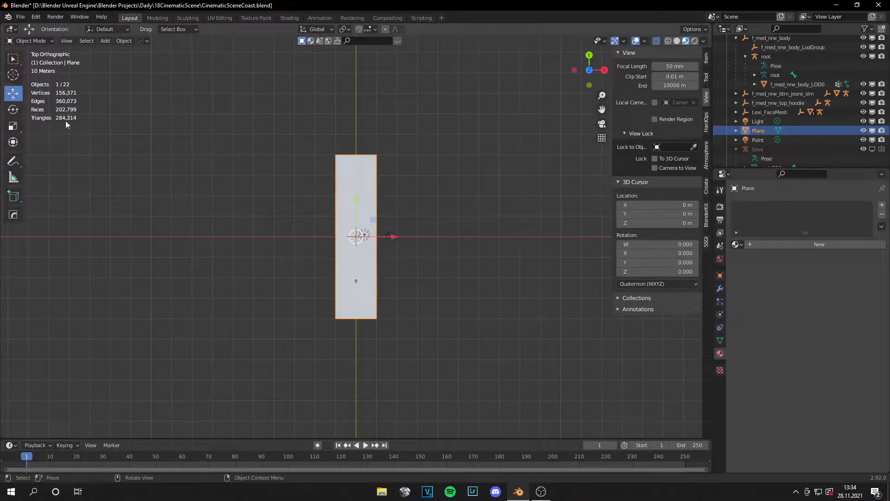
{"action": "left_click", "coordinate": [359, 29]}
{"action": "left_click_drag", "start_coordinate": [360, 215], "coordinate": [357, 158]}
Step: Widen the plane in wireframe by moving its two negative-X side vertices -10 m along X, and check the camera view
{"action": "key", "text": "Tab"}
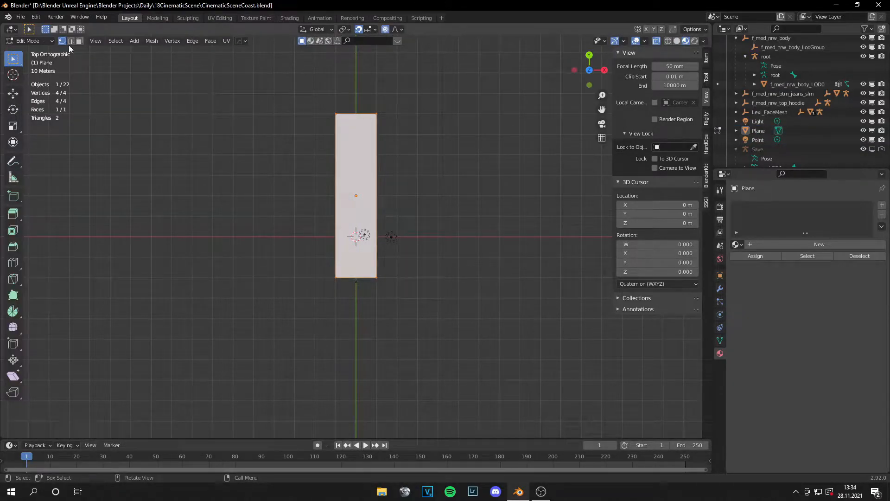
{"action": "left_click", "coordinate": [668, 41]}
{"action": "left_click_drag", "start_coordinate": [310, 101], "coordinate": [347, 333]}
{"action": "key", "text": "g"}
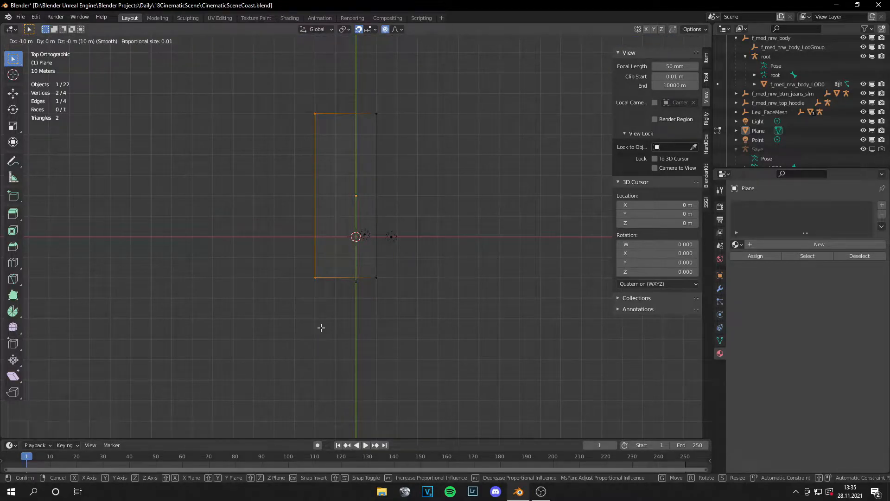
{"action": "left_click", "coordinate": [321, 328]}
{"action": "left_click", "coordinate": [407, 346]}
{"action": "key", "text": "KP_0"}
{"action": "scroll", "coordinate": [407, 346], "scroll_direction": "up", "scroll_amount": 6}
{"action": "scroll", "coordinate": [402, 342], "scroll_direction": "down", "scroll_amount": 4}
{"action": "scroll", "coordinate": [398, 336], "scroll_direction": "up", "scroll_amount": 2}
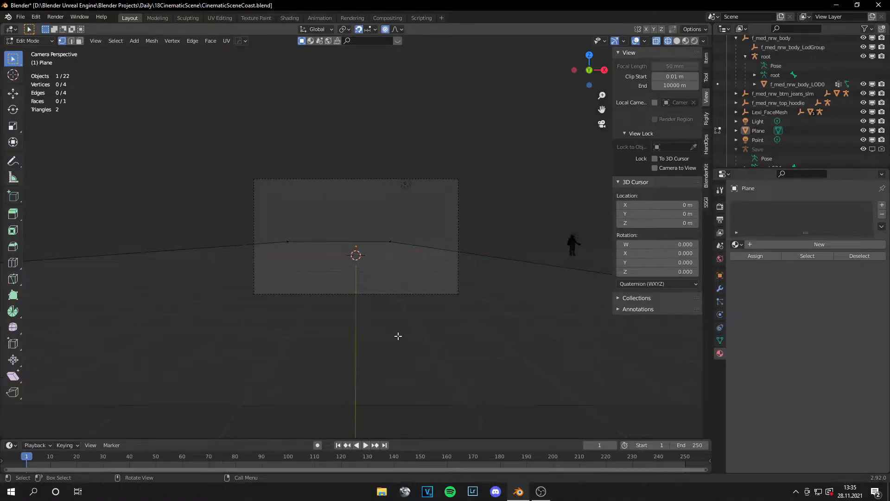
{"action": "key", "text": "Tab"}
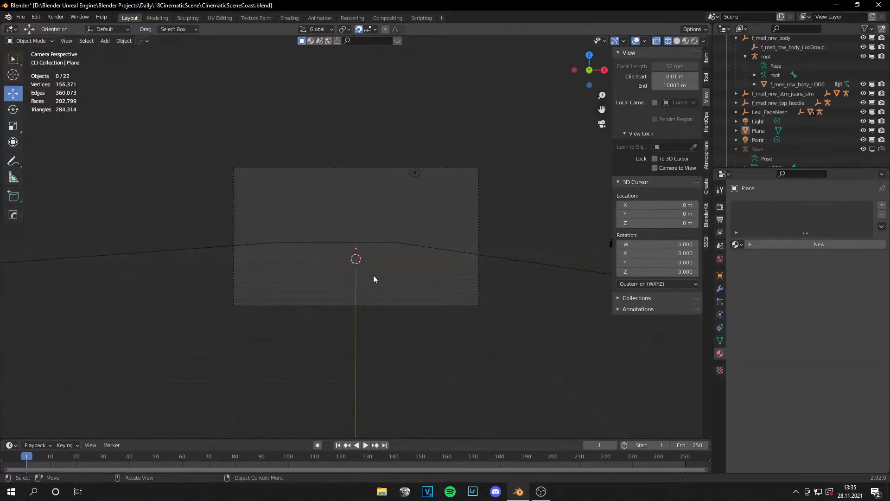
Step: Shift the ground plane along negative X so its positive-X edge cuts across the camera frame
{"action": "left_click", "coordinate": [418, 244]}
{"action": "left_click_drag", "start_coordinate": [386, 251], "coordinate": [321, 251]}
{"action": "scroll", "coordinate": [417, 295], "scroll_direction": "up", "scroll_amount": 5}
{"action": "middle_click_drag", "start_coordinate": [447, 310], "coordinate": [422, 309], "text": "shift"}
{"action": "scroll", "coordinate": [284, 281], "scroll_direction": "down", "scroll_amount": 1}
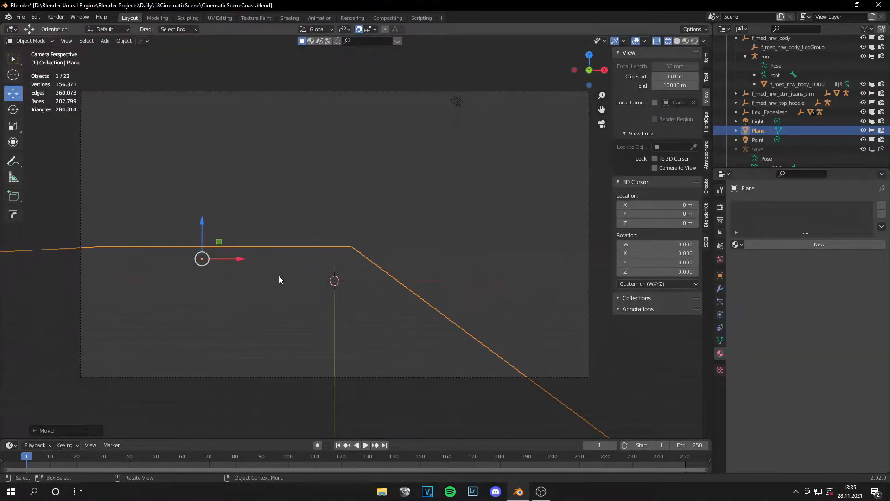
{"action": "left_click_drag", "start_coordinate": [242, 259], "coordinate": [253, 252]}
{"action": "scroll", "coordinate": [332, 281], "scroll_direction": "down", "scroll_amount": 1}
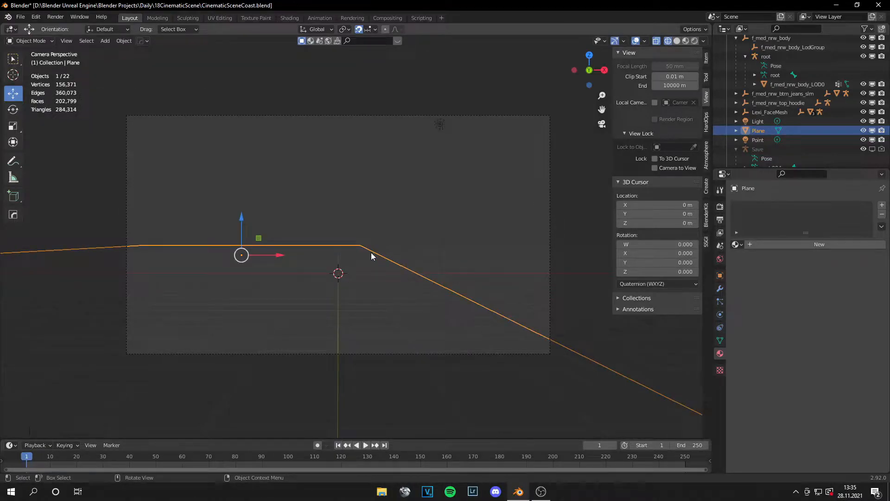
{"action": "scroll", "coordinate": [373, 254], "scroll_direction": "down", "scroll_amount": 2}
{"action": "middle_click_drag", "start_coordinate": [380, 257], "coordinate": [360, 302]}
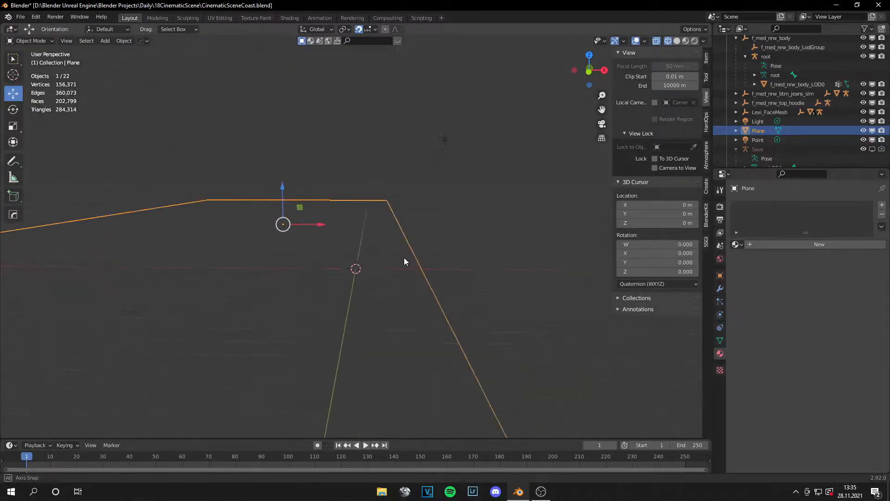
Step: Apply all transforms to the plane and set its origin to its geometry
{"action": "key", "text": "Tab"}
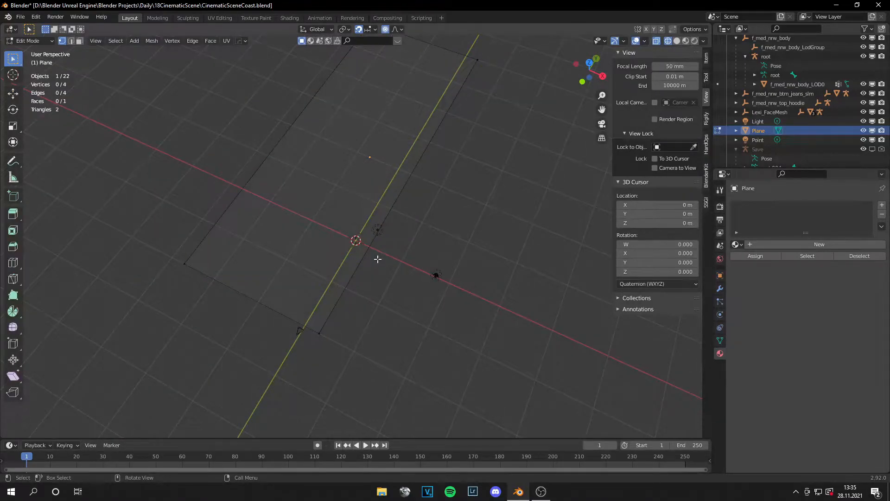
{"action": "key", "text": "Tab"}
{"action": "key", "text": "ctrl+a"}
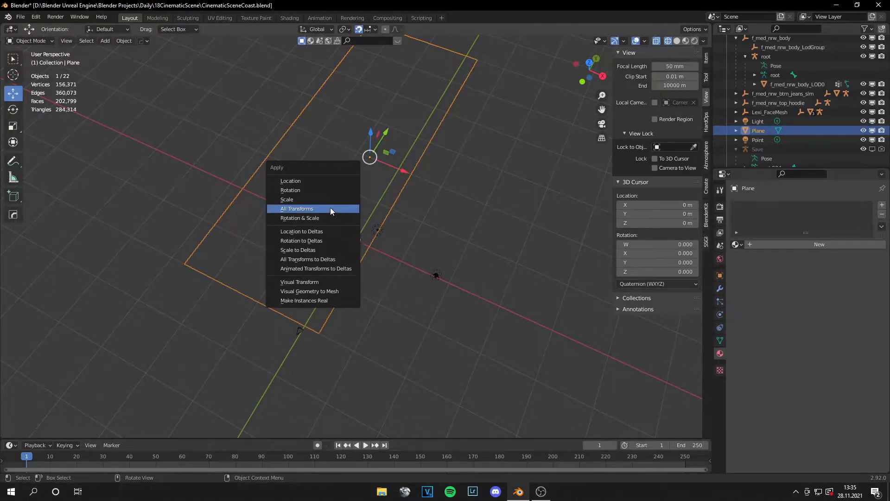
{"action": "left_click", "coordinate": [330, 209]}
{"action": "right_click", "coordinate": [334, 209]}
{"action": "mouse_move", "coordinate": [349, 229]}
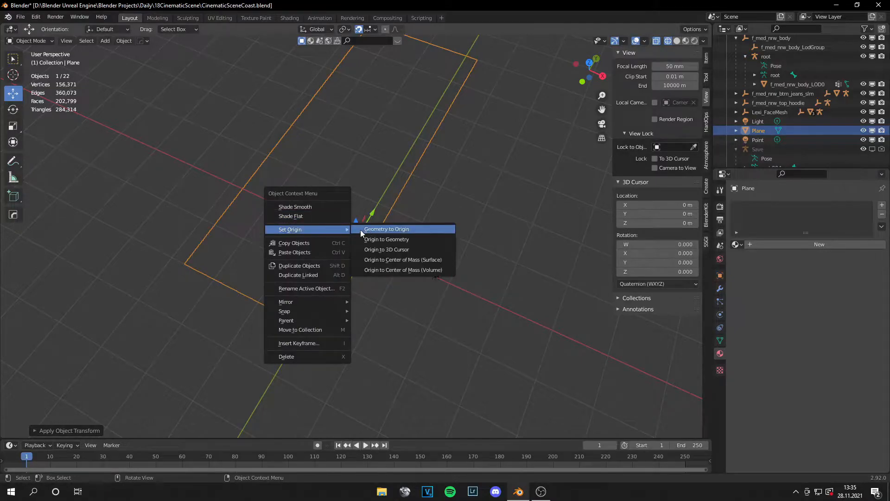
{"action": "left_click", "coordinate": [373, 241]}
Step: Select the whole plane mesh in Edit Mode and subdivide it once
{"action": "key", "text": "Tab"}
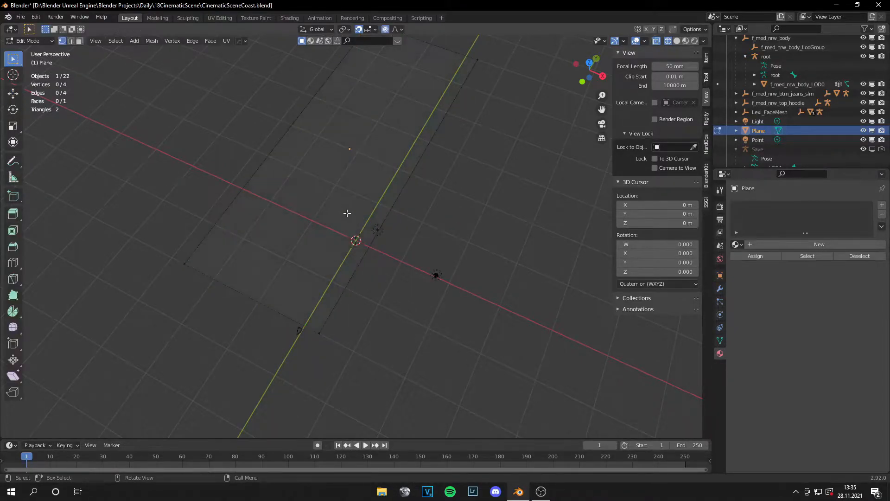
{"action": "key", "text": "a"}
{"action": "right_click", "coordinate": [379, 222]}
{"action": "left_click", "coordinate": [376, 220]}
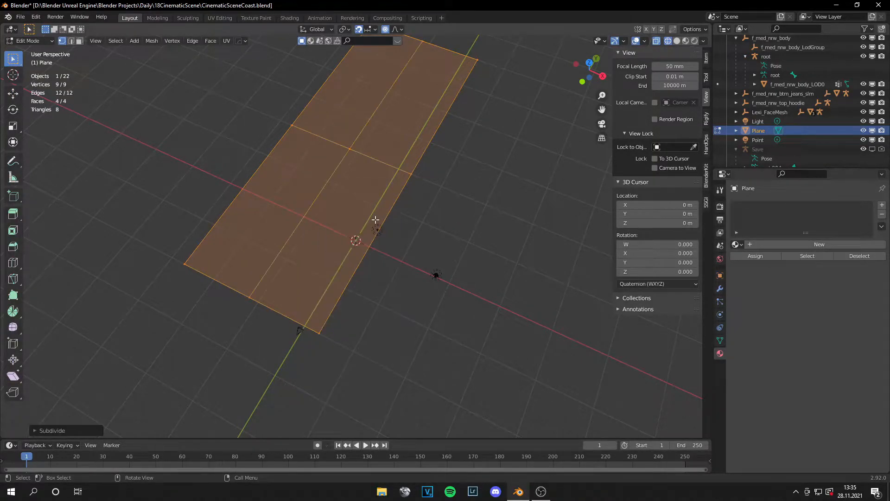
{"action": "middle_click_drag", "start_coordinate": [380, 220], "coordinate": [398, 220]}
Step: Add two centred loop cuts across the plane's width, one in each half of its length
{"action": "middle_click_drag", "start_coordinate": [324, 237], "coordinate": [401, 253]}
{"action": "key", "text": "ctrl+r"}
{"action": "left_click", "coordinate": [358, 241]}
{"action": "right_click", "coordinate": [359, 240]}
{"action": "key", "text": "ctrl+r"}
{"action": "left_click", "coordinate": [151, 197]}
{"action": "right_click", "coordinate": [153, 198]}
{"action": "middle_click_drag", "start_coordinate": [257, 212], "coordinate": [417, 273]}
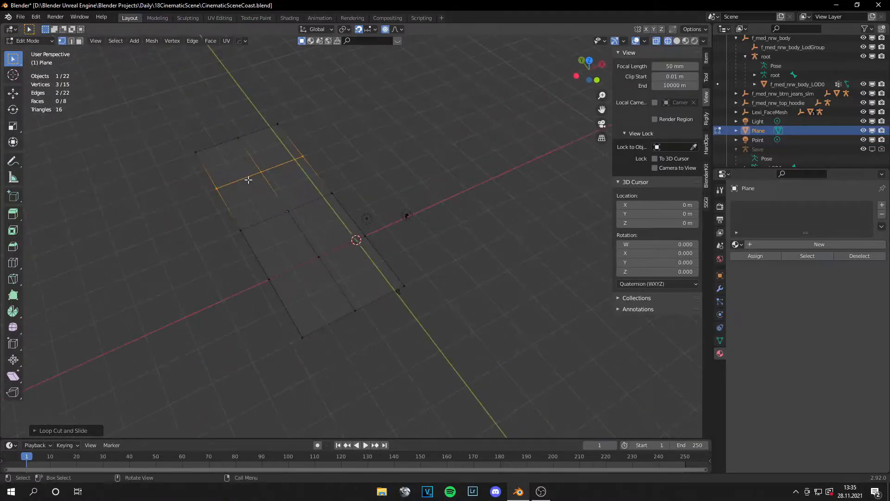
Step: Subdivide the entire plane with 100 cuts and inspect the dense mesh
{"action": "key", "text": "a"}
{"action": "right_click", "coordinate": [303, 231]}
{"action": "left_click", "coordinate": [302, 231]}
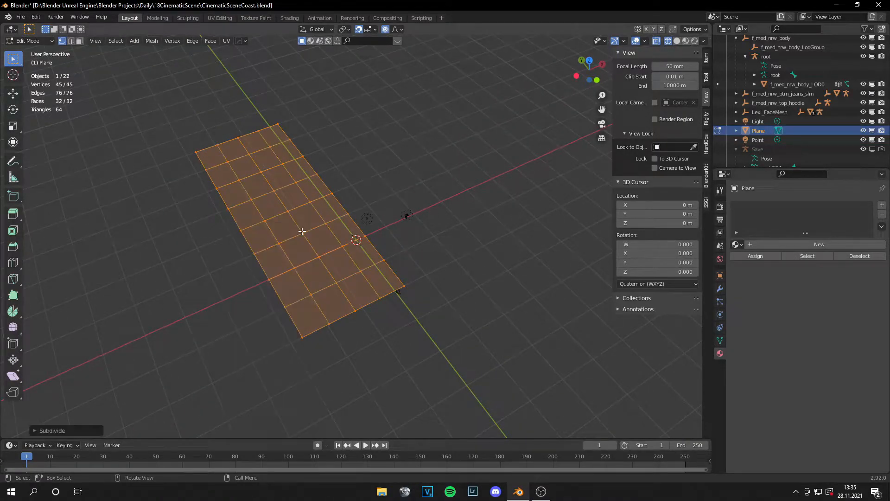
{"action": "left_click", "coordinate": [51, 431]}
{"action": "left_click", "coordinate": [107, 366]}
{"action": "key", "text": "Return"}
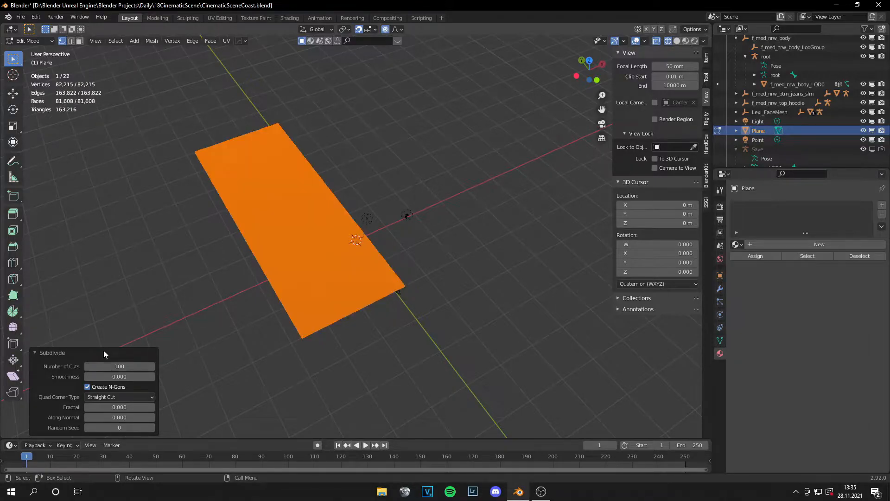
{"action": "scroll", "coordinate": [395, 299], "scroll_direction": "up", "scroll_amount": 6}
{"action": "scroll", "coordinate": [412, 298], "scroll_direction": "down", "scroll_amount": 2}
{"action": "middle_click_drag", "start_coordinate": [298, 340], "coordinate": [268, 292]}
{"action": "left_click", "coordinate": [49, 349]}
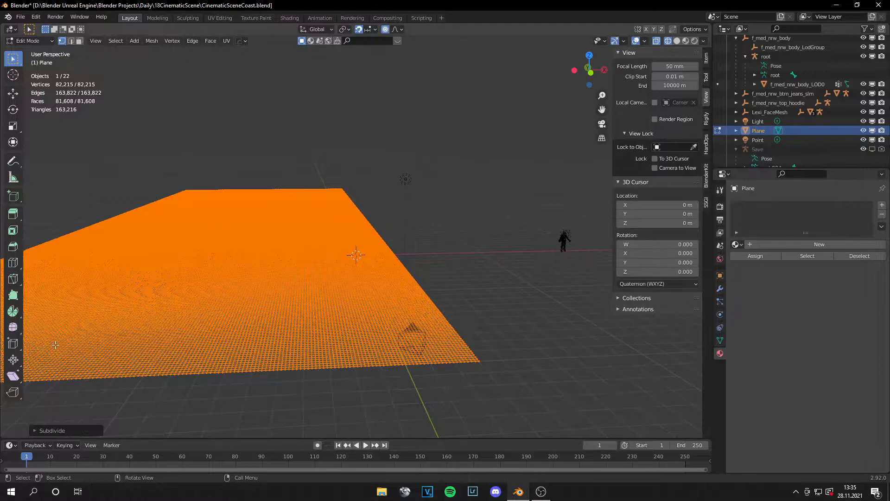
Step: Return to Object Mode and save the scene file
{"action": "key", "text": "Tab"}
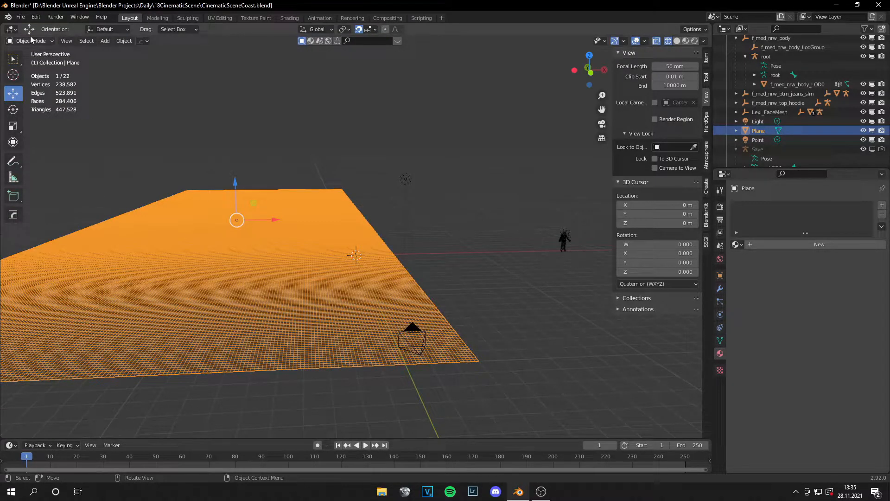
{"action": "left_click", "coordinate": [20, 17]}
{"action": "left_click", "coordinate": [33, 78]}
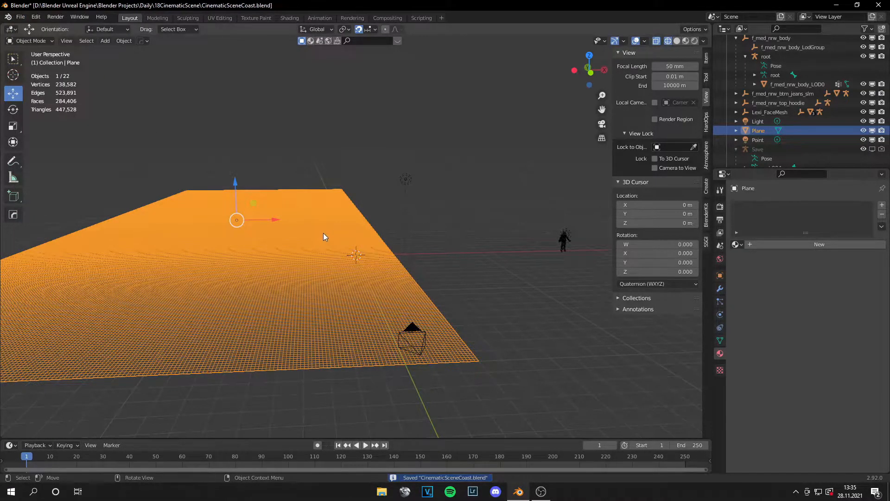
Step: Add a Displace modifier to the plane with a new texture that uses the SandHeight.jpg image
{"action": "scroll", "coordinate": [376, 240], "scroll_direction": "down", "scroll_amount": 2}
{"action": "scroll", "coordinate": [408, 260], "scroll_direction": "up", "scroll_amount": 2}
{"action": "left_click", "coordinate": [720, 289]}
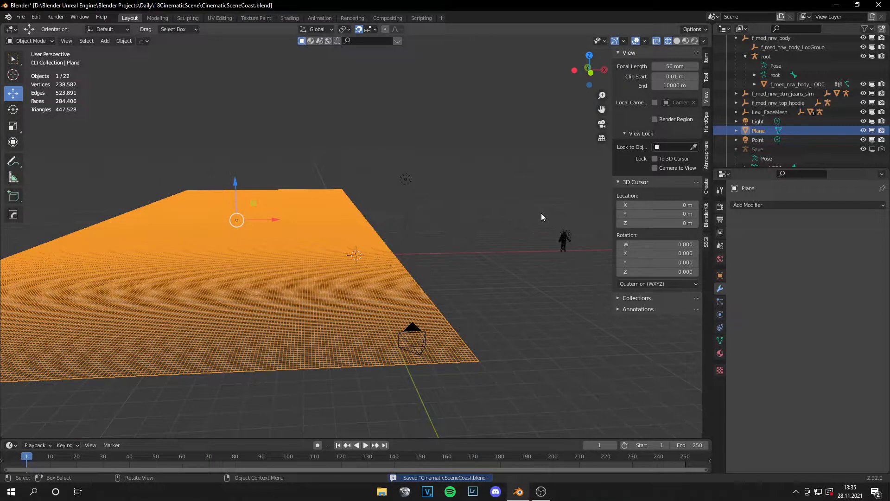
{"action": "left_click", "coordinate": [757, 205]}
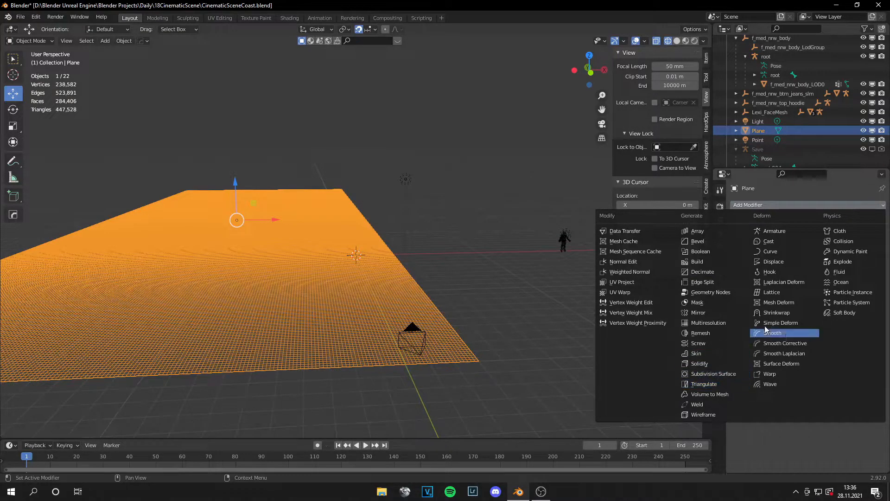
{"action": "left_click", "coordinate": [796, 261]}
{"action": "middle_click_drag", "start_coordinate": [531, 283], "coordinate": [616, 274]}
{"action": "left_click", "coordinate": [766, 235]}
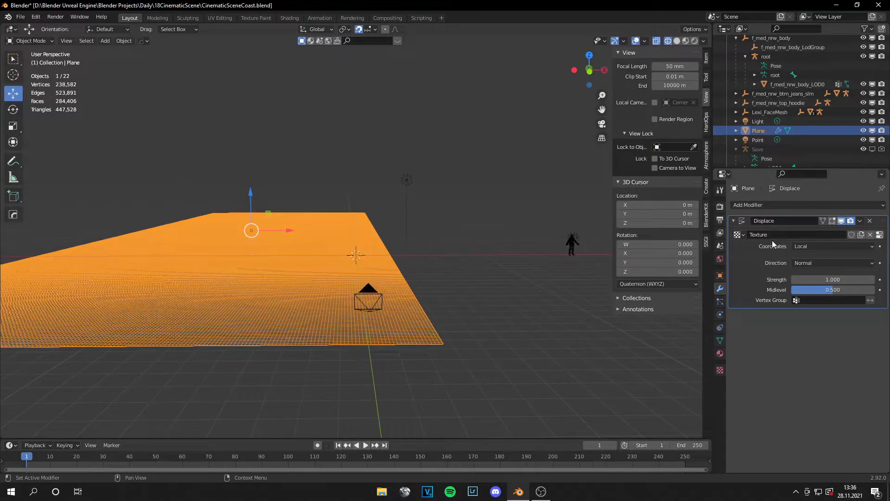
{"action": "left_click", "coordinate": [720, 370]}
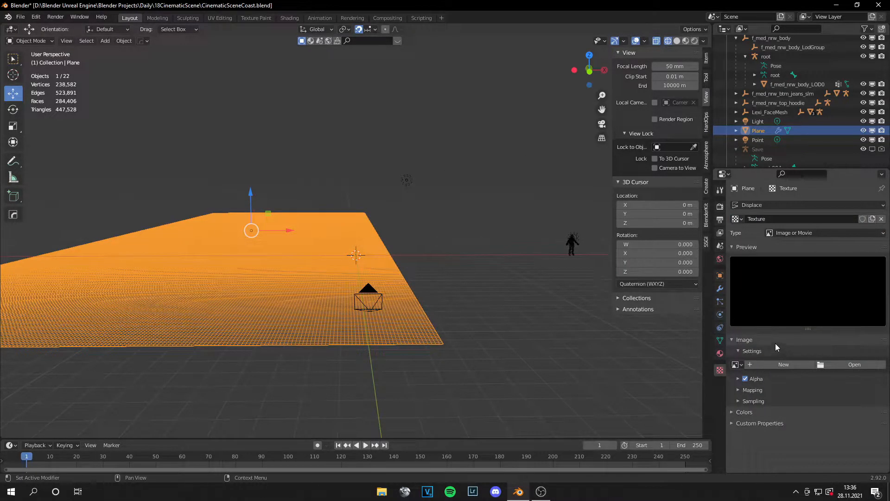
{"action": "left_click", "coordinate": [836, 366]}
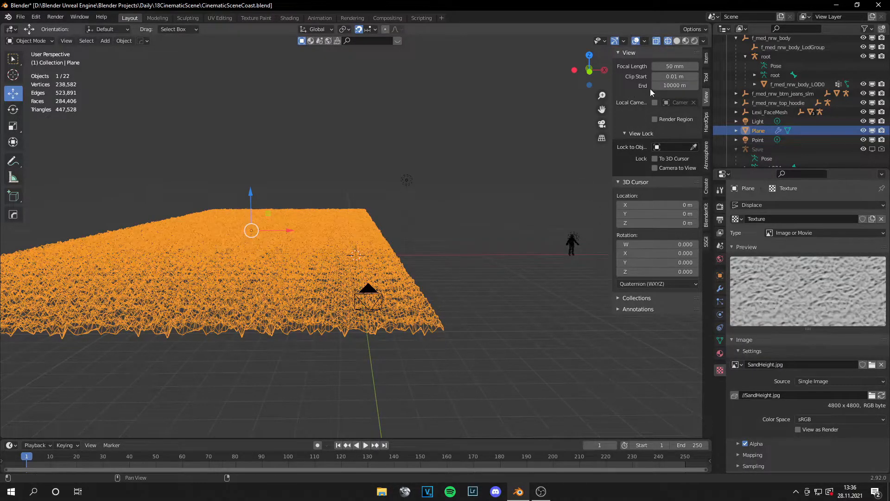
Step: Switch to Material Preview shading and shade the displaced plane smooth
{"action": "left_click", "coordinate": [691, 42]}
{"action": "middle_click_drag", "start_coordinate": [531, 154], "coordinate": [467, 268]}
{"action": "scroll", "coordinate": [467, 268], "scroll_direction": "down", "scroll_amount": 6}
{"action": "middle_click_drag", "start_coordinate": [405, 261], "coordinate": [420, 236], "text": "shift"}
{"action": "scroll", "coordinate": [420, 235], "scroll_direction": "up", "scroll_amount": 6}
{"action": "right_click", "coordinate": [352, 230]}
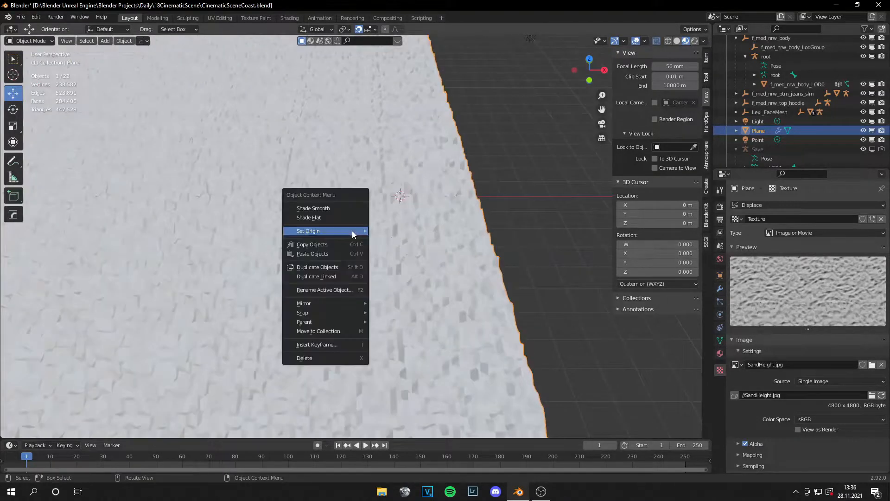
{"action": "left_click", "coordinate": [341, 209]}
{"action": "middle_click_drag", "start_coordinate": [364, 219], "coordinate": [611, 296]}
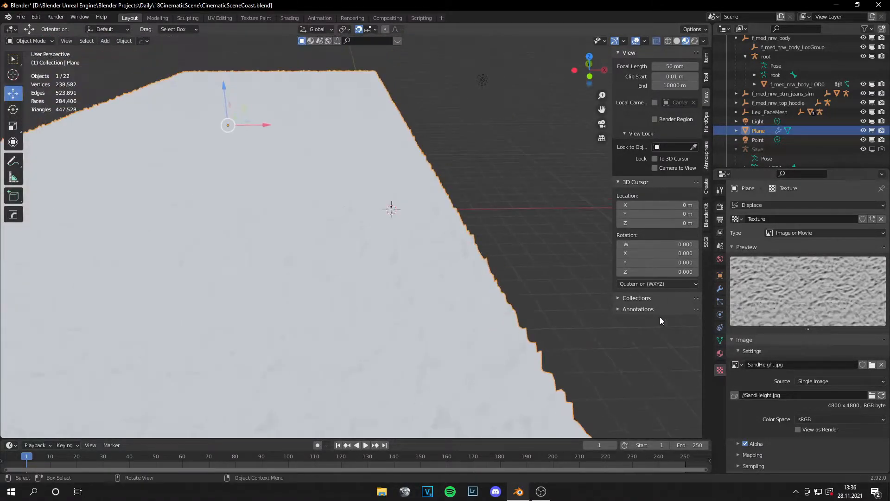
Step: Try Auto Smooth on the plane's normals and turn it off again
{"action": "left_click", "coordinate": [720, 353]}
{"action": "left_click", "coordinate": [720, 289]}
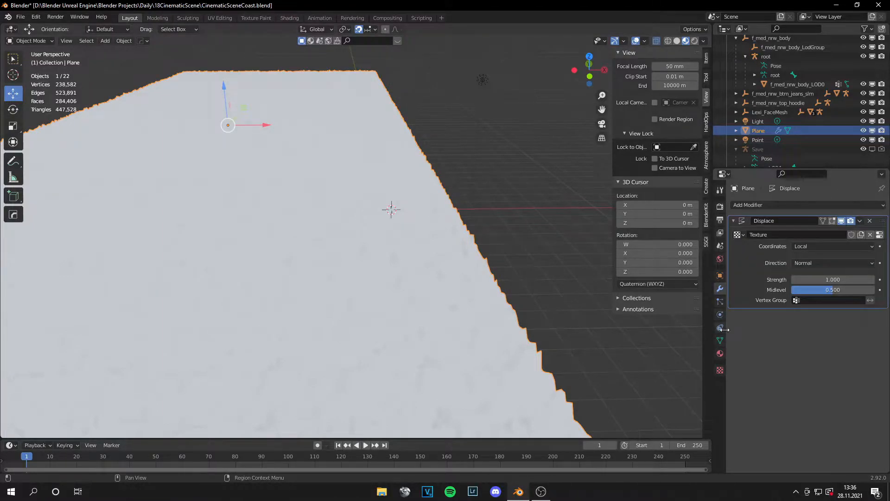
{"action": "left_click", "coordinate": [720, 340]}
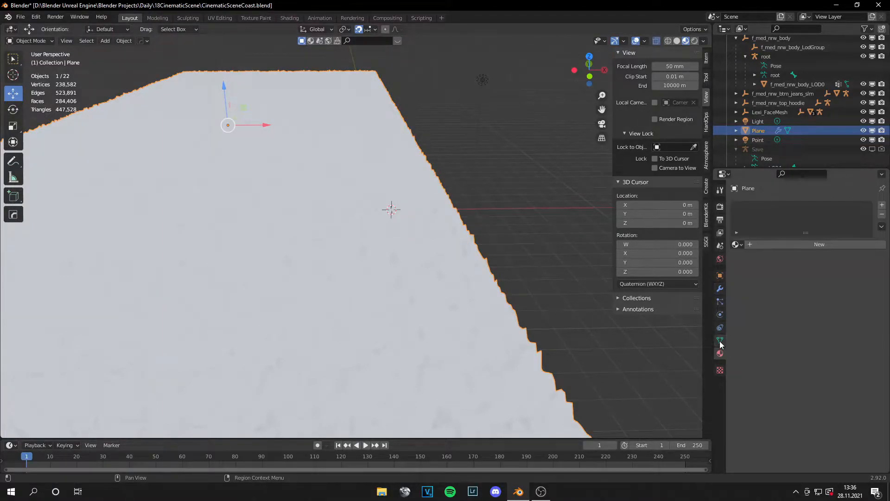
{"action": "left_click", "coordinate": [741, 364]}
{"action": "left_click", "coordinate": [794, 377]}
{"action": "left_click", "coordinate": [793, 377]}
Step: Reduce the Displace modifier's strength to 0.400 and inspect the plane's surface
{"action": "scroll", "coordinate": [579, 301], "scroll_direction": "down", "scroll_amount": 1}
{"action": "middle_click_drag", "start_coordinate": [580, 301], "coordinate": [470, 246]}
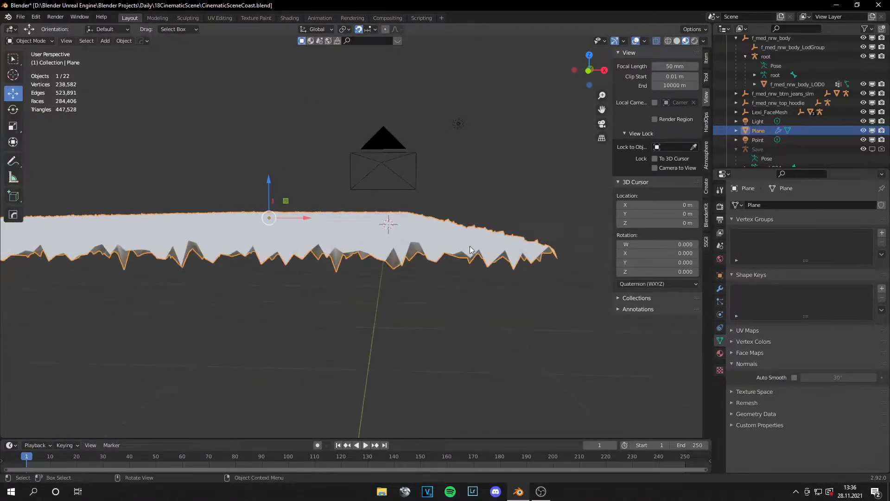
{"action": "left_click", "coordinate": [720, 288]}
{"action": "left_click_drag", "start_coordinate": [829, 279], "coordinate": [788, 279]}
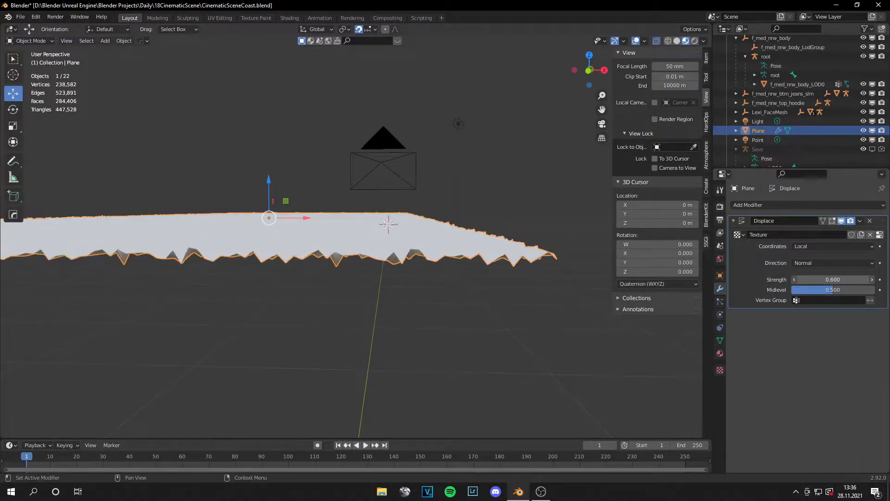
{"action": "middle_click_drag", "start_coordinate": [491, 232], "coordinate": [487, 267]}
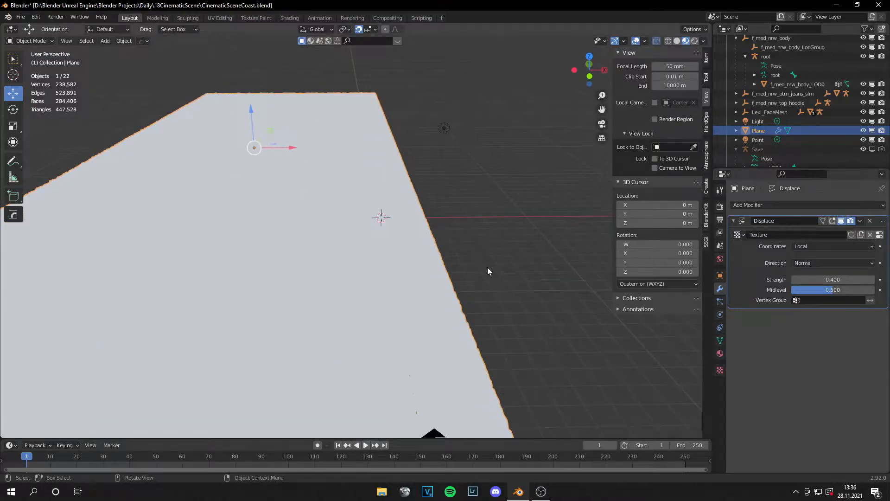
Step: Switch to the Shading workspace, create a new material on the plane, and inspect its displaced surface
{"action": "left_click", "coordinate": [293, 19]}
{"action": "scroll", "coordinate": [394, 160], "scroll_direction": "down", "scroll_amount": 10}
{"action": "mouse_move", "coordinate": [341, 159]}
{"action": "middle_mouse_down", "text": "shift"}
{"action": "mouse_move", "coordinate": [540, 164]}
{"action": "mouse_move", "coordinate": [459, 208]}
{"action": "middle_mouse_up", "text": "shift"}
{"action": "left_click", "coordinate": [454, 277]}
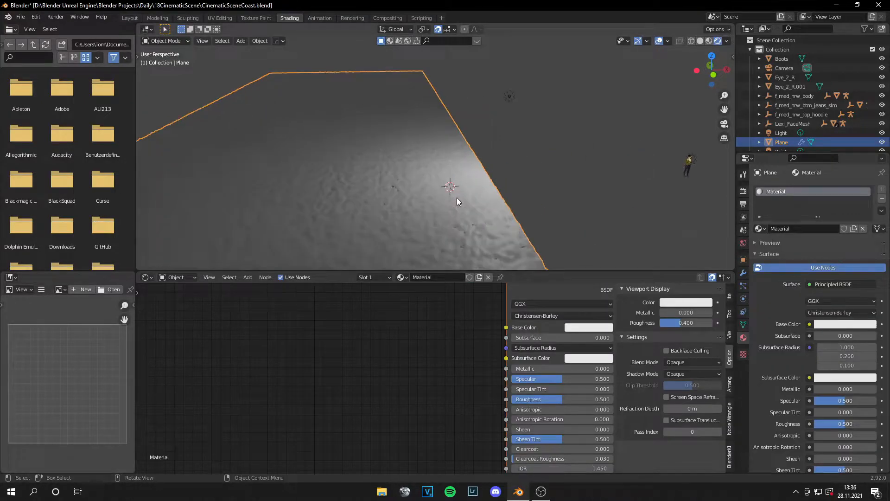
{"action": "middle_click_drag", "start_coordinate": [455, 201], "coordinate": [485, 200]}
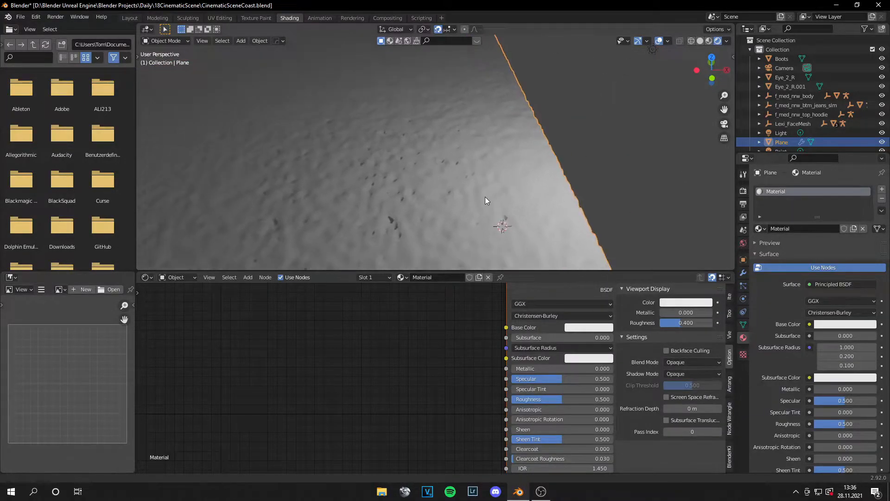
Step: Add an Ambient Occlusion node to the plane's material
{"action": "key", "text": "shift+a"}
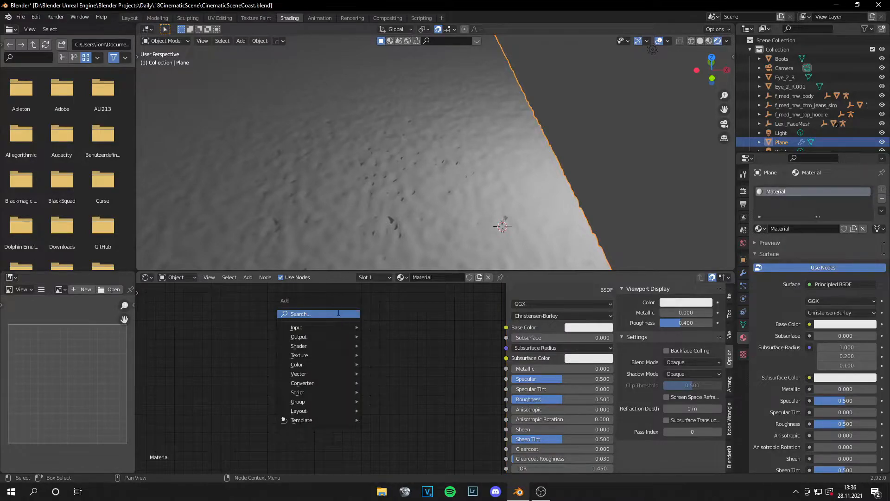
{"action": "type", "text": "amv"}
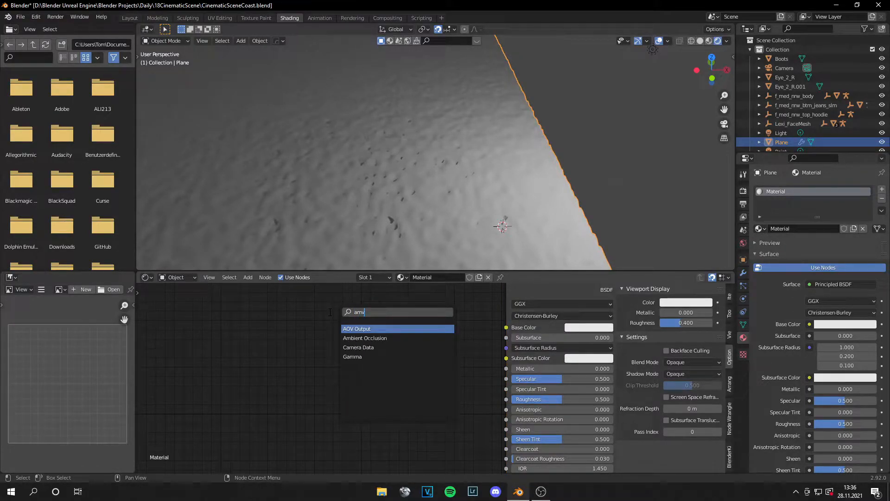
{"action": "key", "text": "Down"}
{"action": "key", "text": "Return"}
{"action": "left_click", "coordinate": [221, 312]}
Step: Bring the Sand4K_AO.jpg, Sand4K_Normal.jpg and Sand4K_Albedo.jpg images into the plane's material as image texture nodes
{"action": "scroll", "coordinate": [378, 368], "scroll_direction": "down", "scroll_amount": 2}
{"action": "middle_click_drag", "start_coordinate": [390, 368], "coordinate": [280, 377]}
{"action": "left_click_drag", "start_coordinate": [538, 340], "coordinate": [603, 347]}
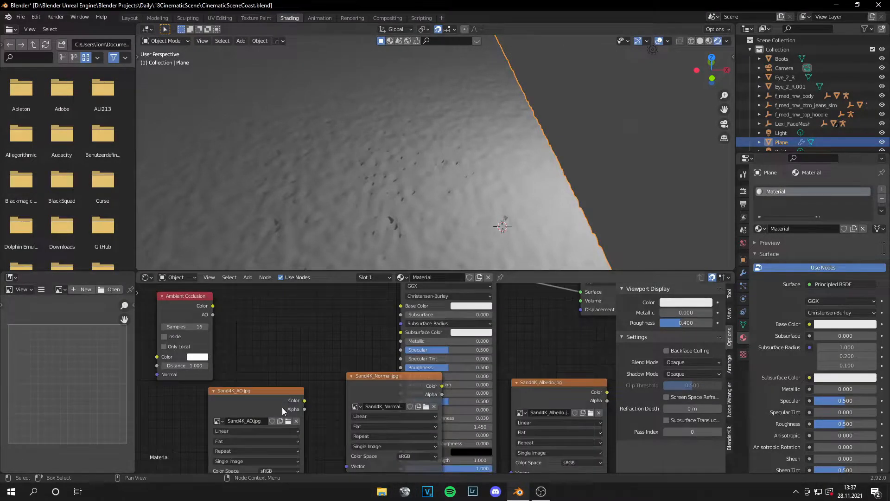
{"action": "left_click_drag", "start_coordinate": [282, 407], "coordinate": [282, 313]}
Step: Delete the Ambient Occlusion node and arrange the three sand image textures beside the Principled BSDF
{"action": "left_click", "coordinate": [200, 366]}
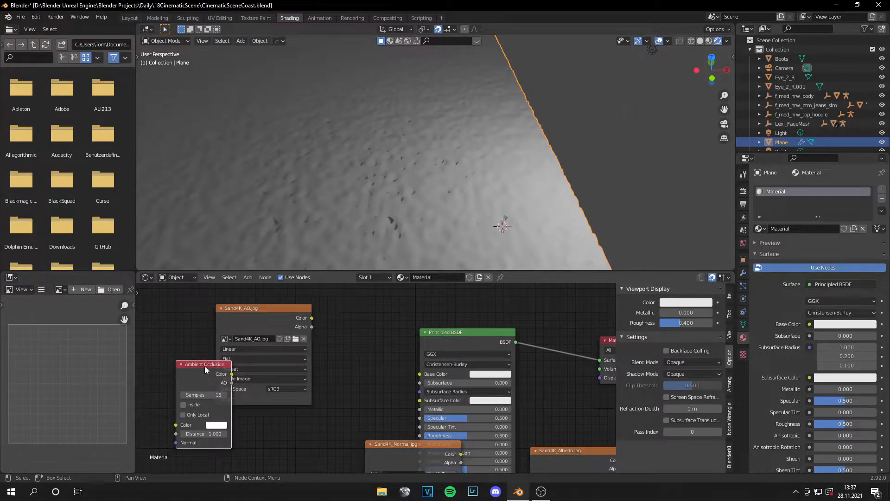
{"action": "key", "text": "x"}
{"action": "middle_click_drag", "start_coordinate": [368, 393], "coordinate": [347, 365]}
{"action": "left_click_drag", "start_coordinate": [385, 435], "coordinate": [227, 420]}
{"action": "left_click_drag", "start_coordinate": [518, 426], "coordinate": [339, 407]}
{"action": "middle_click_drag", "start_coordinate": [330, 347], "coordinate": [333, 360]}
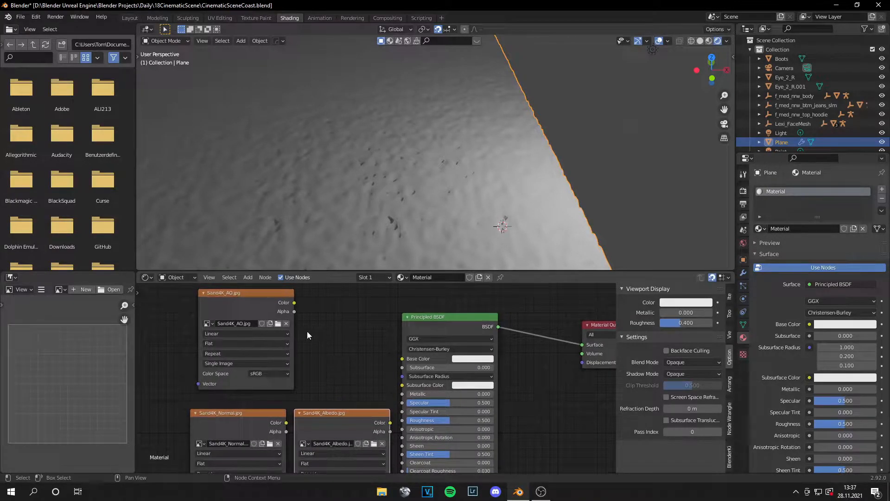
{"action": "left_click_drag", "start_coordinate": [240, 298], "coordinate": [191, 306]}
{"action": "key", "text": "shift+a"}
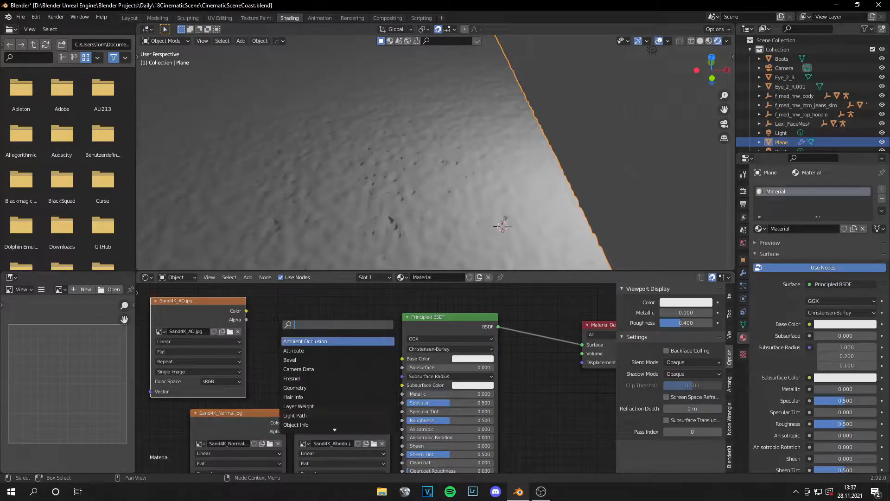
{"action": "type", "text": "mix"}
{"action": "key", "text": "Return"}
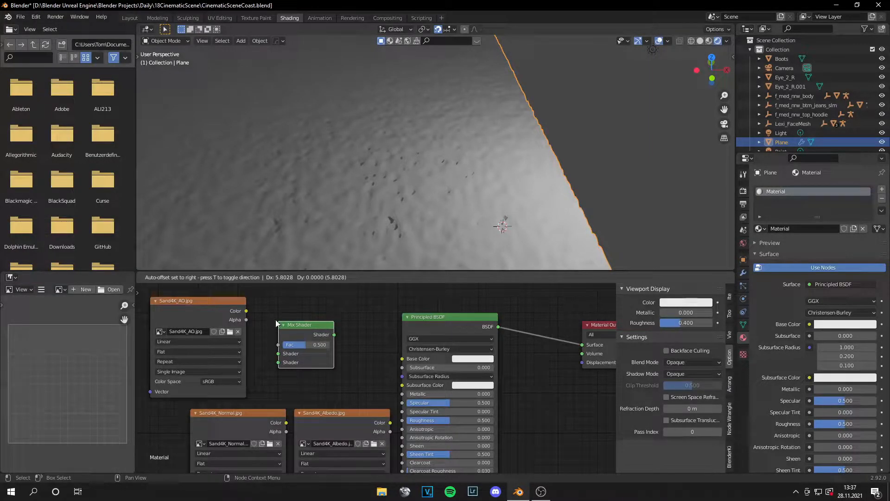
{"action": "right_click", "coordinate": [275, 320]}
Step: Combine the albedo texture as Color1 and the AO texture as Color2 through a new MixRGB node into Base Color
{"action": "key", "text": "shift+a"}
{"action": "left_click", "coordinate": [289, 327]}
{"action": "type", "text": "mix"}
{"action": "left_click", "coordinate": [304, 353]}
{"action": "left_click", "coordinate": [304, 353]}
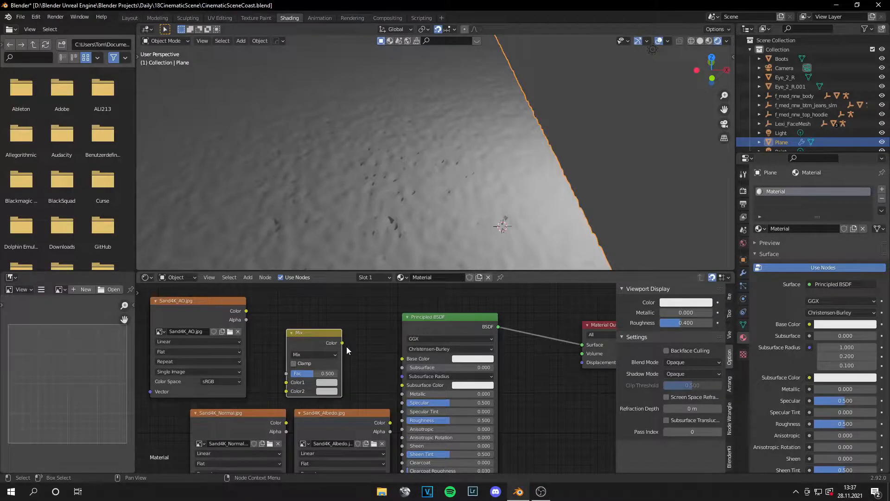
{"action": "left_click_drag", "start_coordinate": [342, 342], "coordinate": [402, 358]}
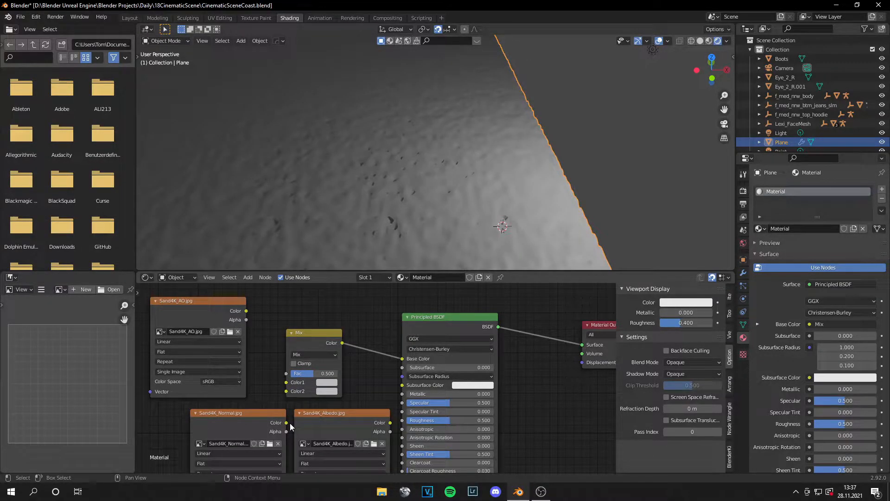
{"action": "left_click_drag", "start_coordinate": [391, 423], "coordinate": [286, 382]}
{"action": "left_click_drag", "start_coordinate": [246, 311], "coordinate": [288, 393]}
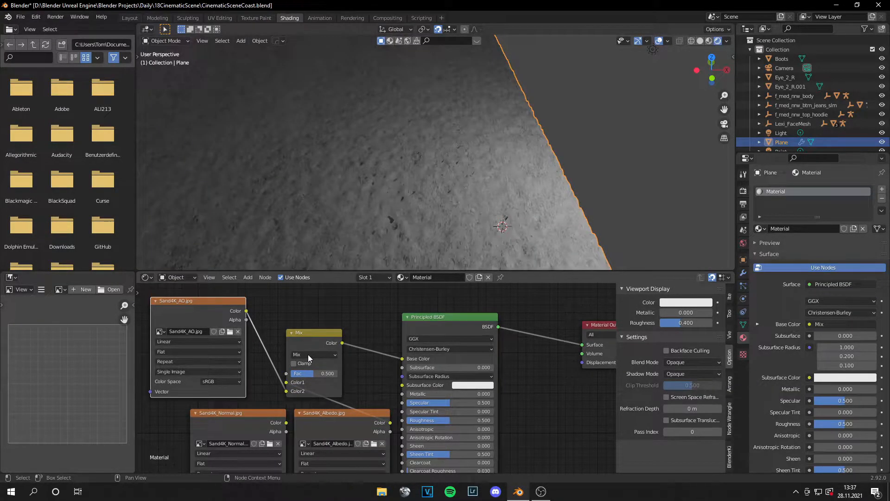
Step: Set the mix node's blend mode to Multiply with a factor of 1.000 and inspect the plane's surface
{"action": "left_click", "coordinate": [307, 354]}
{"action": "left_click", "coordinate": [304, 321]}
{"action": "middle_click_drag", "start_coordinate": [441, 160], "coordinate": [492, 198]}
{"action": "scroll", "coordinate": [502, 191], "scroll_direction": "up", "scroll_amount": 6}
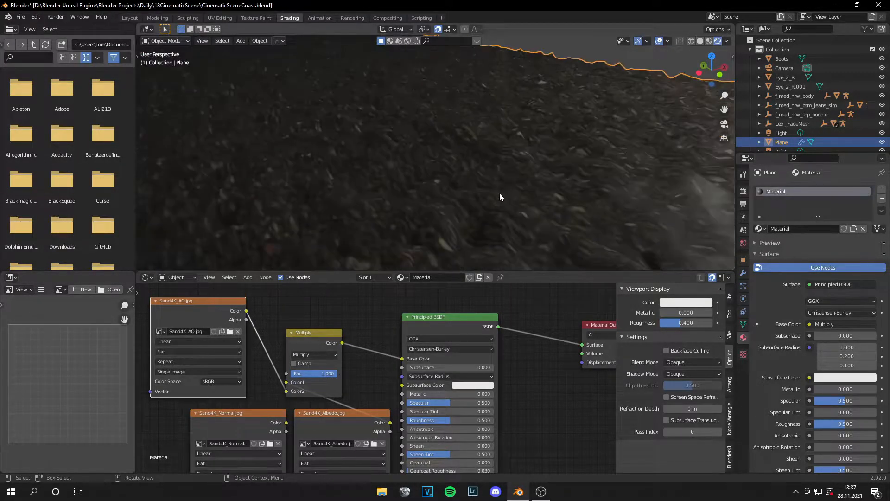
Step: Rearrange the texture nodes so the albedo sits below the AO texture and the normal texture lies beneath both
{"action": "scroll", "coordinate": [372, 411], "scroll_direction": "down", "scroll_amount": 2}
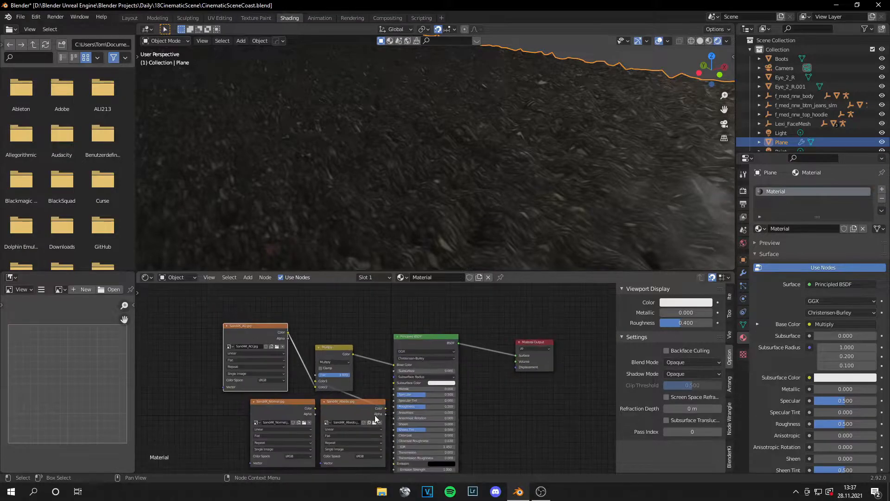
{"action": "left_click_drag", "start_coordinate": [257, 413], "coordinate": [252, 457]}
{"action": "left_click_drag", "start_coordinate": [350, 406], "coordinate": [247, 405]}
{"action": "middle_click_drag", "start_coordinate": [341, 429], "coordinate": [336, 361]}
{"action": "left_click_drag", "start_coordinate": [296, 379], "coordinate": [317, 389]}
Step: Add a Normal Map node between the Sand4K_Normal.jpg texture and the Principled BSDF
{"action": "key", "text": "shift+a"}
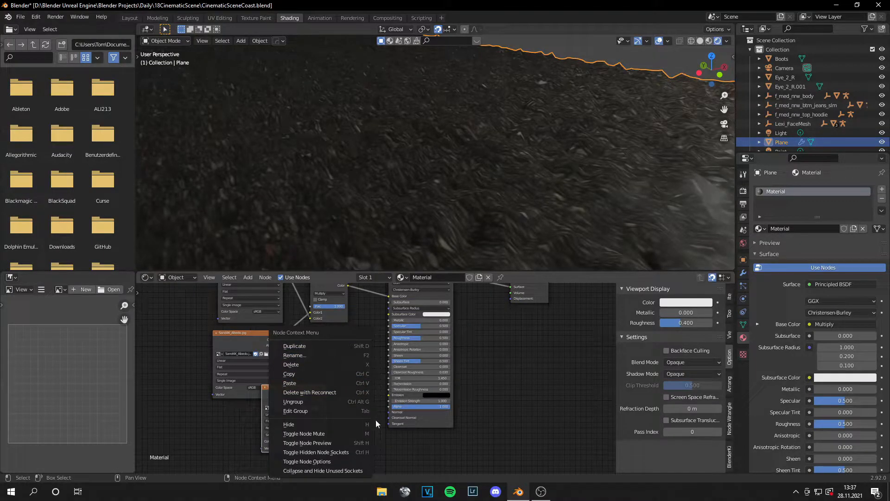
{"action": "key", "text": "Escape"}
{"action": "key", "text": "shift+a"}
{"action": "mouse_move", "coordinate": [344, 402]}
{"action": "left_click", "coordinate": [301, 364]}
{"action": "type", "text": "nor"}
{"action": "key", "text": "Down"}
{"action": "key", "text": "Return"}
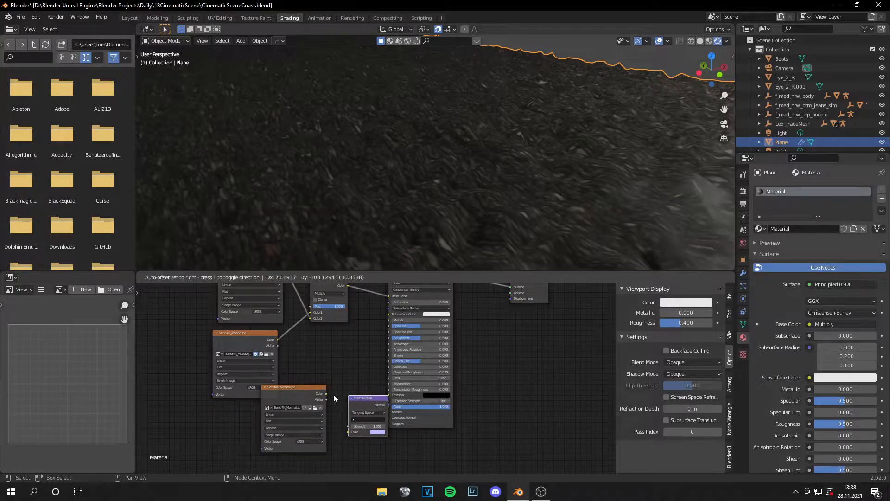
{"action": "left_click", "coordinate": [335, 397]}
Step: Connect the normal texture through the Normal Map node to the shader's Normal input and set its color space to Non-Color
{"action": "scroll", "coordinate": [352, 404], "scroll_direction": "up", "scroll_amount": 5}
{"action": "middle_click_drag", "start_coordinate": [352, 403], "coordinate": [355, 348]}
{"action": "mouse_move", "coordinate": [360, 356]}
{"action": "left_mouse_down"}
{"action": "mouse_move", "coordinate": [352, 357]}
{"action": "mouse_move", "coordinate": [362, 363]}
{"action": "left_mouse_up"}
{"action": "left_click_drag", "start_coordinate": [382, 362], "coordinate": [395, 372]}
{"action": "left_click_drag", "start_coordinate": [305, 346], "coordinate": [323, 403]}
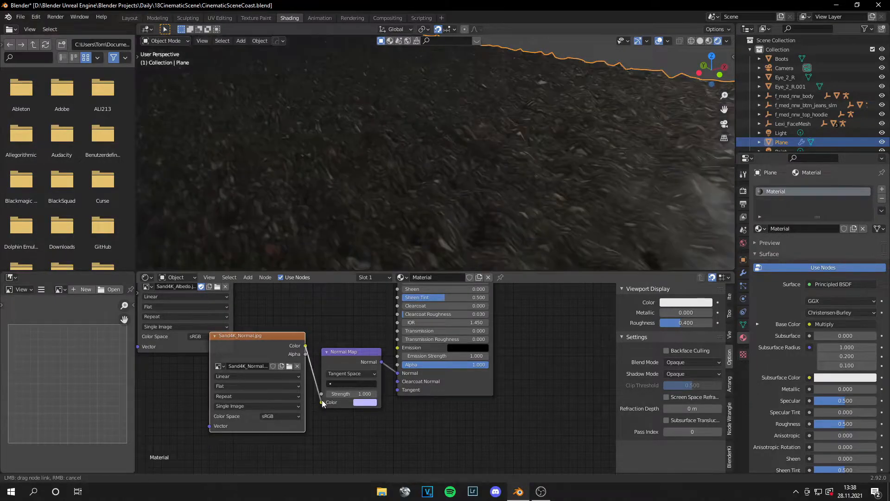
{"action": "left_click", "coordinate": [280, 416]}
{"action": "left_click", "coordinate": [283, 380]}
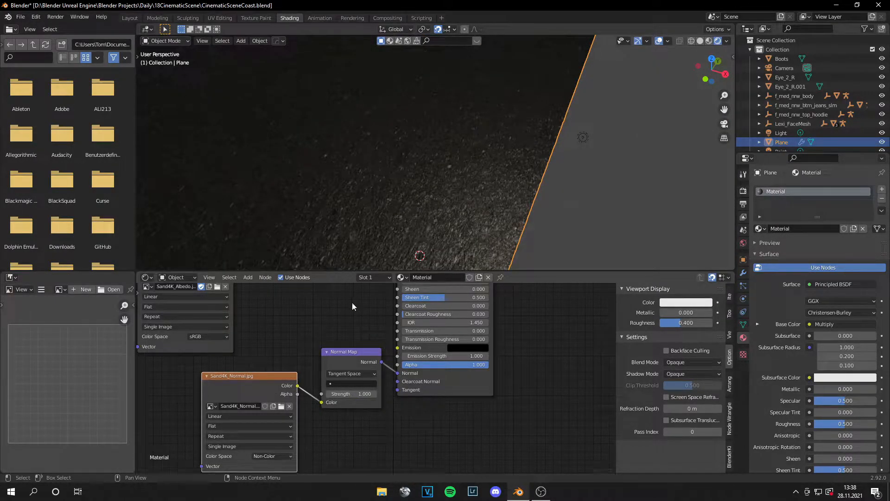
Step: Set the Principled BSDF's Specular value to 0.000 and inspect the sand surface
{"action": "middle_click_drag", "start_coordinate": [352, 302], "coordinate": [333, 416]}
{"action": "left_click_drag", "start_coordinate": [424, 358], "coordinate": [384, 358]}
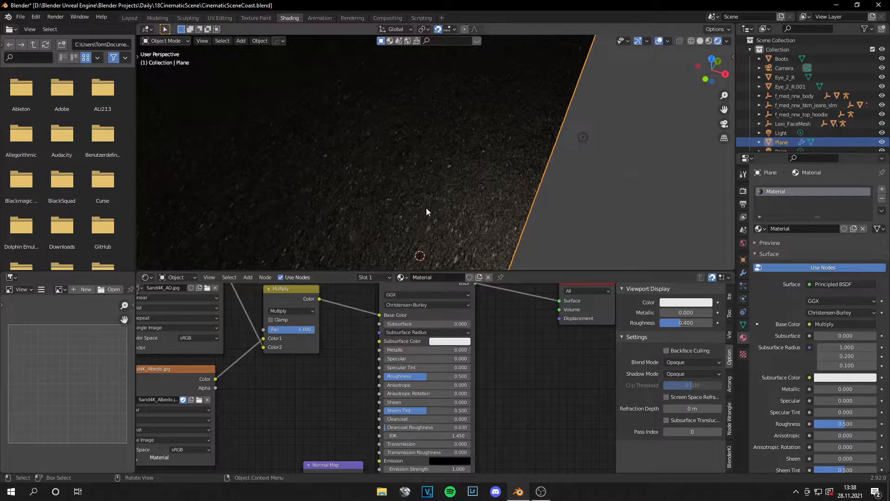
{"action": "scroll", "coordinate": [427, 208], "scroll_direction": "down", "scroll_amount": 5}
{"action": "middle_click_drag", "start_coordinate": [438, 202], "coordinate": [509, 237]}
{"action": "scroll", "coordinate": [452, 199], "scroll_direction": "up", "scroll_amount": 6}
{"action": "scroll", "coordinate": [451, 198], "scroll_direction": "down", "scroll_amount": 3}
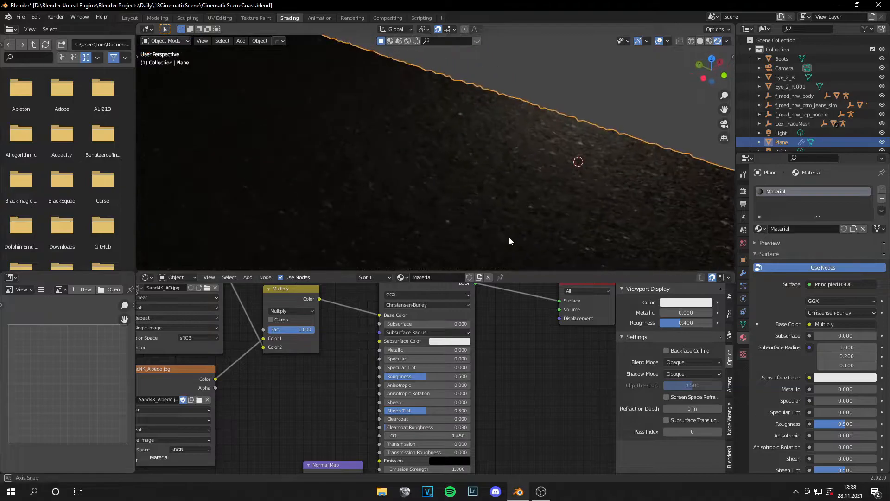
Step: Unwrap the whole plane in the UV Editing workspace with Smart UV Project at a 66° angle limit
{"action": "left_click", "coordinate": [220, 18]}
{"action": "scroll", "coordinate": [210, 229], "scroll_direction": "down", "scroll_amount": 3}
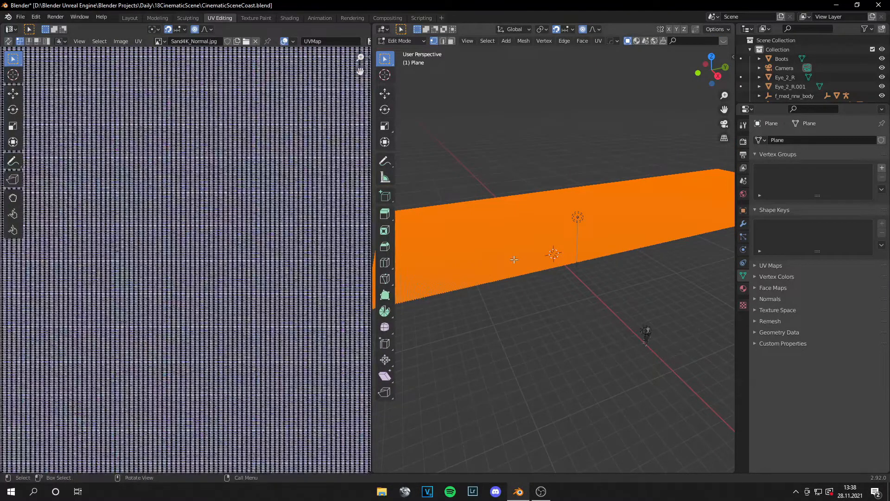
{"action": "right_click", "coordinate": [496, 257]}
{"action": "key", "text": "Escape"}
{"action": "right_click", "coordinate": [483, 262]}
{"action": "key", "text": "Escape"}
{"action": "key", "text": "u"}
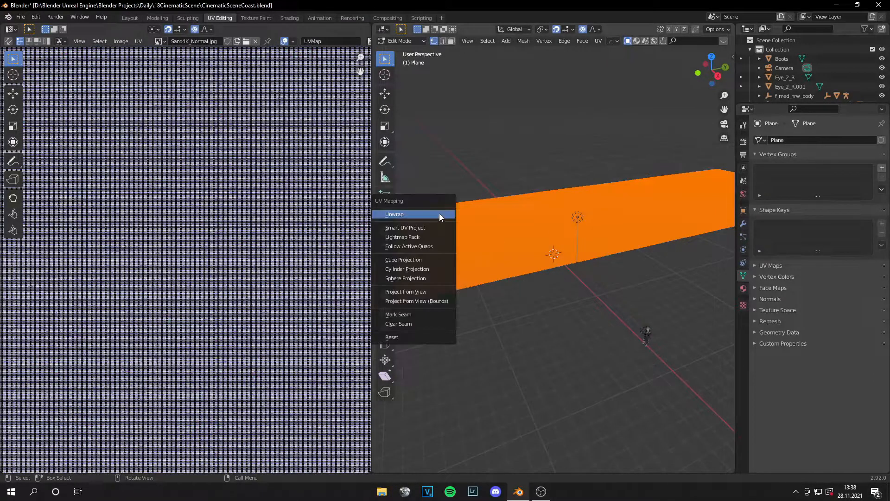
{"action": "left_click", "coordinate": [424, 228]}
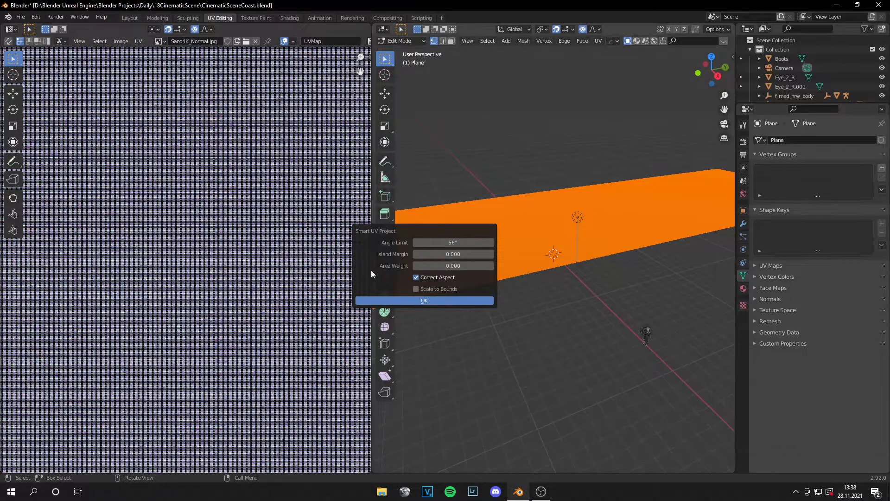
{"action": "left_click", "coordinate": [383, 300]}
{"action": "scroll", "coordinate": [220, 210], "scroll_direction": "down", "scroll_amount": 5}
{"action": "scroll", "coordinate": [204, 159], "scroll_direction": "up", "scroll_amount": 1}
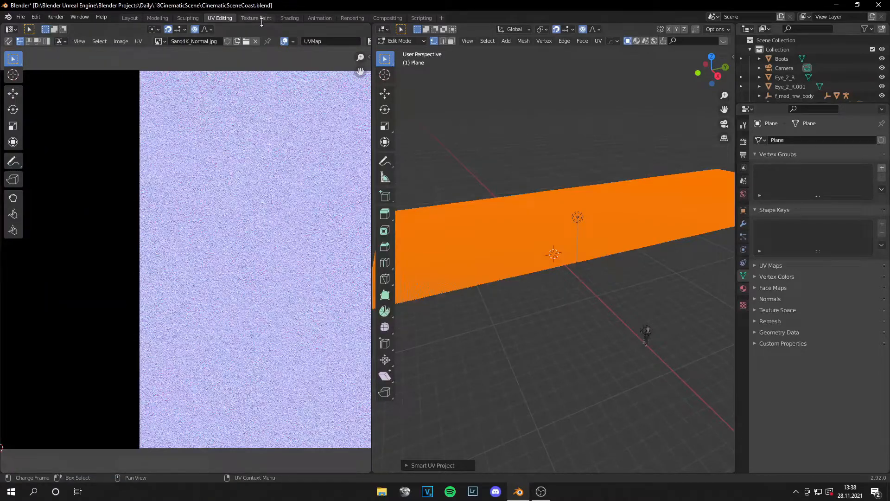
Step: Return to the Shading workspace and add Texture Coordinate and Mapping nodes to the Sand4K_Albedo.jpg texture
{"action": "left_click", "coordinate": [287, 18]}
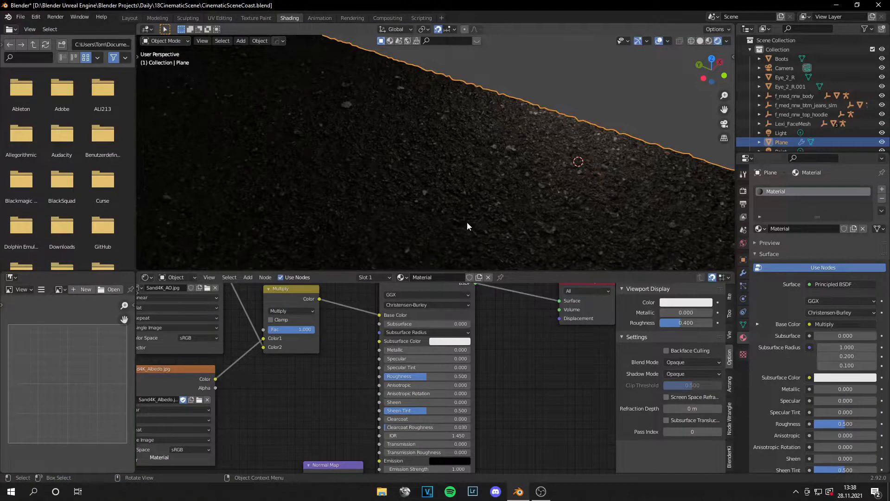
{"action": "scroll", "coordinate": [466, 213], "scroll_direction": "up", "scroll_amount": 2}
{"action": "scroll", "coordinate": [290, 368], "scroll_direction": "down", "scroll_amount": 1}
{"action": "scroll", "coordinate": [289, 364], "scroll_direction": "down", "scroll_amount": 2}
{"action": "middle_click_drag", "start_coordinate": [314, 367], "coordinate": [413, 369]}
{"action": "left_click", "coordinate": [319, 372]}
{"action": "key", "text": "ctrl+t"}
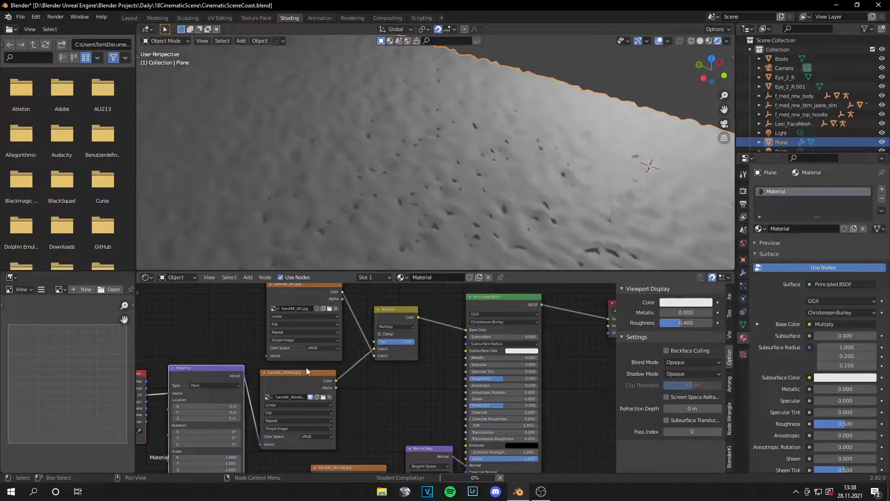
Step: Connect the Mapping node's Vector output to the AO and normal textures as well
{"action": "left_click_drag", "start_coordinate": [244, 375], "coordinate": [268, 321]}
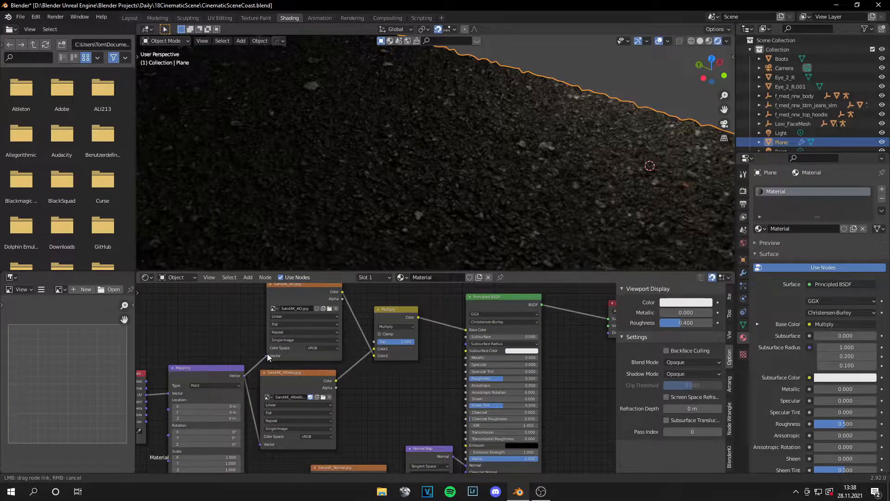
{"action": "left_click_drag", "start_coordinate": [267, 354], "coordinate": [266, 355]}
{"action": "right_click", "coordinate": [244, 341]}
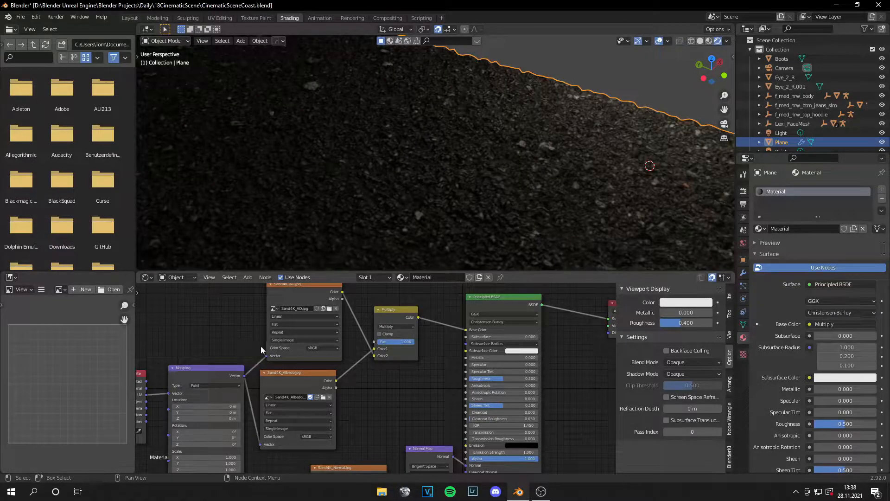
{"action": "scroll", "coordinate": [269, 341], "scroll_direction": "down", "scroll_amount": 1}
{"action": "middle_click_drag", "start_coordinate": [350, 388], "coordinate": [426, 340]}
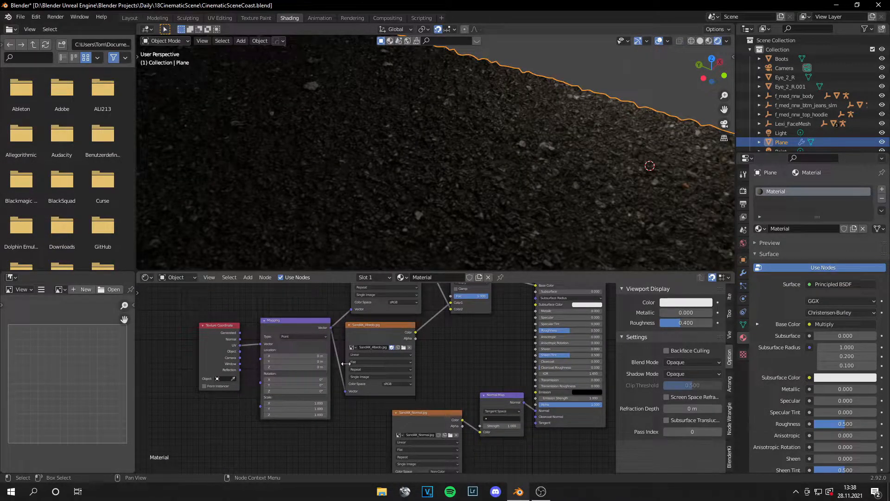
{"action": "middle_click_drag", "start_coordinate": [347, 390], "coordinate": [348, 364]}
{"action": "left_click_drag", "start_coordinate": [332, 303], "coordinate": [393, 453]}
Step: Set the Mapping node's scale to 3.000 on X, Y and Z and inspect the sand tiling
{"action": "scroll", "coordinate": [321, 416], "scroll_direction": "up", "scroll_amount": 3}
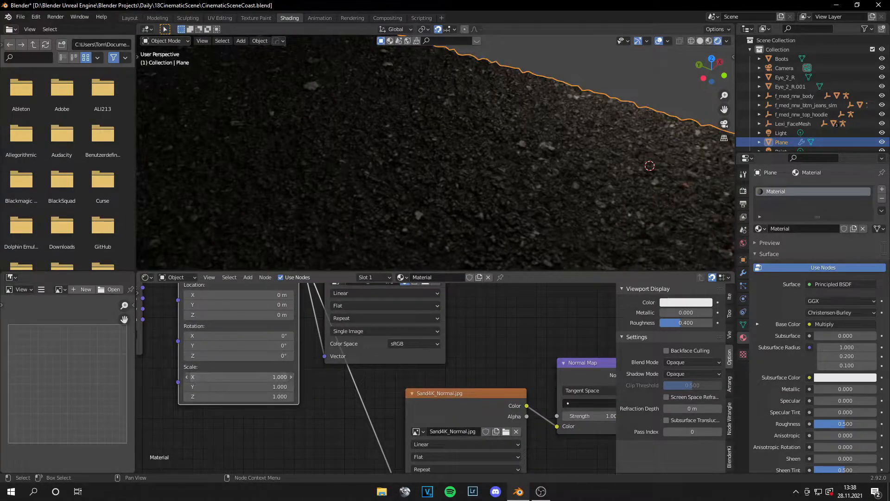
{"action": "key", "text": "Return"}
{"action": "left_click", "coordinate": [269, 387]}
{"action": "type", "text": "3"}
{"action": "key", "text": "Return"}
{"action": "left_click", "coordinate": [269, 397]}
{"action": "scroll", "coordinate": [494, 135], "scroll_direction": "down", "scroll_amount": 6}
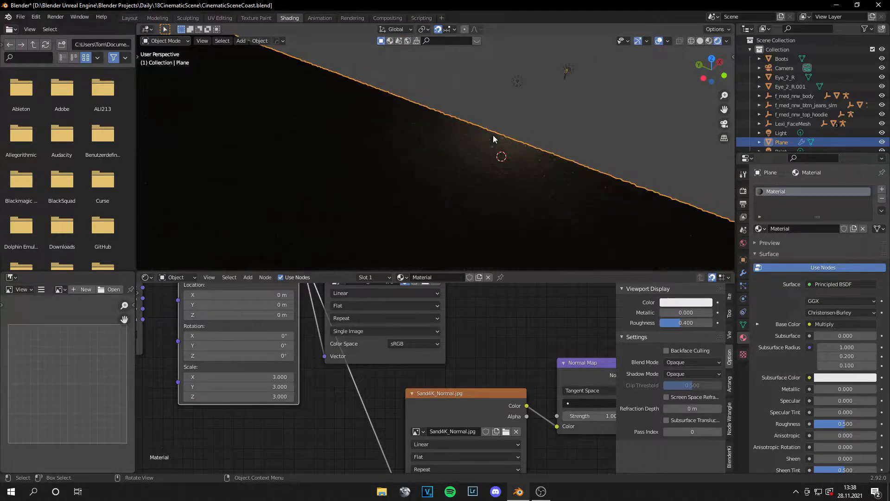
{"action": "left_click", "coordinate": [518, 82]}
{"action": "scroll", "coordinate": [514, 125], "scroll_direction": "up", "scroll_amount": 9}
{"action": "scroll", "coordinate": [463, 188], "scroll_direction": "down", "scroll_amount": 3}
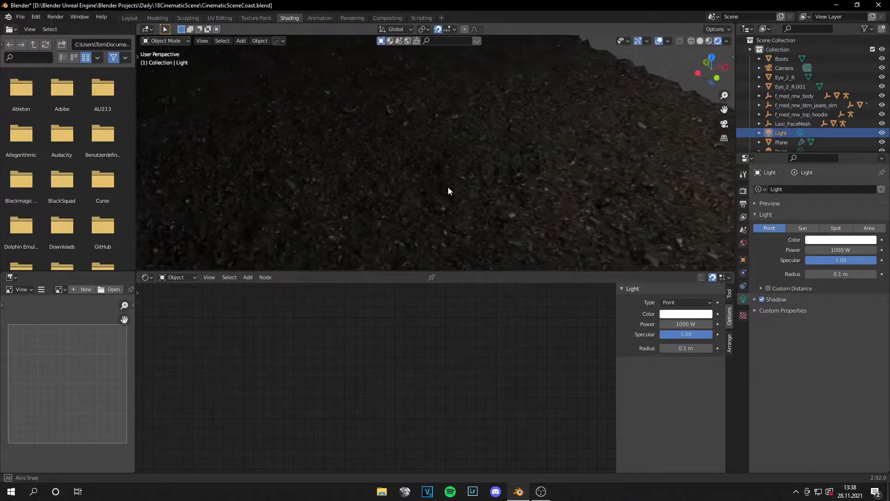
Step: Reselect the plane, set the Mapping node's scale to 5.000 on X, Y and Z, and inspect the tiled surface
{"action": "left_click", "coordinate": [433, 181]}
{"action": "left_click", "coordinate": [249, 376]}
{"action": "type", "text": "3.0"}
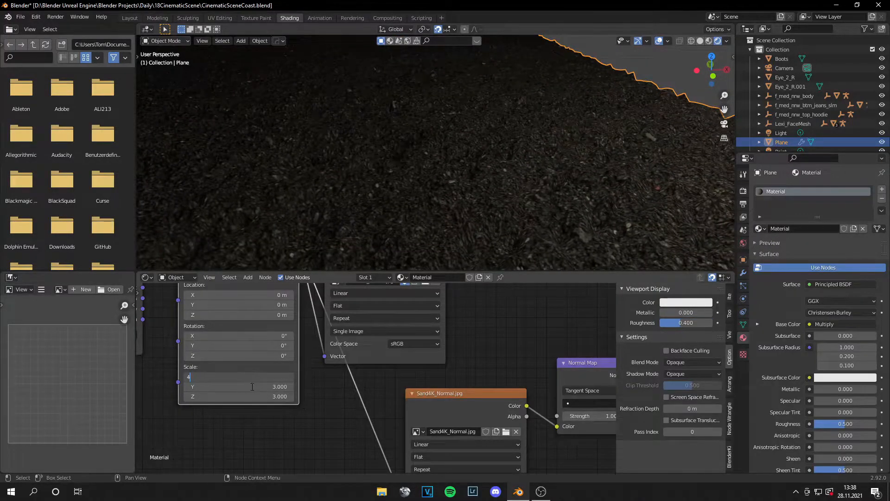
{"action": "key", "text": "Return"}
{"action": "left_click", "coordinate": [226, 387]}
{"action": "type", "text": "5"}
{"action": "key", "text": "Return"}
{"action": "left_click", "coordinate": [225, 398]}
{"action": "type", "text": "5"}
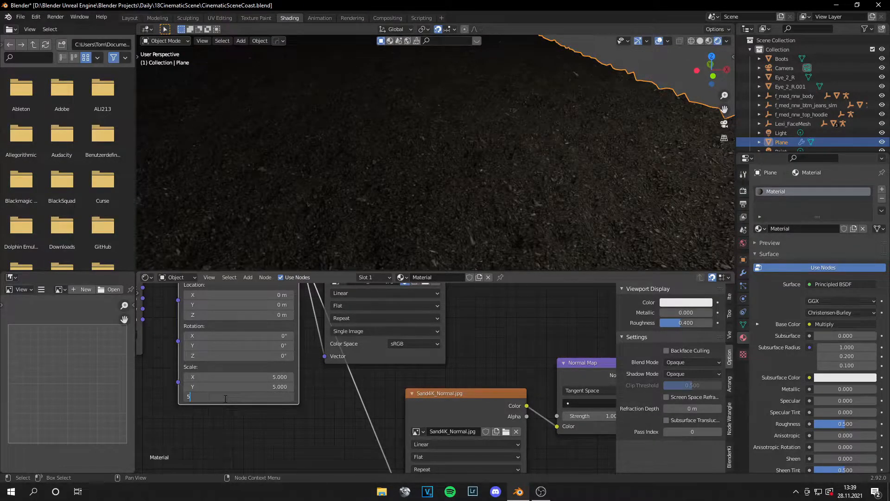
{"action": "key", "text": "Return"}
{"action": "scroll", "coordinate": [438, 206], "scroll_direction": "down", "scroll_amount": 9}
{"action": "left_click", "coordinate": [563, 163]}
{"action": "scroll", "coordinate": [483, 220], "scroll_direction": "up", "scroll_amount": 7}
{"action": "scroll", "coordinate": [473, 218], "scroll_direction": "down", "scroll_amount": 7}
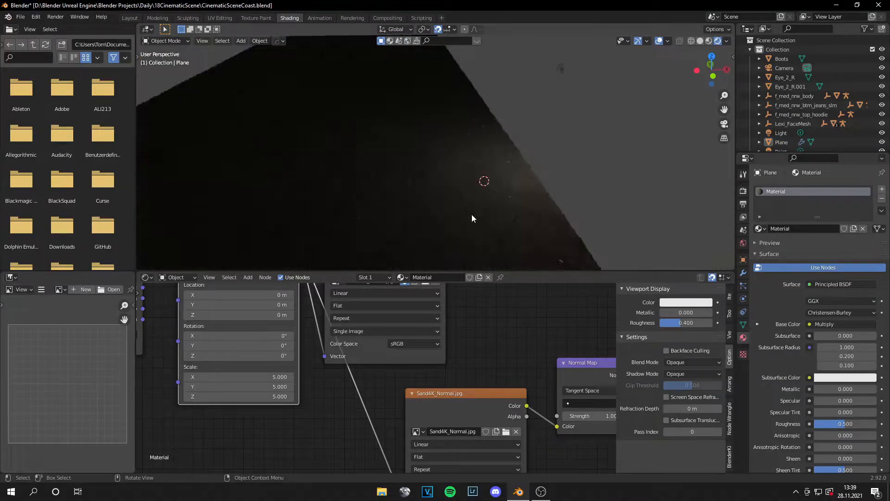
Step: Examine the tiled sand plane from several angles, along with its material node layout, and check the framing through the camera
{"action": "scroll", "coordinate": [472, 218], "scroll_direction": "down", "scroll_amount": 5}
{"action": "left_click", "coordinate": [444, 203]}
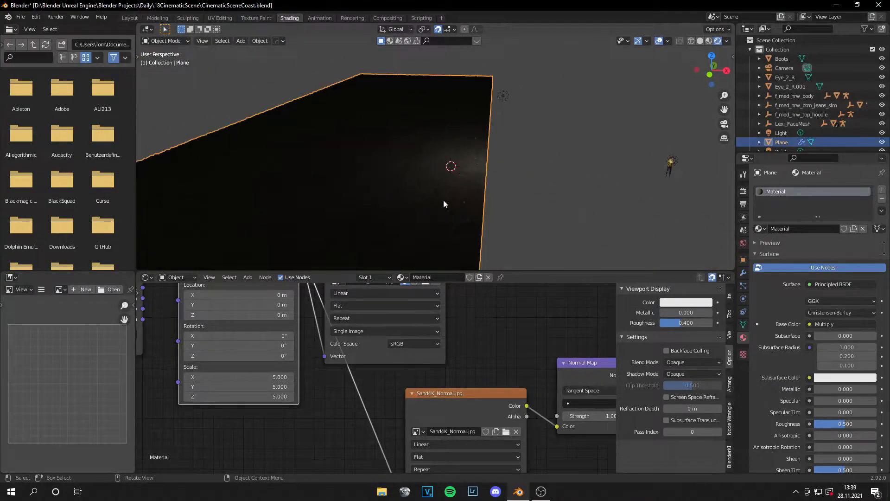
{"action": "scroll", "coordinate": [444, 203], "scroll_direction": "up", "scroll_amount": 5}
{"action": "scroll", "coordinate": [492, 345], "scroll_direction": "down", "scroll_amount": 3}
{"action": "scroll", "coordinate": [492, 343], "scroll_direction": "down", "scroll_amount": 1}
{"action": "middle_click_drag", "start_coordinate": [489, 344], "coordinate": [374, 395]}
{"action": "middle_click_drag", "start_coordinate": [505, 366], "coordinate": [461, 386]}
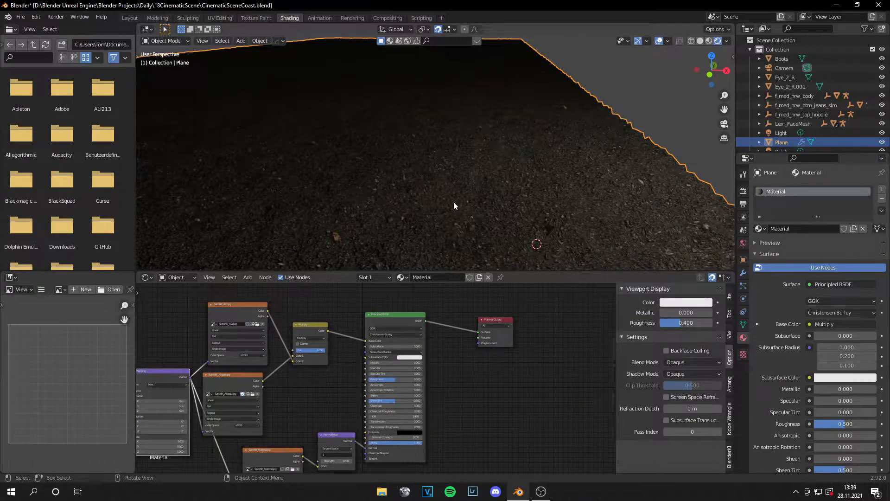
{"action": "scroll", "coordinate": [482, 237], "scroll_direction": "down", "scroll_amount": 7}
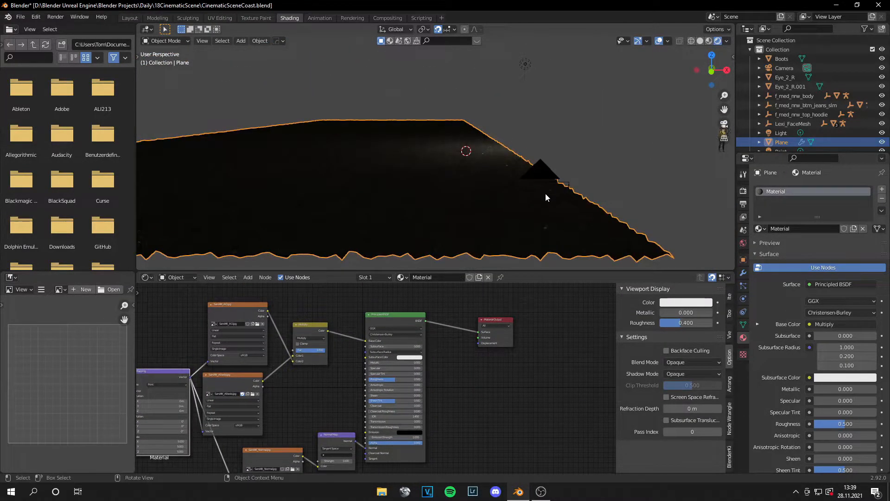
{"action": "key", "text": "KP_0"}
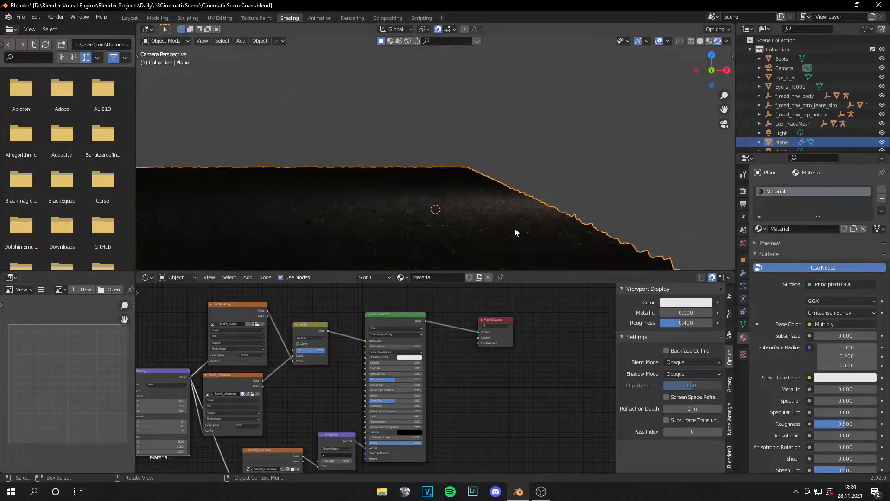
{"action": "scroll", "coordinate": [512, 218], "scroll_direction": "down", "scroll_amount": 2}
Step: Delete the point light above the sand plane and add a Sun light at the 3D cursor
{"action": "left_click", "coordinate": [508, 75]}
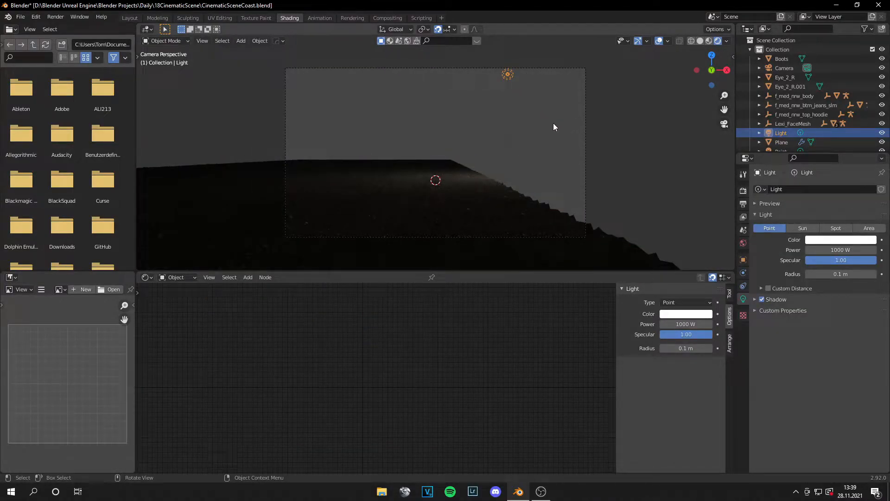
{"action": "key", "text": "Delete"}
{"action": "key", "text": "shift+a"}
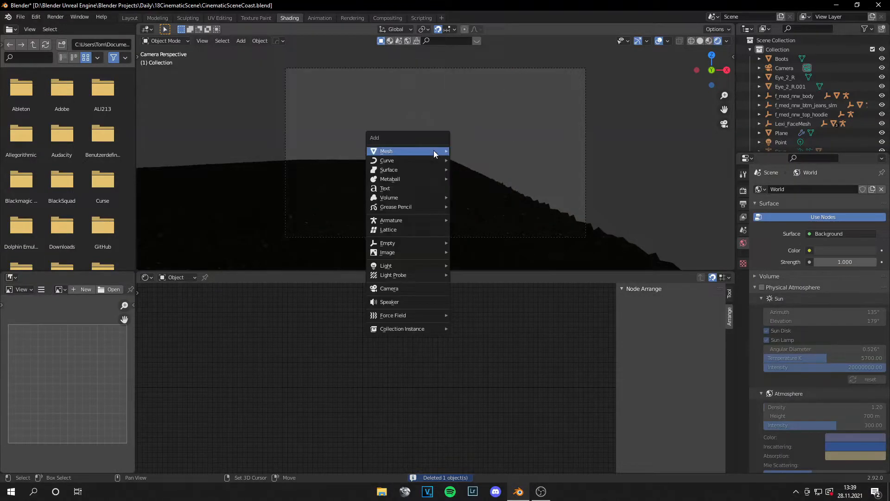
{"action": "mouse_move", "coordinate": [405, 266]}
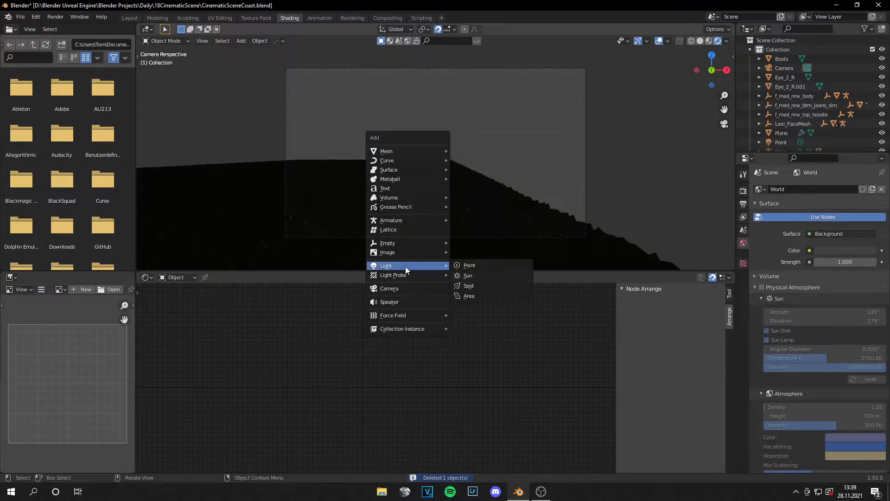
{"action": "left_click", "coordinate": [475, 274]}
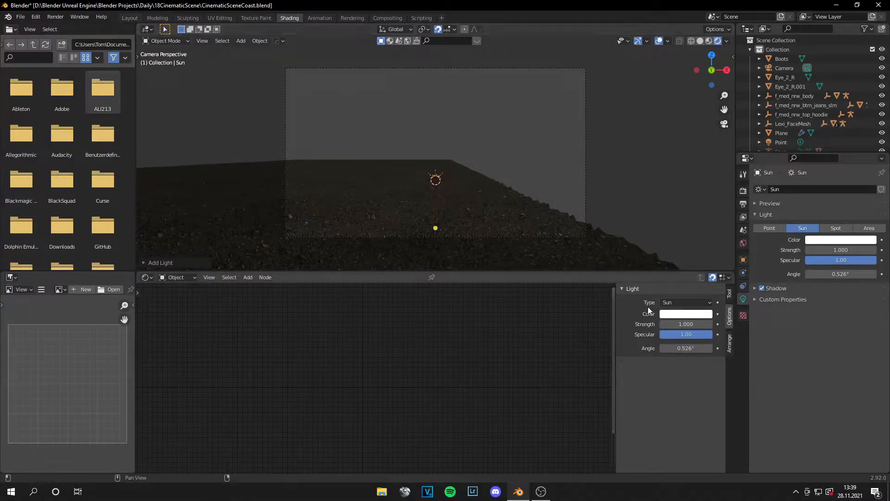
Step: In the Layout workspace, rotate the sun light 46° about Y and raise it to Z 2 m
{"action": "left_click", "coordinate": [130, 18]}
{"action": "left_click", "coordinate": [13, 109]}
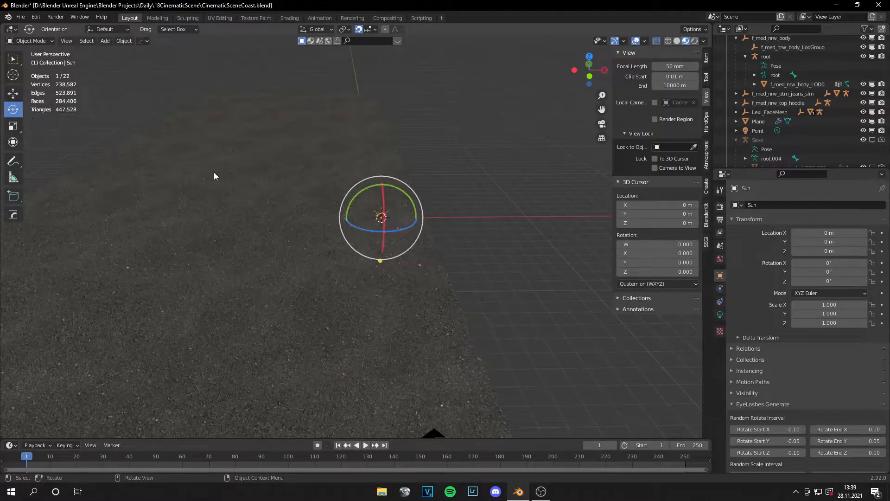
{"action": "left_click_drag", "start_coordinate": [363, 194], "coordinate": [382, 153]}
{"action": "left_click", "coordinate": [13, 93]}
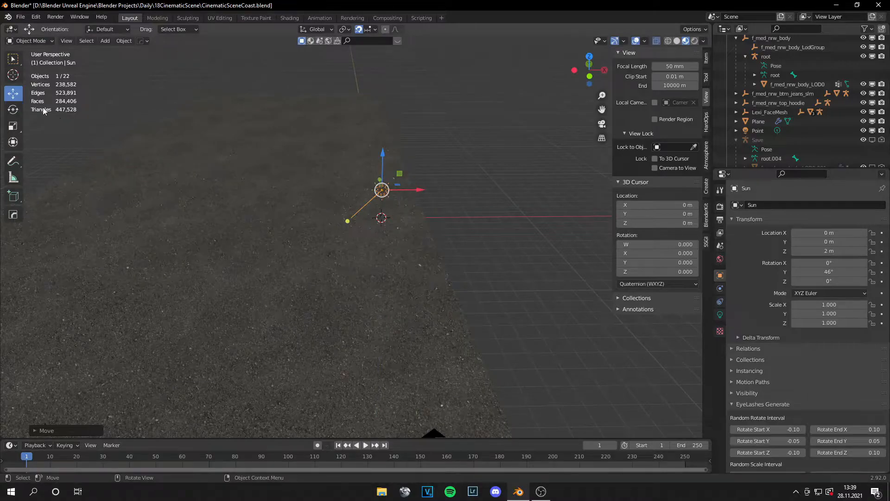
Step: Try a trackball rotation of the sun light, undo it, and save the scene
{"action": "left_click", "coordinate": [13, 109]}
{"action": "left_click_drag", "start_coordinate": [396, 162], "coordinate": [414, 193]}
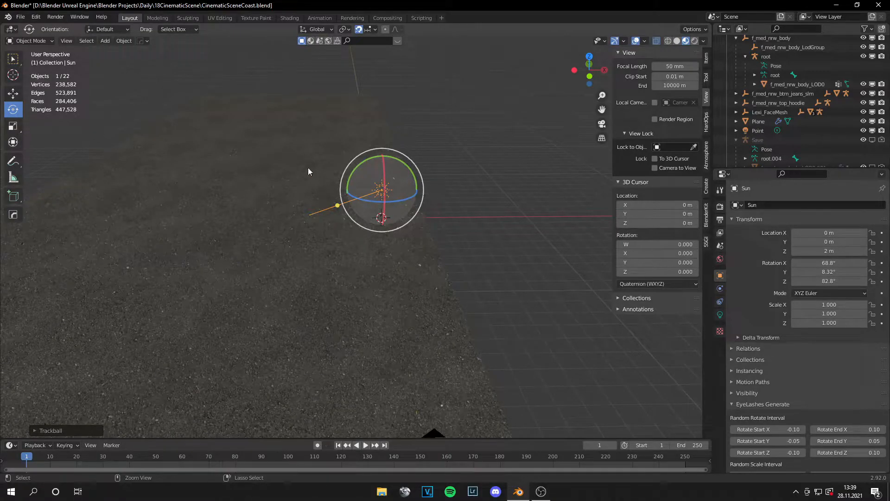
{"action": "key", "text": "ctrl+z"}
{"action": "left_click", "coordinate": [21, 17]}
{"action": "left_click", "coordinate": [28, 75]}
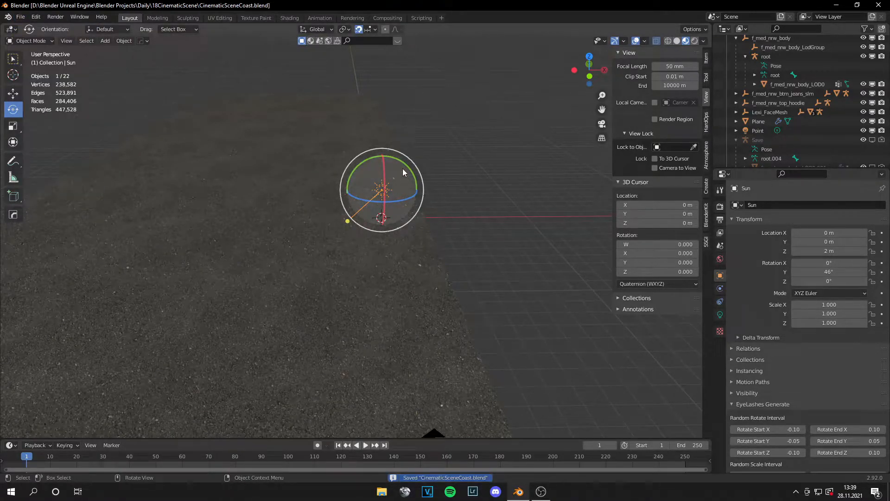
Step: Rotate the sun light to 72.5° about Y and check the lighting through the camera in rendered shading
{"action": "left_click_drag", "start_coordinate": [401, 162], "coordinate": [411, 175]}
{"action": "left_click", "coordinate": [470, 197]}
{"action": "key", "text": "KP_0"}
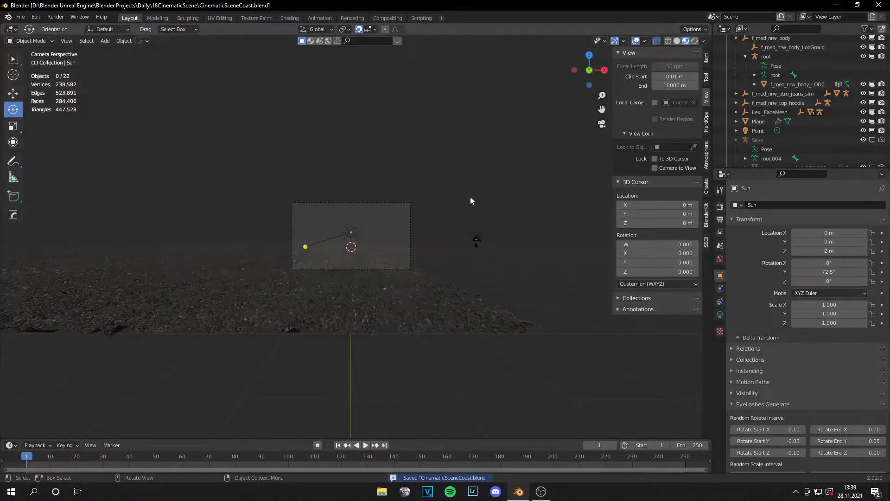
{"action": "left_click", "coordinate": [694, 42]}
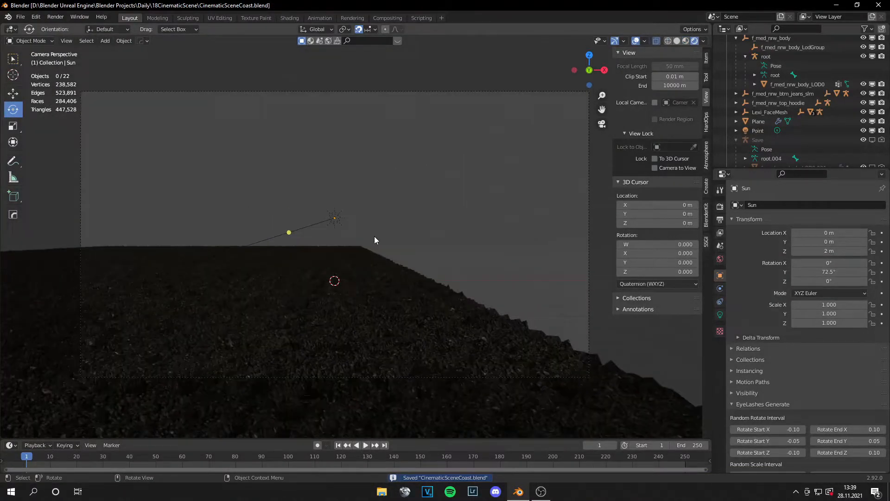
{"action": "scroll", "coordinate": [374, 235], "scroll_direction": "down", "scroll_amount": 2}
{"action": "mouse_move", "coordinate": [404, 227]}
{"action": "middle_mouse_down", "text": "shift"}
{"action": "mouse_move", "coordinate": [462, 252]}
{"action": "mouse_move", "coordinate": [424, 224]}
{"action": "middle_mouse_up", "text": "shift"}
{"action": "scroll", "coordinate": [460, 250], "scroll_direction": "up", "scroll_amount": 4}
{"action": "scroll", "coordinate": [458, 250], "scroll_direction": "down", "scroll_amount": 3}
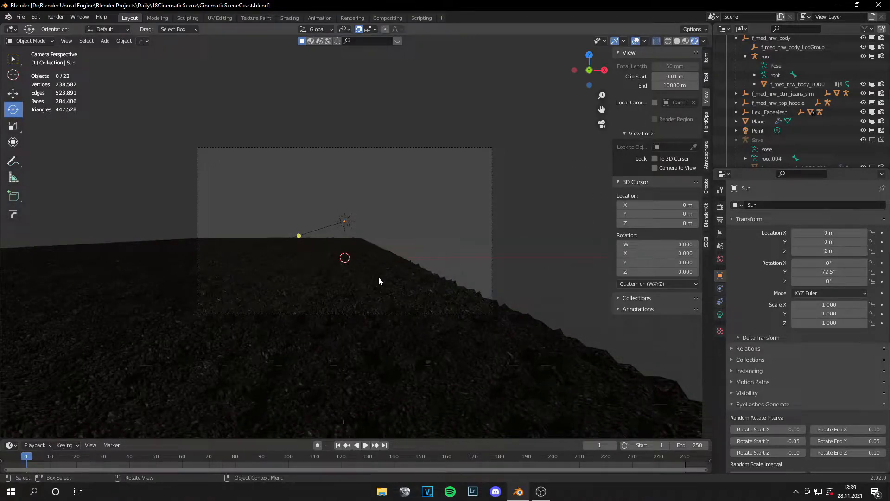
Step: Select the ground plane and turn off its Displace modifier's viewport display
{"action": "left_click", "coordinate": [377, 280]}
{"action": "scroll", "coordinate": [372, 294], "scroll_direction": "up", "scroll_amount": 4}
{"action": "scroll", "coordinate": [370, 298], "scroll_direction": "down", "scroll_amount": 1}
{"action": "middle_click_drag", "start_coordinate": [370, 301], "coordinate": [308, 225]}
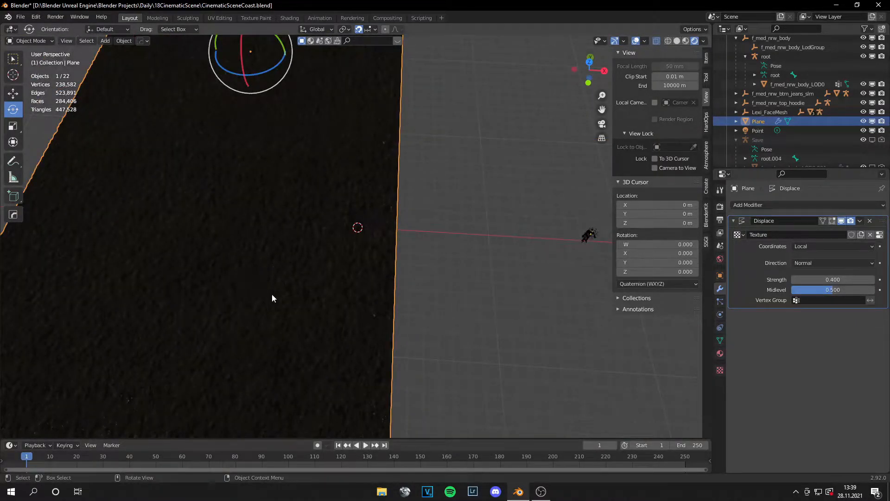
{"action": "left_click", "coordinate": [842, 221]}
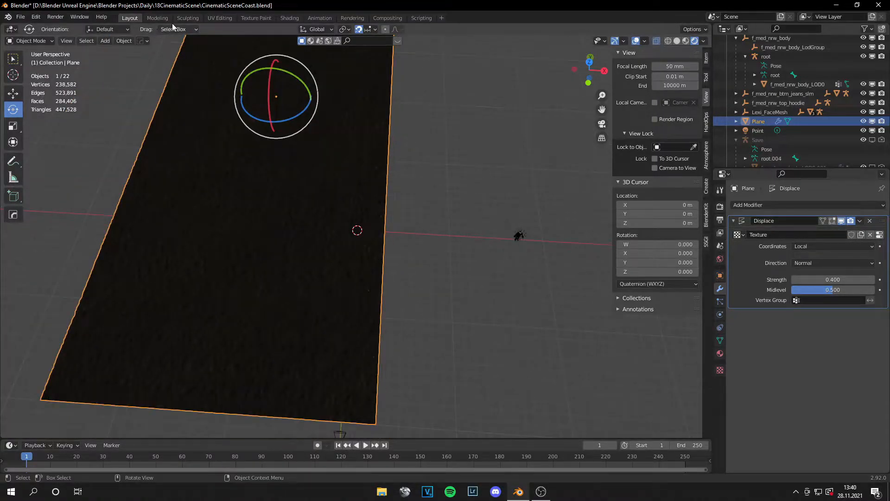
Step: Switch to the Sculpting workspace, frame the ground plane, and set the Elastic Deform brush radius to 186 px
{"action": "left_click", "coordinate": [188, 17]}
{"action": "scroll", "coordinate": [362, 209], "scroll_direction": "down", "scroll_amount": 10}
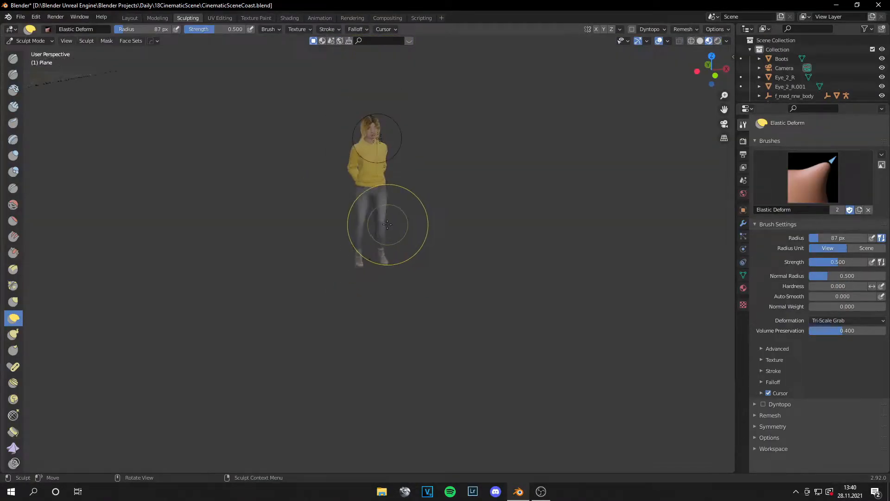
{"action": "middle_click_drag", "start_coordinate": [342, 214], "coordinate": [572, 179], "text": "shift"}
{"action": "middle_click_drag", "start_coordinate": [515, 187], "coordinate": [501, 191]}
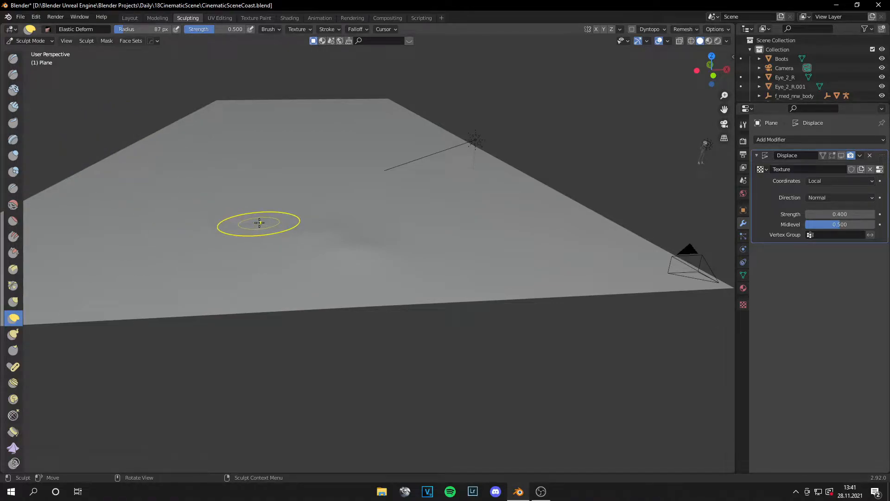
{"action": "key", "text": "f"}
{"action": "left_click", "coordinate": [398, 211]}
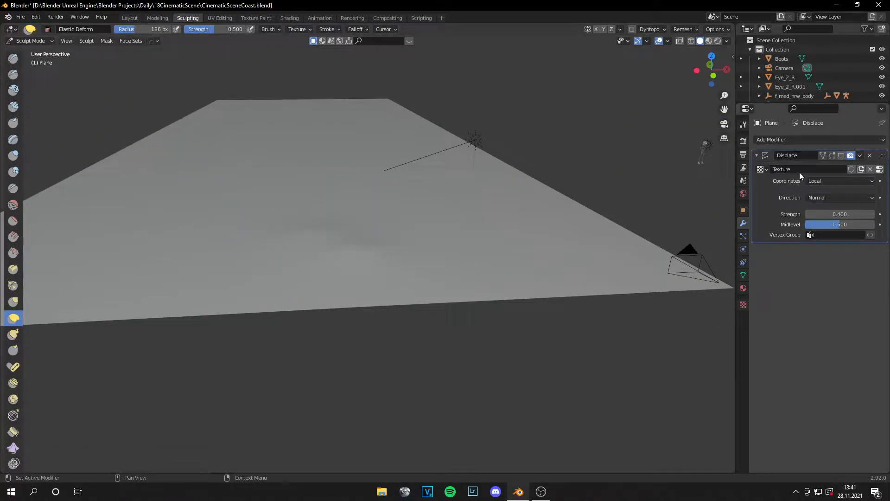
Step: Sculpt soft mounds and dips across the ground plane with Elastic Deform, briefly toggling the Displace modifier to preview the result
{"action": "mouse_move", "coordinate": [357, 190]}
{"action": "left_mouse_down"}
{"action": "mouse_move", "coordinate": [359, 175]}
{"action": "mouse_move", "coordinate": [280, 184]}
{"action": "mouse_move", "coordinate": [229, 211]}
{"action": "left_mouse_up"}
{"action": "left_click_drag", "start_coordinate": [228, 216], "coordinate": [343, 197]}
{"action": "mouse_move", "coordinate": [441, 199]}
{"action": "middle_mouse_down"}
{"action": "mouse_move", "coordinate": [437, 178]}
{"action": "mouse_move", "coordinate": [433, 211]}
{"action": "middle_mouse_up"}
{"action": "left_click", "coordinate": [842, 157]}
{"action": "left_click", "coordinate": [842, 157]}
{"action": "middle_click_drag", "start_coordinate": [595, 231], "coordinate": [552, 210]}
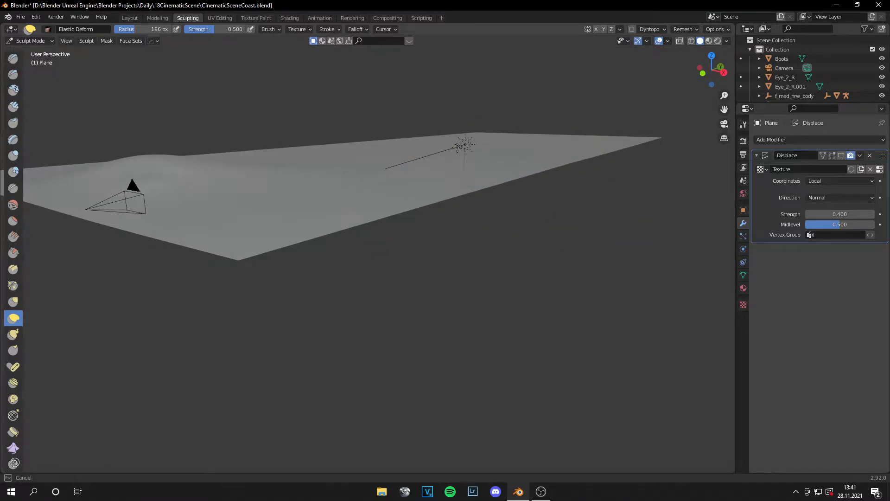
{"action": "middle_click_drag", "start_coordinate": [460, 167], "coordinate": [453, 172]}
{"action": "middle_click_drag", "start_coordinate": [294, 148], "coordinate": [219, 215]}
Step: Refine the ground's horizon and outer edge with Elastic Deform, checking the shape in the camera and right side views
{"action": "key", "text": "KP_0"}
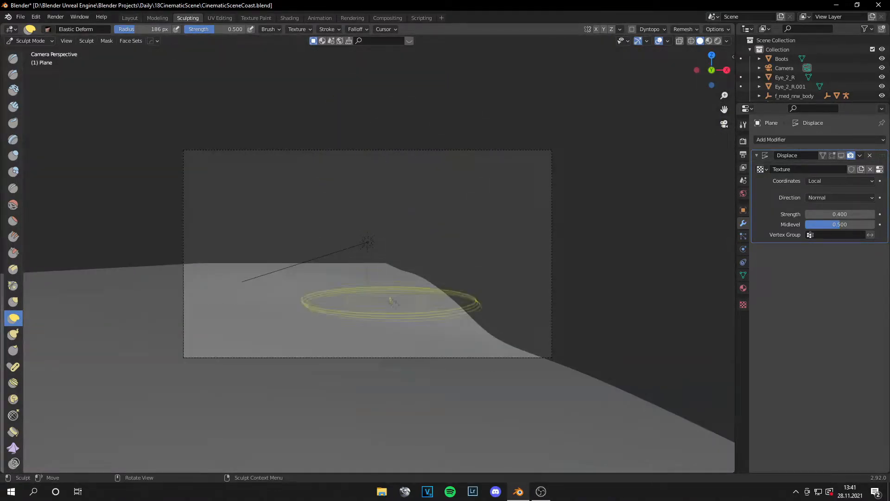
{"action": "left_click_drag", "start_coordinate": [280, 273], "coordinate": [281, 276]}
{"action": "mouse_move", "coordinate": [282, 275]}
{"action": "middle_mouse_down"}
{"action": "mouse_move", "coordinate": [347, 310]}
{"action": "mouse_move", "coordinate": [306, 279]}
{"action": "middle_mouse_up"}
{"action": "left_click_drag", "start_coordinate": [250, 263], "coordinate": [186, 251]}
{"action": "key", "text": "KP_0"}
{"action": "key", "text": "KP_0"}
{"action": "key", "text": "KP_0"}
{"action": "key", "text": "KP_0"}
{"action": "key", "text": "KP_3"}
{"action": "left_click_drag", "start_coordinate": [410, 266], "coordinate": [411, 261]}
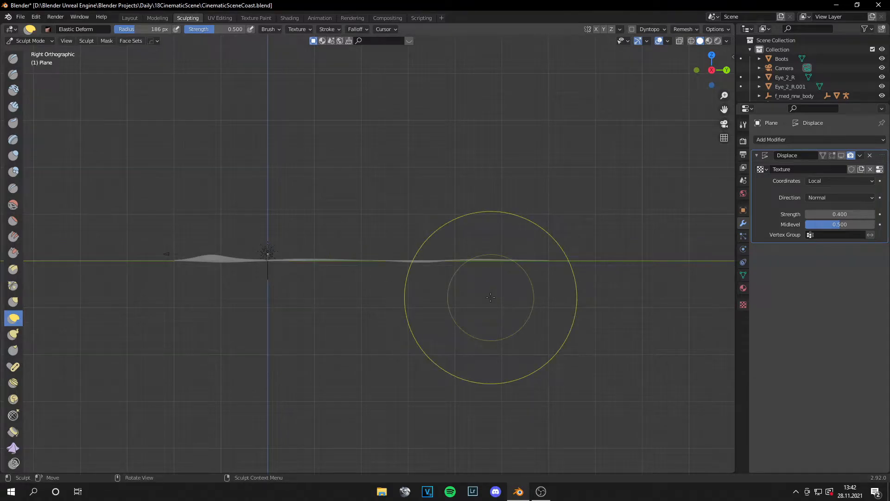
{"action": "key", "text": "KP_0"}
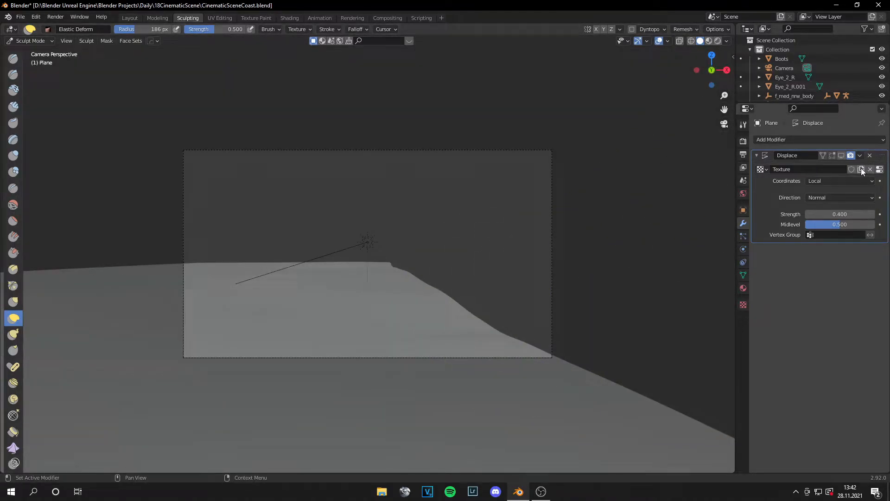
Step: Turn the Displace modifier's viewport display back on with strength 0.200 and save the file
{"action": "left_click", "coordinate": [850, 156]}
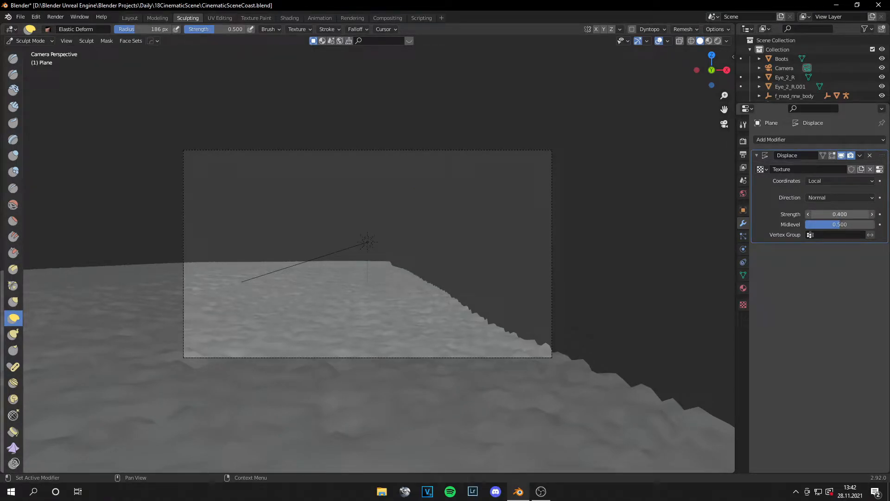
{"action": "left_click_drag", "start_coordinate": [840, 214], "coordinate": [830, 214]}
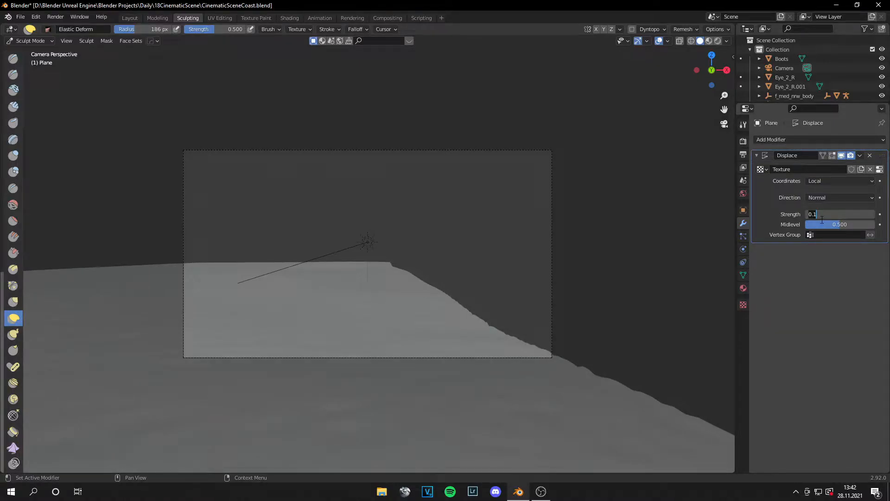
{"action": "key", "text": "Return"}
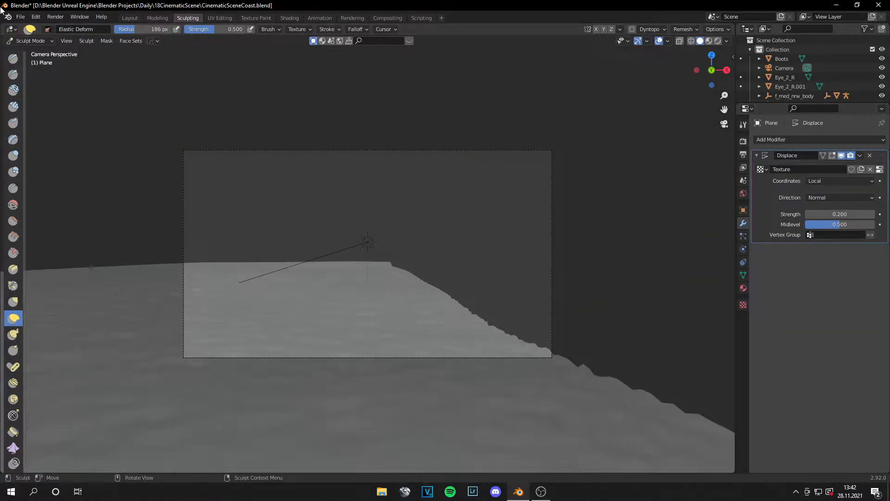
{"action": "left_click", "coordinate": [20, 17]}
{"action": "left_click", "coordinate": [28, 78]}
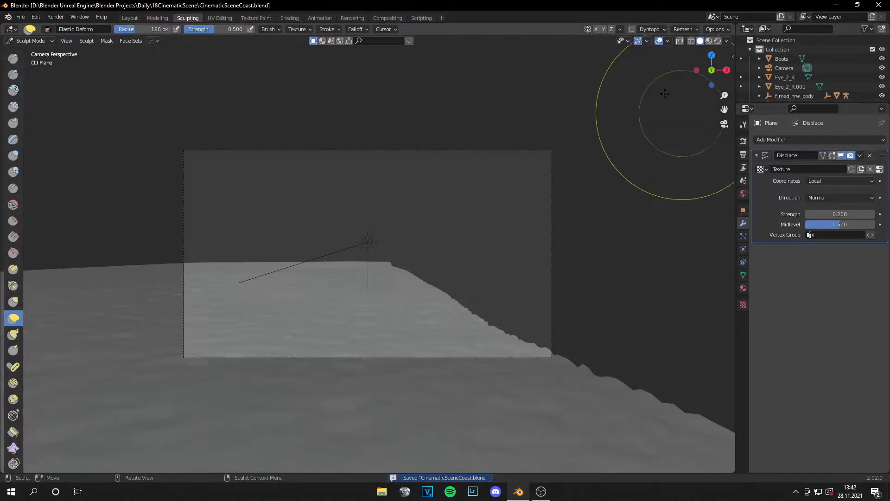
Step: Check the sculpted sand in Material Preview and through the Layout workspace's camera view, and save the scene
{"action": "left_click", "coordinate": [709, 41]}
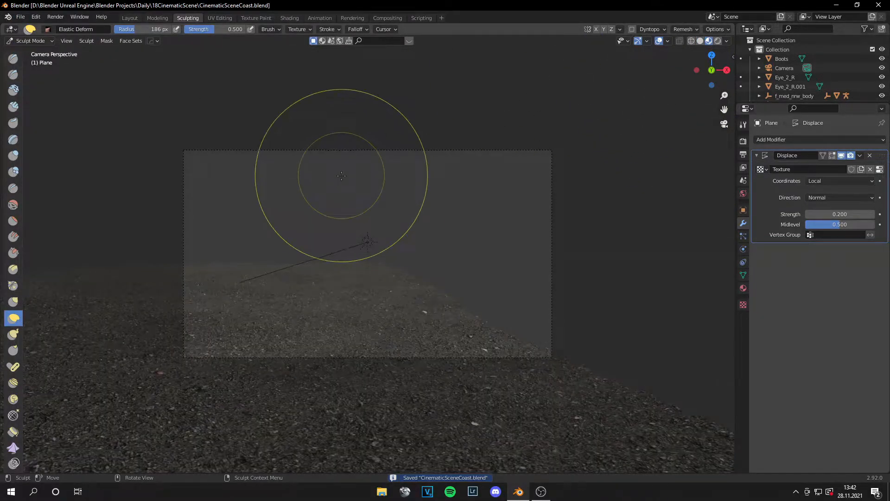
{"action": "left_click", "coordinate": [124, 18]}
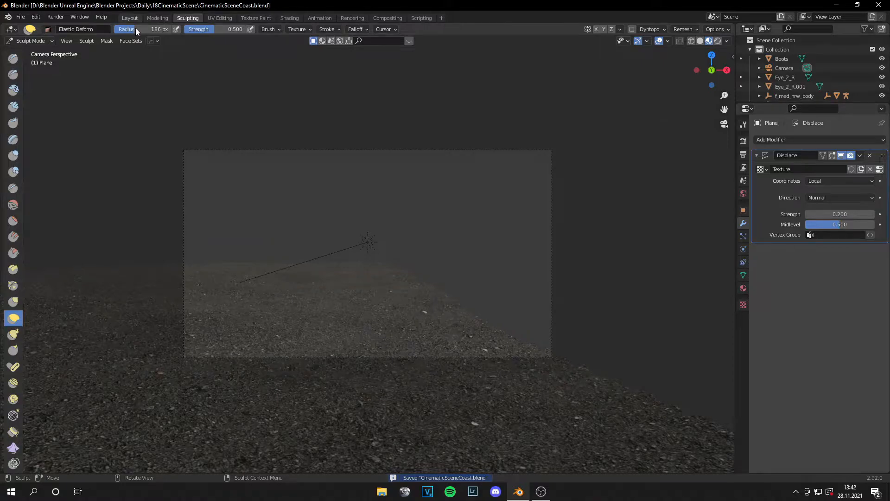
{"action": "key", "text": "KP_0"}
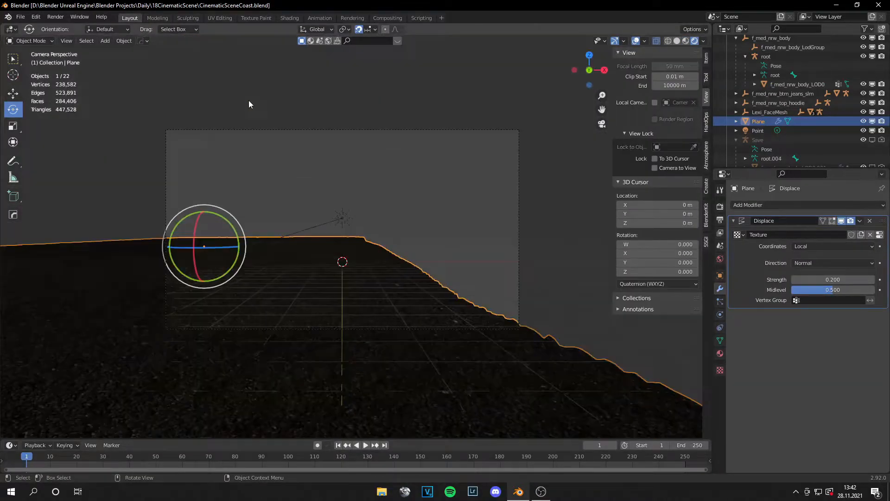
{"action": "left_click", "coordinate": [20, 17]}
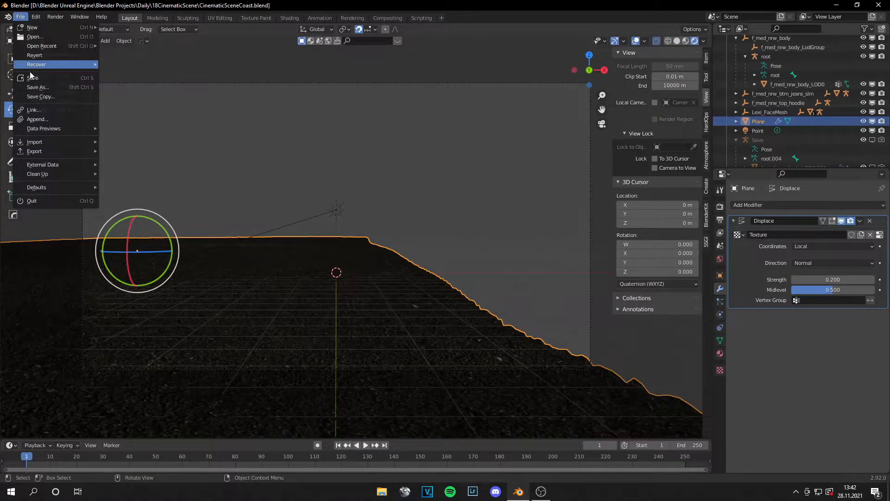
{"action": "left_click", "coordinate": [425, 143]}
Step: Add a new mesh plane at the 3D cursor on the world origin to serve as the water surface
{"action": "middle_click_drag", "start_coordinate": [435, 140], "coordinate": [390, 230]}
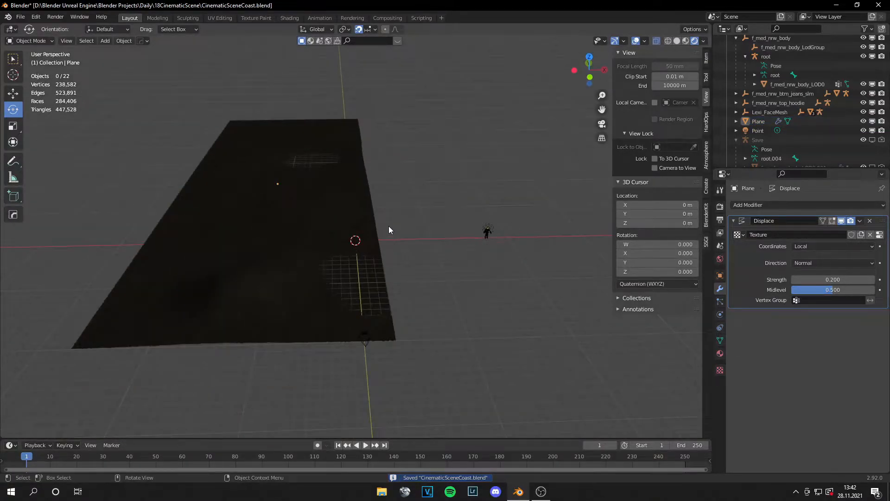
{"action": "key", "text": "shift+s"}
{"action": "left_click", "coordinate": [343, 110]}
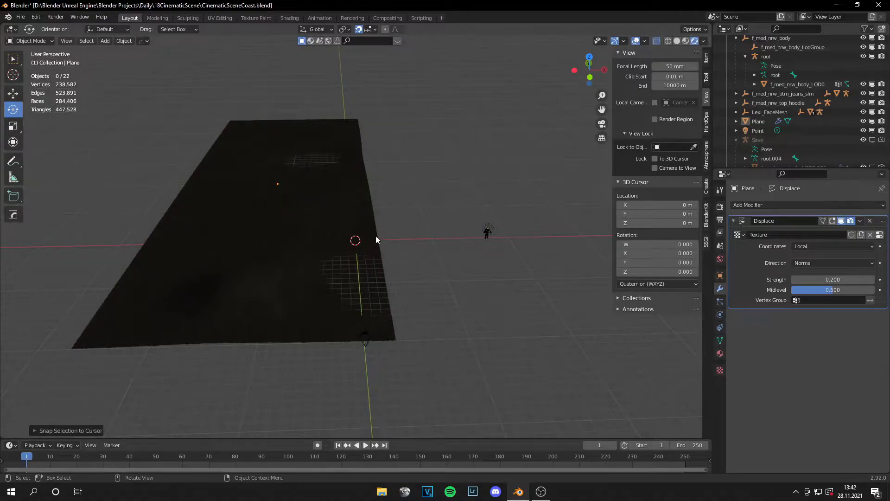
{"action": "left_click", "coordinate": [12, 58]}
{"action": "key", "text": "shift+a"}
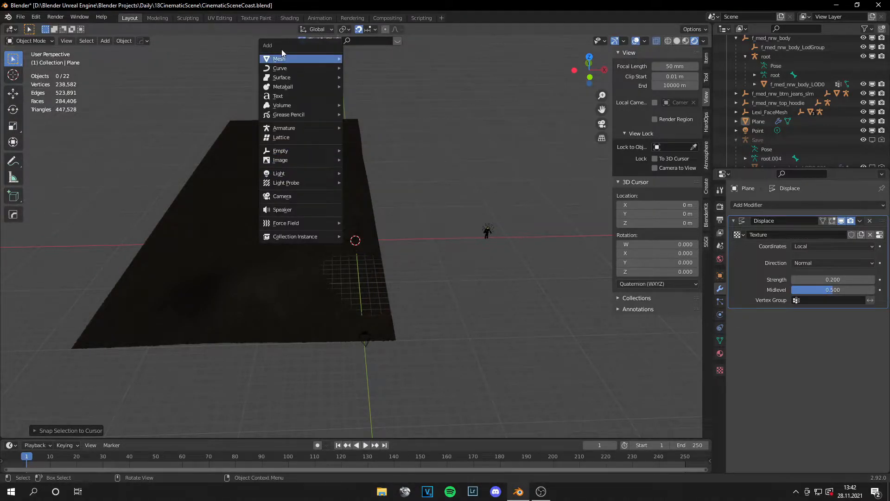
{"action": "mouse_move", "coordinate": [320, 59]}
{"action": "left_click", "coordinate": [386, 58]}
{"action": "scroll", "coordinate": [402, 199], "scroll_direction": "down", "scroll_amount": 3}
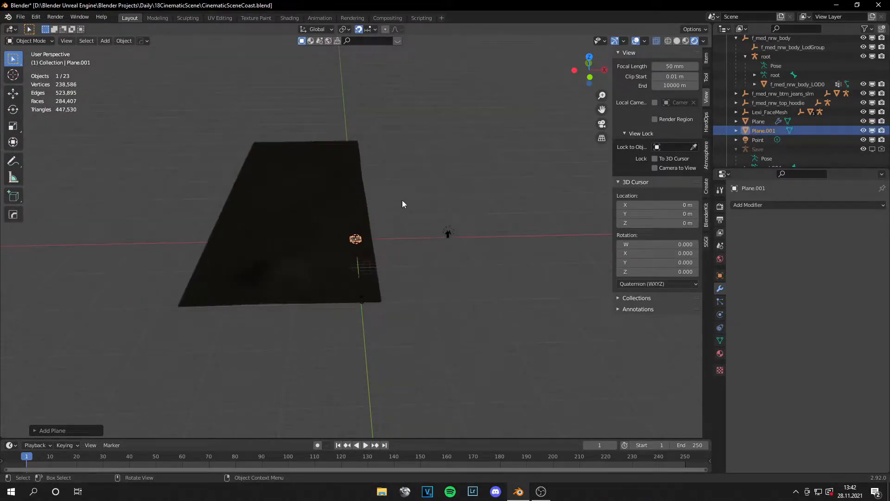
Step: Scale the new plane by 20 and move it about 13 m along X so it overlaps the sand's outer edge
{"action": "key", "text": "KP_7"}
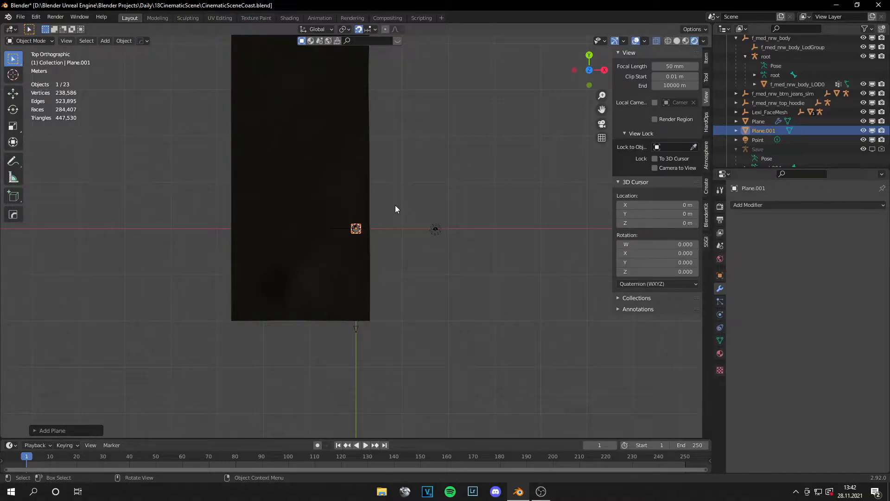
{"action": "key", "text": "s"}
{"action": "type", "text": "20"}
{"action": "key", "text": "Return"}
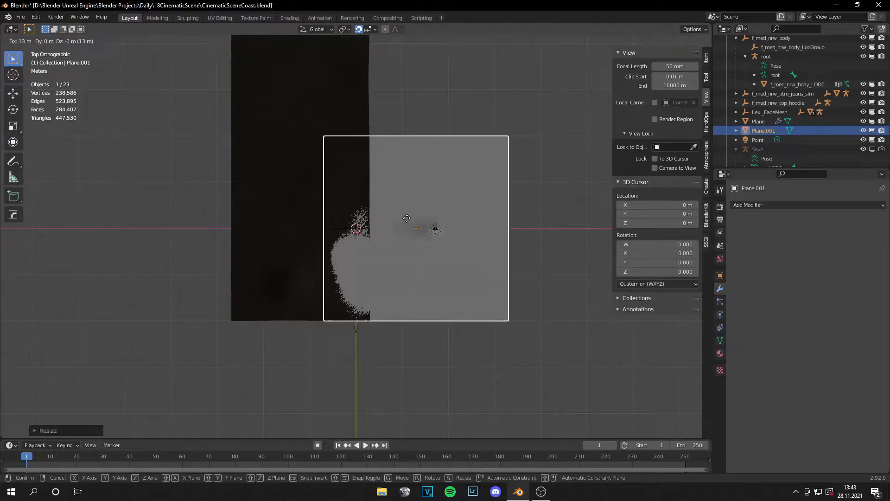
{"action": "left_click", "coordinate": [406, 223]}
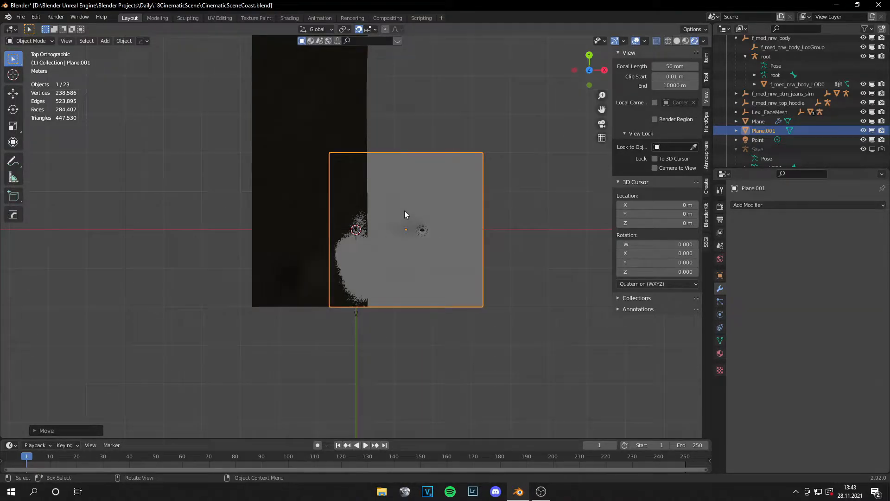
{"action": "scroll", "coordinate": [404, 204], "scroll_direction": "down", "scroll_amount": 6}
{"action": "scroll", "coordinate": [409, 223], "scroll_direction": "up", "scroll_amount": 3}
Step: Extend the water plane's far edge along Y to the far end of the sand ground, checking it in the camera view
{"action": "key", "text": "Tab"}
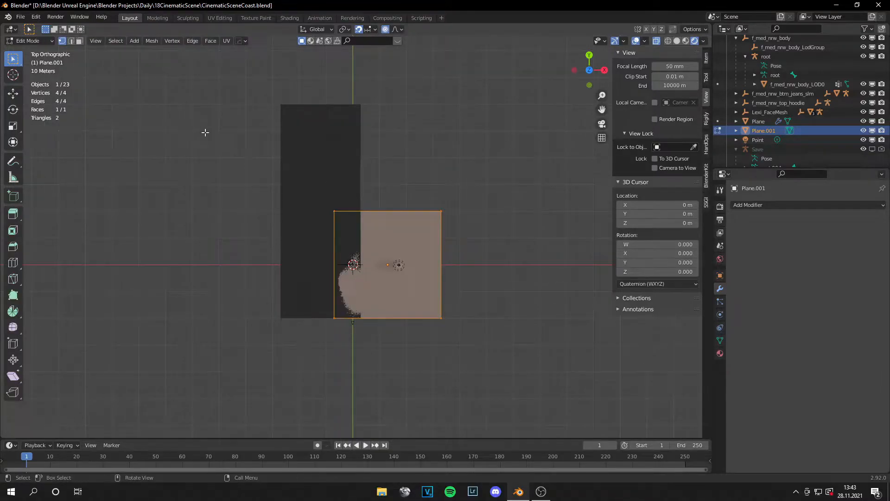
{"action": "left_click_drag", "start_coordinate": [308, 188], "coordinate": [459, 232]}
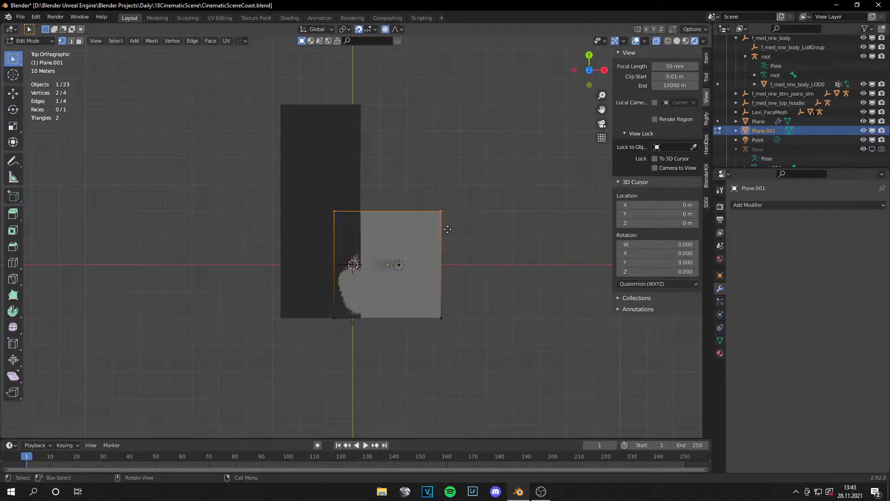
{"action": "key", "text": "g"}
{"action": "left_click", "coordinate": [420, 198]}
{"action": "middle_click_drag", "start_coordinate": [422, 316], "coordinate": [413, 229]}
{"action": "key", "text": "KP_0"}
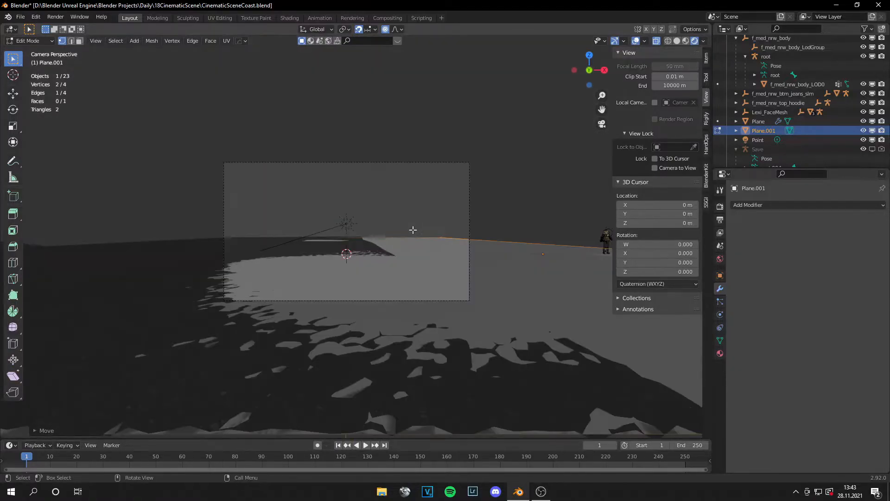
{"action": "scroll", "coordinate": [409, 228], "scroll_direction": "up", "scroll_amount": 1}
{"action": "scroll", "coordinate": [409, 228], "scroll_direction": "down", "scroll_amount": 4}
{"action": "scroll", "coordinate": [407, 229], "scroll_direction": "up", "scroll_amount": 3}
{"action": "scroll", "coordinate": [394, 239], "scroll_direction": "down", "scroll_amount": 2}
{"action": "middle_click_drag", "start_coordinate": [395, 218], "coordinate": [377, 253]}
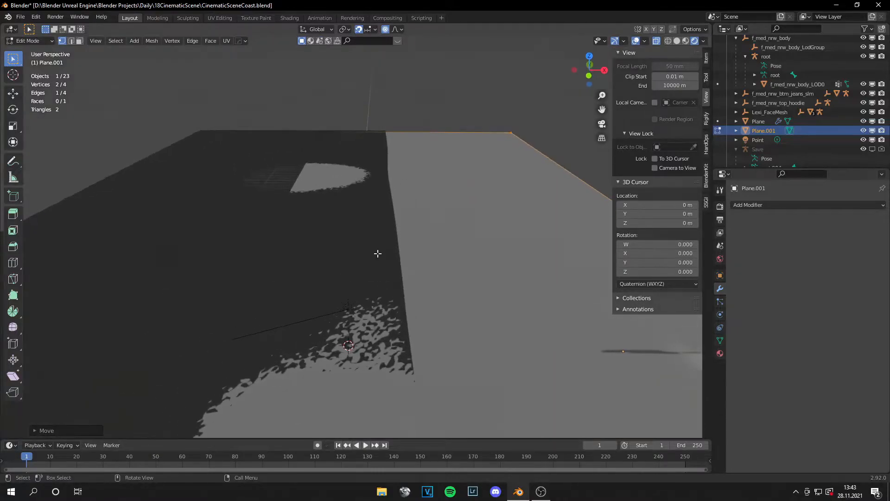
{"action": "key", "text": "Tab"}
Step: Open the sand ground for sculpting with the Displace modifier's viewport display off and Solid shading on
{"action": "left_click", "coordinate": [266, 215]}
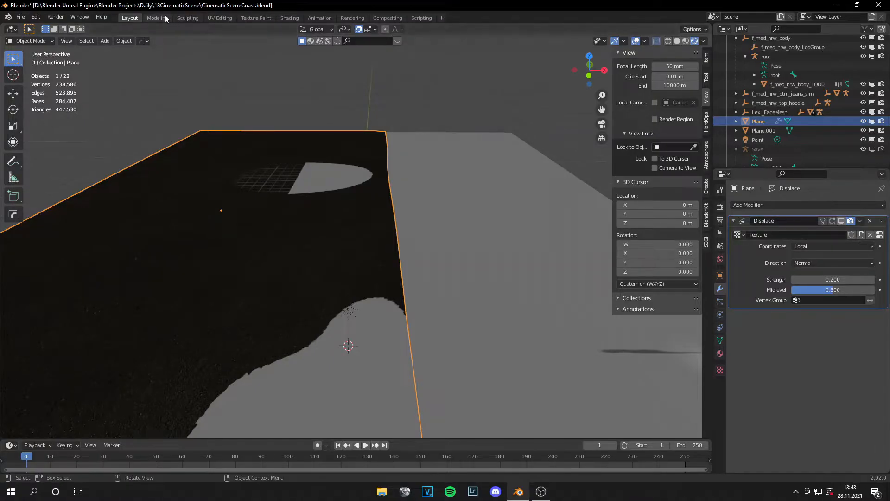
{"action": "left_click", "coordinate": [190, 18]}
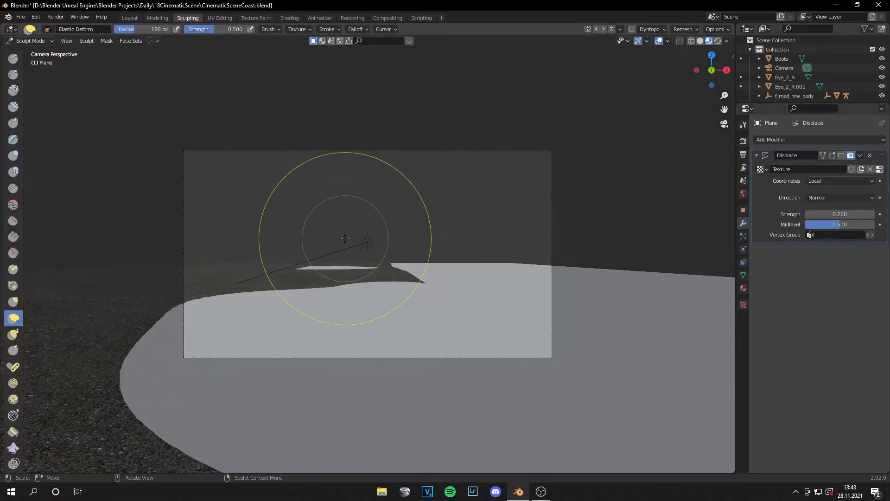
{"action": "mouse_move", "coordinate": [389, 202]}
{"action": "middle_mouse_down"}
{"action": "mouse_move", "coordinate": [307, 233]}
{"action": "mouse_move", "coordinate": [348, 218]}
{"action": "mouse_move", "coordinate": [301, 282]}
{"action": "mouse_move", "coordinate": [332, 282]}
{"action": "middle_mouse_up"}
{"action": "mouse_move", "coordinate": [254, 296]}
{"action": "left_mouse_down"}
{"action": "mouse_move", "coordinate": [254, 272]}
{"action": "mouse_move", "coordinate": [268, 273]}
{"action": "mouse_move", "coordinate": [244, 253]}
{"action": "left_mouse_up"}
{"action": "left_click", "coordinate": [700, 41]}
{"action": "middle_click_drag", "start_coordinate": [276, 251], "coordinate": [211, 269]}
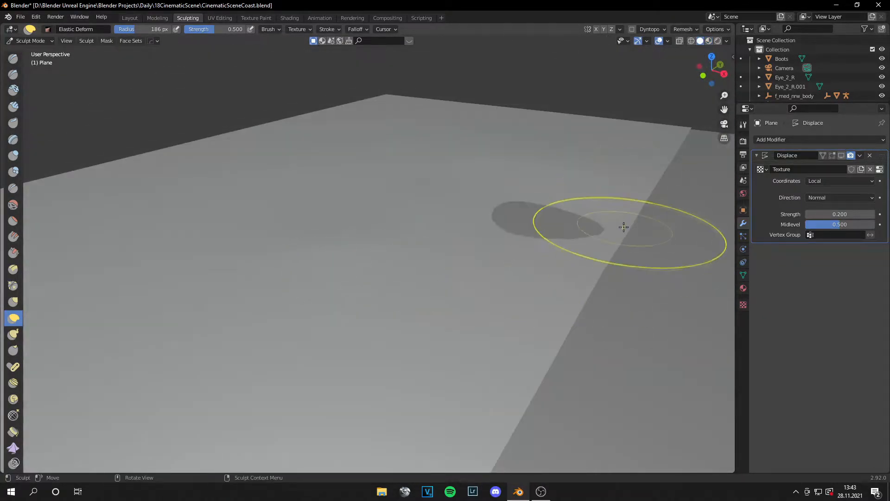
Step: Reduce the Elastic Deform brush radius to 78 px and push the sand's edge along the water into irregular curves
{"action": "middle_click_drag", "start_coordinate": [624, 226], "coordinate": [329, 268], "text": "shift"}
{"action": "scroll", "coordinate": [329, 268], "scroll_direction": "up", "scroll_amount": 2}
{"action": "left_click_drag", "start_coordinate": [328, 269], "coordinate": [222, 248]}
{"action": "key", "text": "f"}
{"action": "left_click", "coordinate": [269, 341]}
{"action": "left_click_drag", "start_coordinate": [207, 348], "coordinate": [173, 345]}
{"action": "mouse_move", "coordinate": [174, 246]}
{"action": "left_mouse_down"}
{"action": "mouse_move", "coordinate": [227, 228]}
{"action": "mouse_move", "coordinate": [259, 237]}
{"action": "left_mouse_up"}
{"action": "left_click_drag", "start_coordinate": [401, 235], "coordinate": [438, 200]}
{"action": "left_click_drag", "start_coordinate": [393, 262], "coordinate": [402, 222]}
{"action": "scroll", "coordinate": [455, 252], "scroll_direction": "down", "scroll_amount": 3}
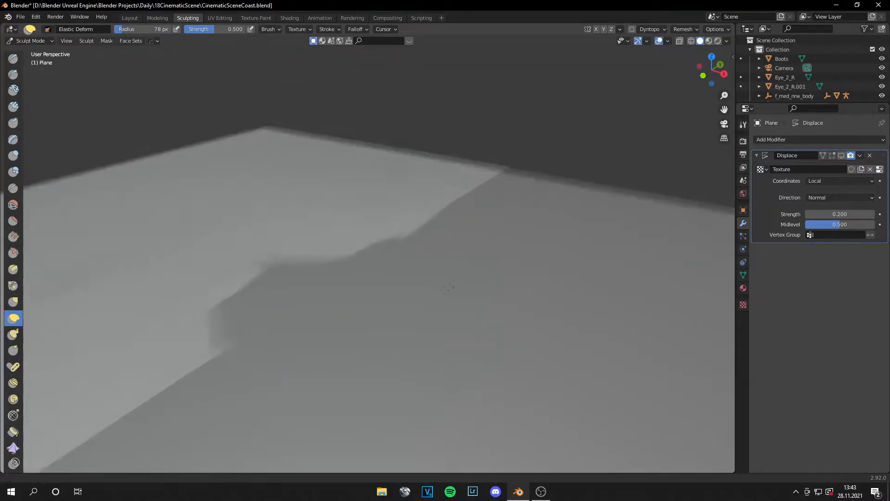
Step: Shape the far stretch of the shoreline into wavy bays with Elastic Deform strokes
{"action": "middle_click_drag", "start_coordinate": [463, 213], "coordinate": [393, 252], "text": "shift"}
{"action": "scroll", "coordinate": [393, 253], "scroll_direction": "up", "scroll_amount": 3}
{"action": "mouse_move", "coordinate": [393, 253]}
{"action": "left_mouse_down"}
{"action": "mouse_move", "coordinate": [373, 241]}
{"action": "mouse_move", "coordinate": [392, 211]}
{"action": "left_mouse_up"}
{"action": "left_click_drag", "start_coordinate": [460, 191], "coordinate": [448, 187]}
{"action": "mouse_move", "coordinate": [269, 315]}
{"action": "left_mouse_down"}
{"action": "mouse_move", "coordinate": [267, 298]}
{"action": "mouse_move", "coordinate": [303, 272]}
{"action": "left_mouse_up"}
{"action": "left_click_drag", "start_coordinate": [362, 262], "coordinate": [346, 259]}
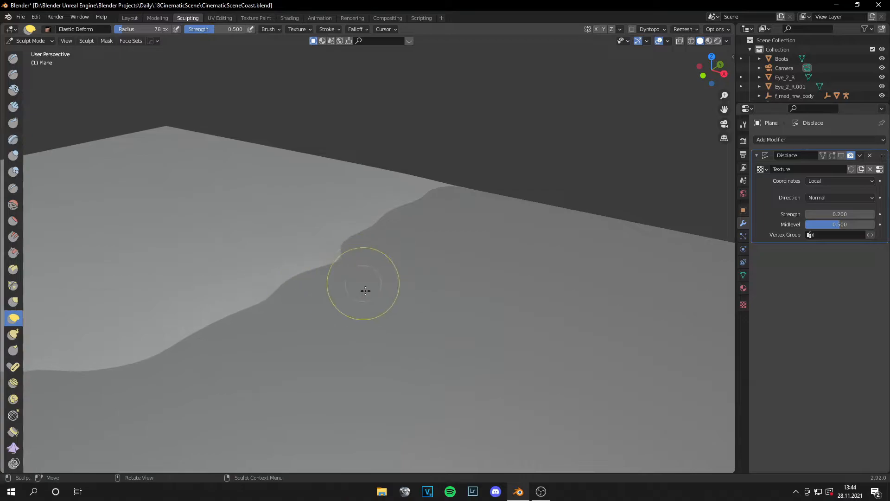
Step: Sculpt the straight middle stretch of the shoreline into natural curves with Elastic Deform and check the whole coast
{"action": "scroll", "coordinate": [362, 288], "scroll_direction": "down", "scroll_amount": 3}
{"action": "scroll", "coordinate": [298, 397], "scroll_direction": "down", "scroll_amount": 3}
{"action": "middle_click_drag", "start_coordinate": [295, 401], "coordinate": [486, 276], "text": "shift"}
{"action": "scroll", "coordinate": [487, 276], "scroll_direction": "up", "scroll_amount": 2}
{"action": "scroll", "coordinate": [359, 304], "scroll_direction": "up", "scroll_amount": 3}
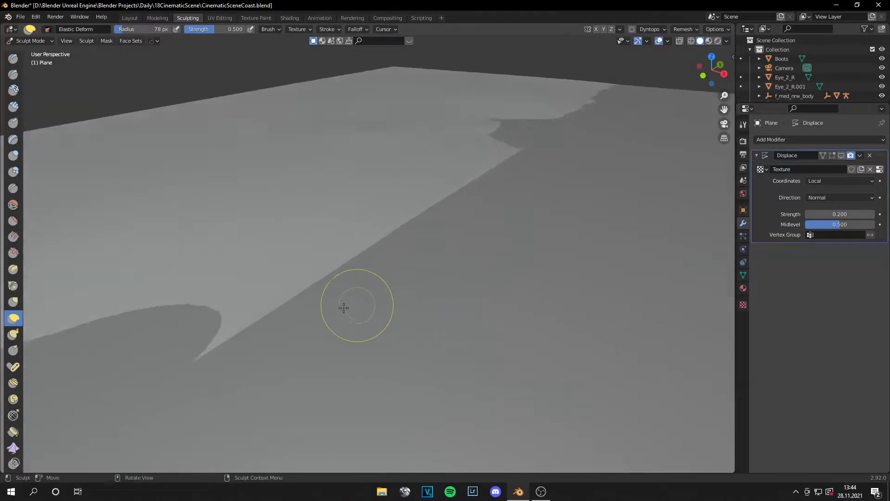
{"action": "left_click_drag", "start_coordinate": [231, 328], "coordinate": [226, 307]}
{"action": "mouse_move", "coordinate": [299, 285]}
{"action": "left_mouse_down"}
{"action": "mouse_move", "coordinate": [289, 268]}
{"action": "mouse_move", "coordinate": [368, 235]}
{"action": "left_mouse_up"}
{"action": "mouse_move", "coordinate": [409, 233]}
{"action": "left_mouse_down"}
{"action": "mouse_move", "coordinate": [399, 215]}
{"action": "mouse_move", "coordinate": [430, 193]}
{"action": "left_mouse_up"}
{"action": "mouse_move", "coordinate": [489, 189]}
{"action": "left_mouse_down"}
{"action": "mouse_move", "coordinate": [481, 170]}
{"action": "mouse_move", "coordinate": [506, 143]}
{"action": "left_mouse_up"}
{"action": "scroll", "coordinate": [510, 200], "scroll_direction": "down", "scroll_amount": 6}
{"action": "middle_click_drag", "start_coordinate": [357, 345], "coordinate": [386, 340]}
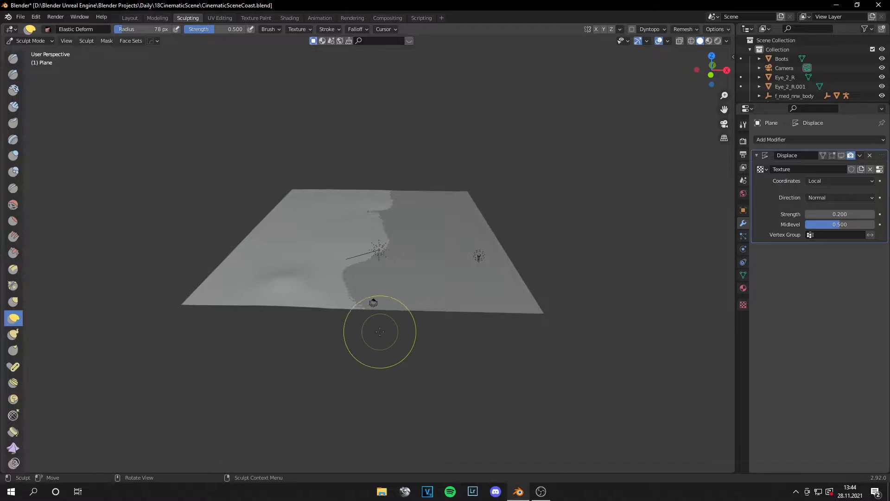
{"action": "key", "text": "KP_0"}
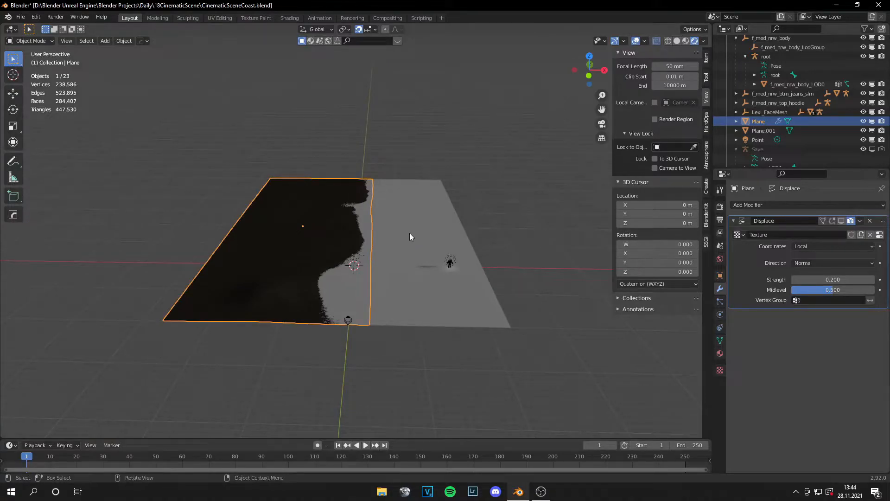
Step: Select the sand ground and water plane together and move them along positive X in the camera view to reframe the shoreline
{"action": "left_click", "coordinate": [391, 241]}
{"action": "left_click", "coordinate": [313, 230], "text": "shift"}
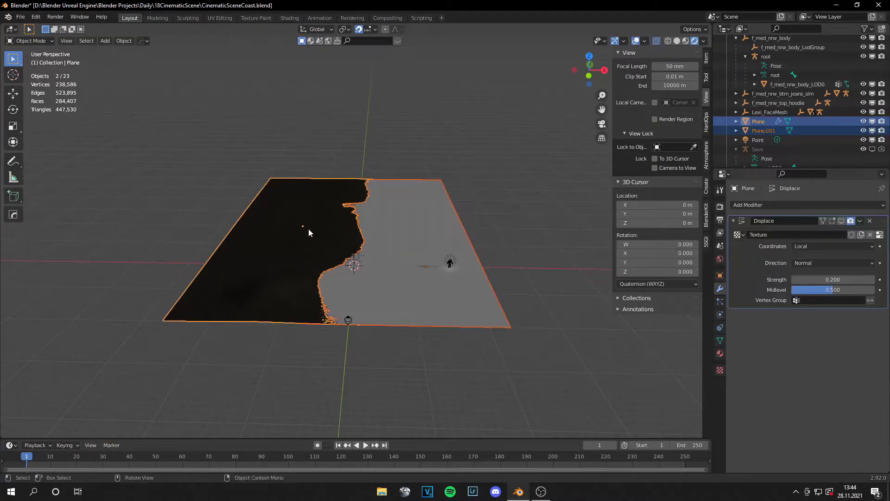
{"action": "key", "text": "KP_0"}
{"action": "left_click", "coordinate": [13, 93]}
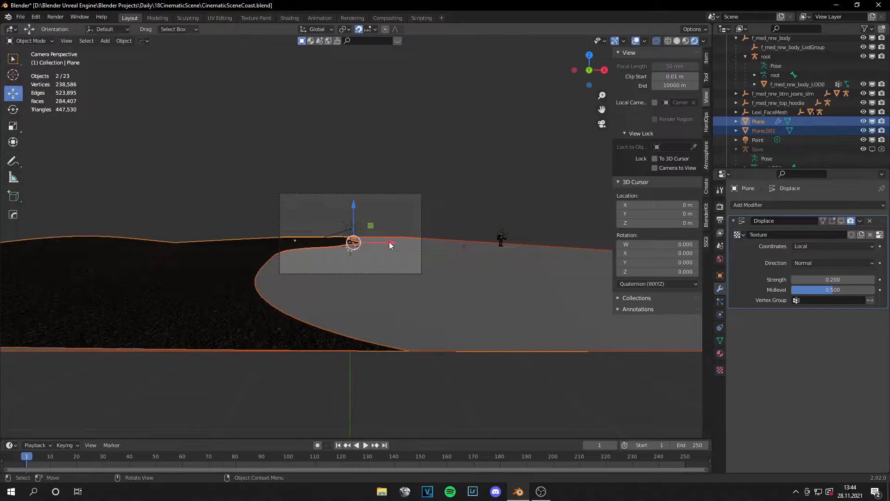
{"action": "left_click_drag", "start_coordinate": [389, 241], "coordinate": [423, 199]}
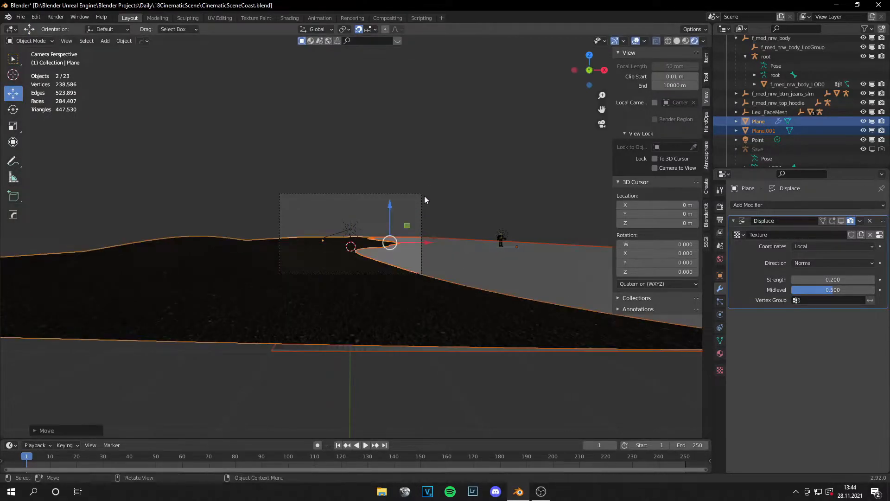
{"action": "left_click", "coordinate": [431, 184]}
Step: Turn the sand ground's Displace modifier back on in the viewport and save the file
{"action": "scroll", "coordinate": [431, 184], "scroll_direction": "up", "scroll_amount": 6}
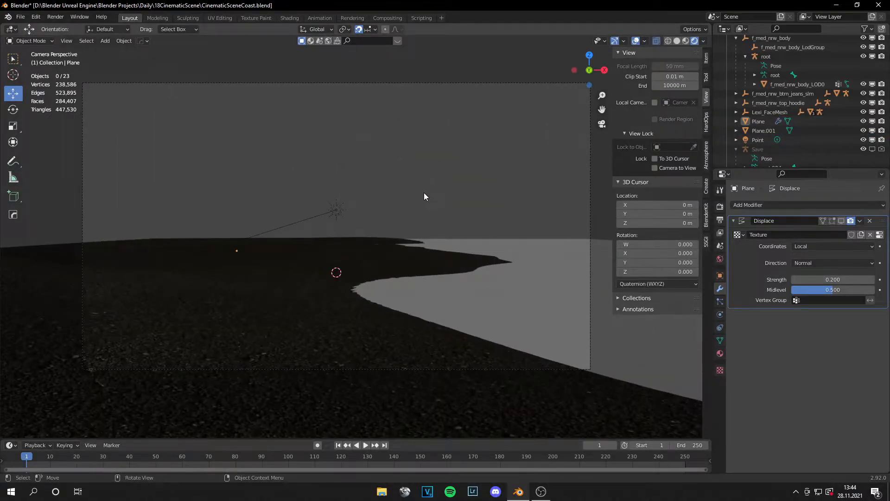
{"action": "scroll", "coordinate": [424, 193], "scroll_direction": "down", "scroll_amount": 5}
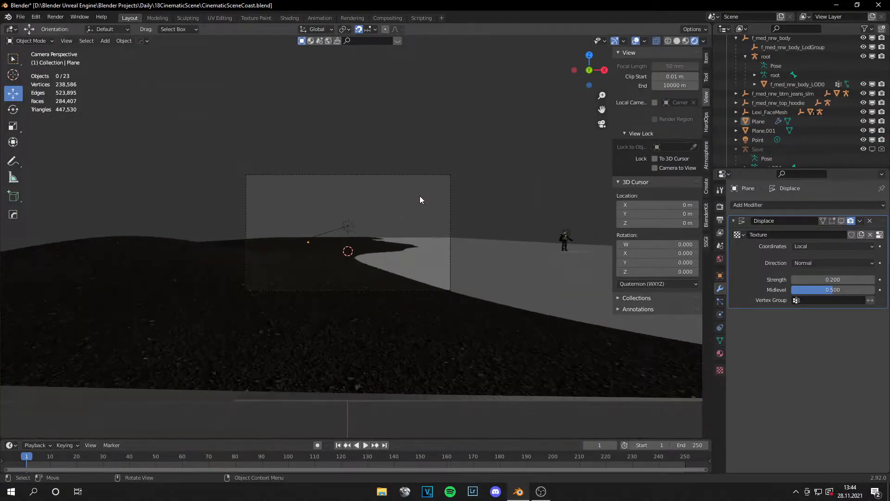
{"action": "scroll", "coordinate": [405, 204], "scroll_direction": "up", "scroll_amount": 3}
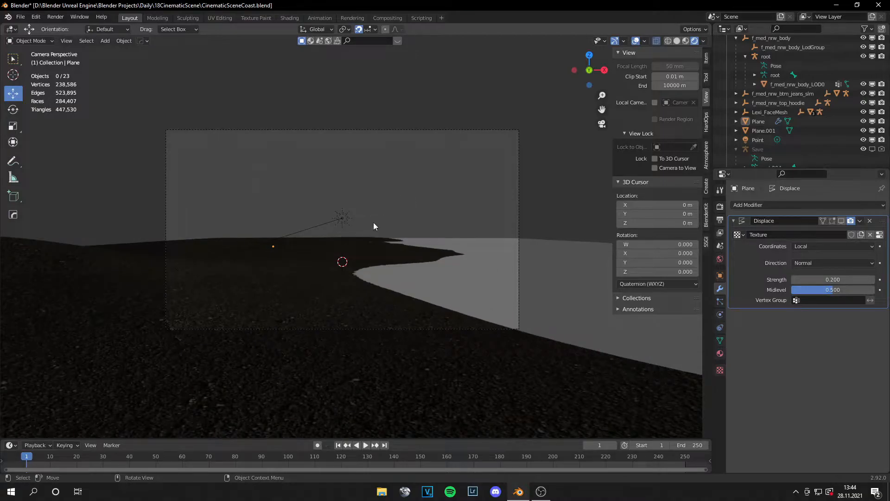
{"action": "left_click", "coordinate": [374, 246]}
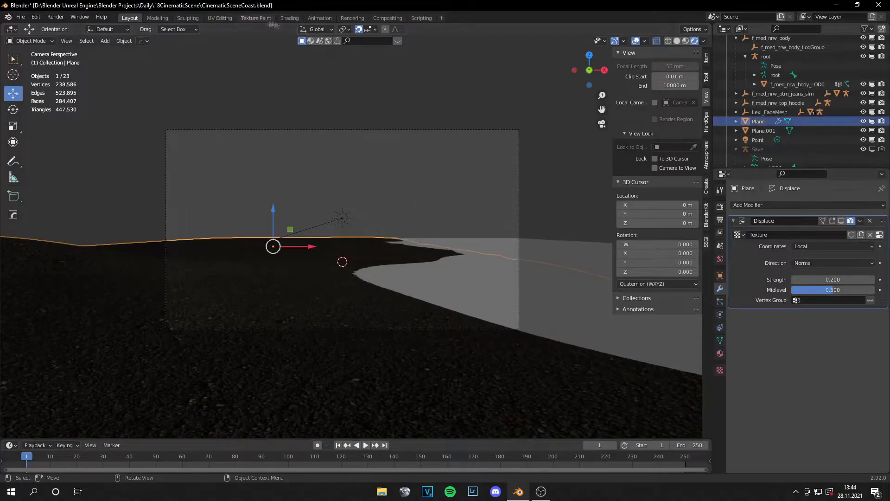
{"action": "left_click", "coordinate": [188, 18]}
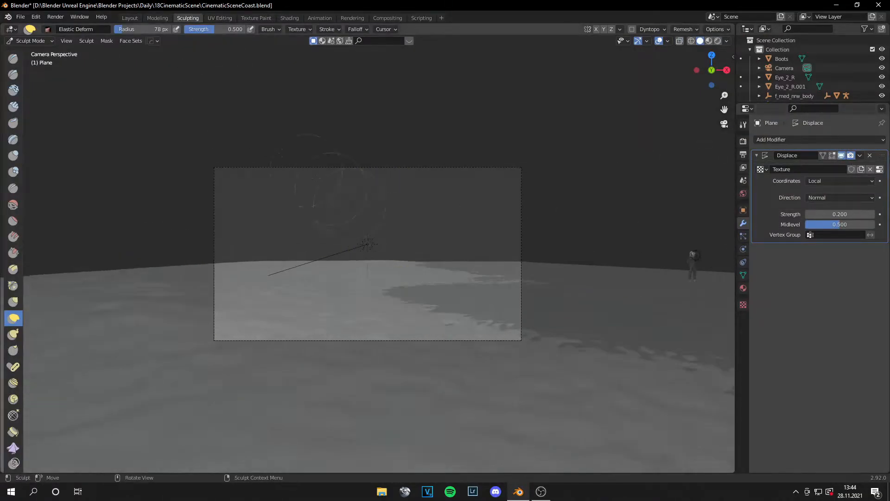
{"action": "left_click", "coordinate": [130, 18]}
{"action": "key", "text": "ctrl+s"}
Step: Open the water plane for sculpting, switch the sculpting target to the sand ground and show its modifiers
{"action": "middle_click_drag", "start_coordinate": [496, 211], "coordinate": [429, 223]}
{"action": "left_click", "coordinate": [469, 228]}
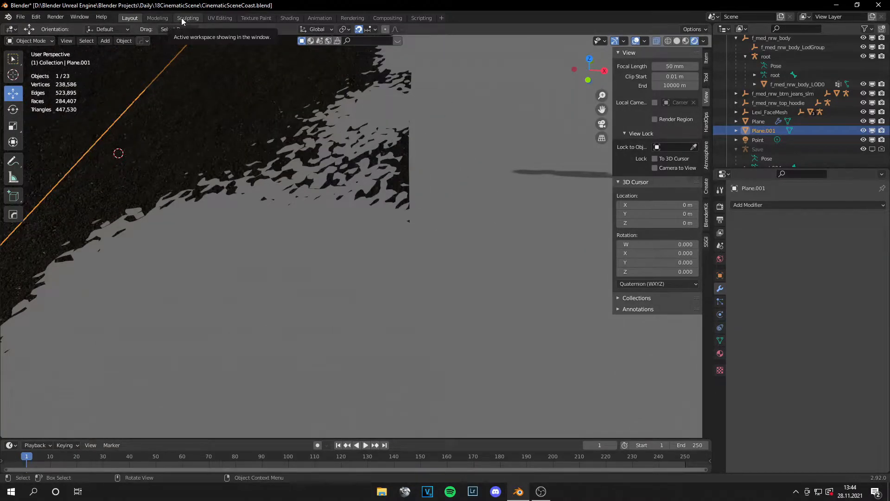
{"action": "left_click", "coordinate": [181, 18]}
{"action": "left_click", "coordinate": [744, 236]}
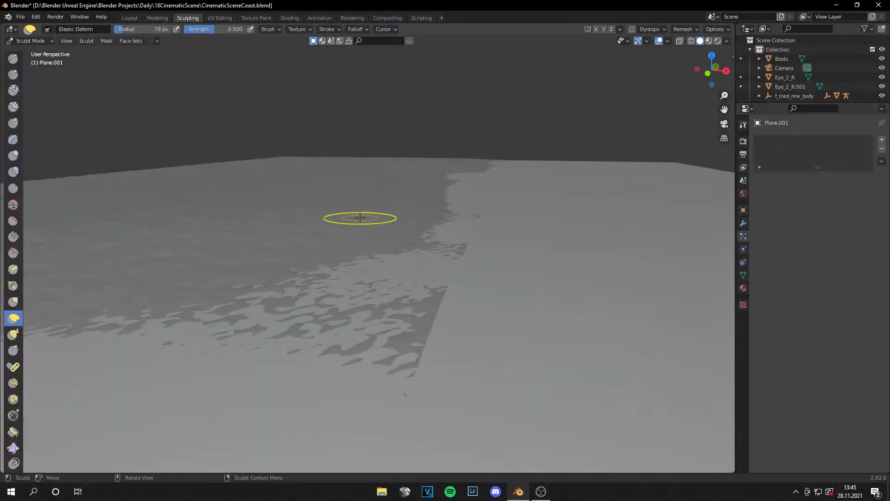
{"action": "left_click", "coordinate": [31, 41]}
{"action": "left_click", "coordinate": [30, 53]}
{"action": "left_click", "coordinate": [359, 245]}
{"action": "key", "text": "Tab"}
{"action": "left_click", "coordinate": [31, 40]}
{"action": "left_click", "coordinate": [31, 71]}
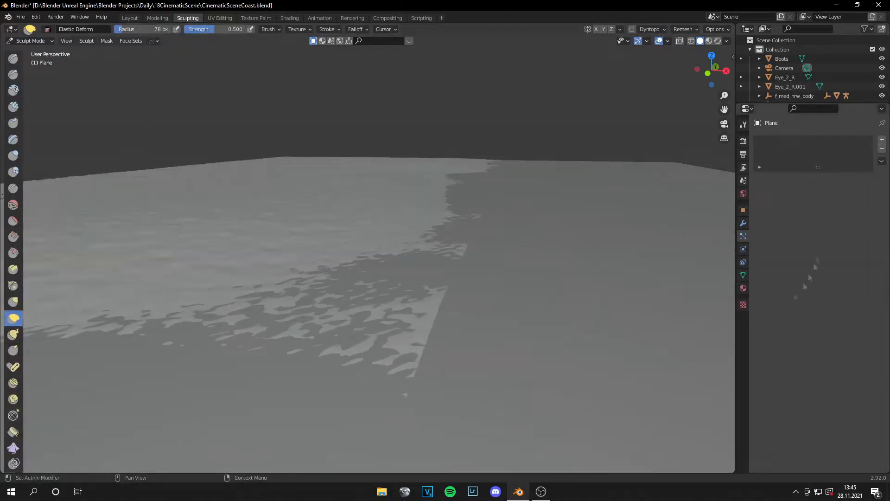
{"action": "left_click", "coordinate": [743, 223]}
Step: Check the displaced shoreline through the camera view and return to Object Mode
{"action": "middle_click_drag", "start_coordinate": [461, 246], "coordinate": [443, 380]}
{"action": "scroll", "coordinate": [510, 251], "scroll_direction": "down", "scroll_amount": 8}
{"action": "key", "text": "KP_0"}
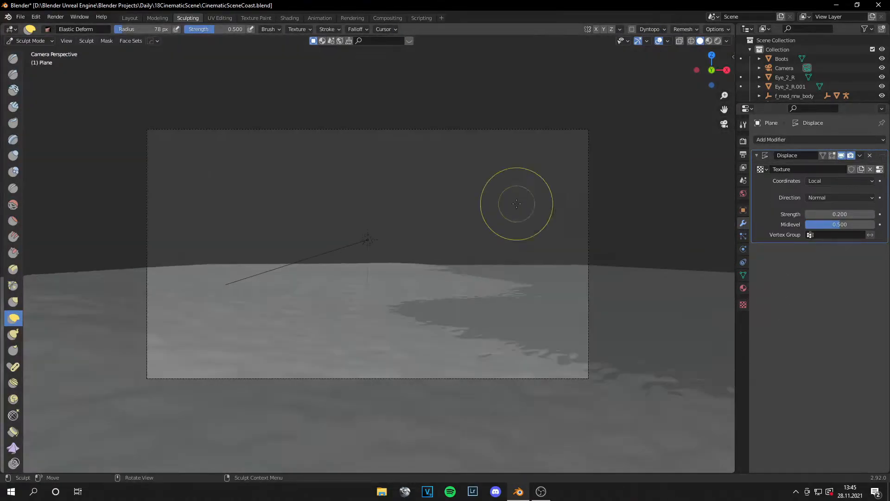
{"action": "left_click", "coordinate": [23, 41]}
{"action": "left_click", "coordinate": [30, 52]}
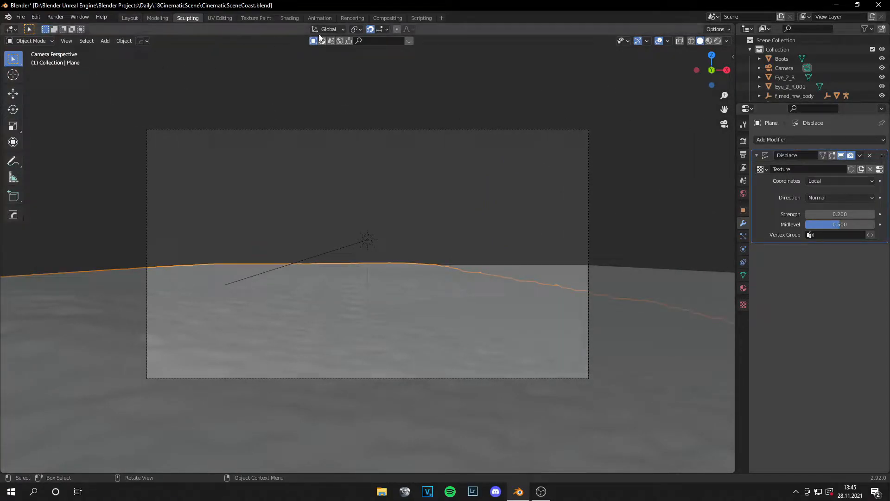
Step: Create a material named Water on the water plane and space its Principled BSDF node away from the Material Output
{"action": "left_click", "coordinate": [294, 18]}
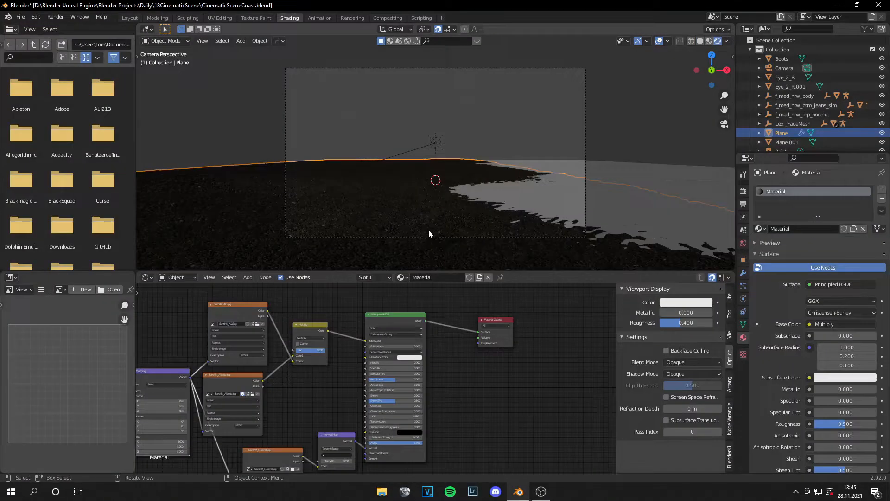
{"action": "left_click", "coordinate": [632, 168]}
{"action": "middle_click_drag", "start_coordinate": [605, 205], "coordinate": [520, 211], "text": "shift"}
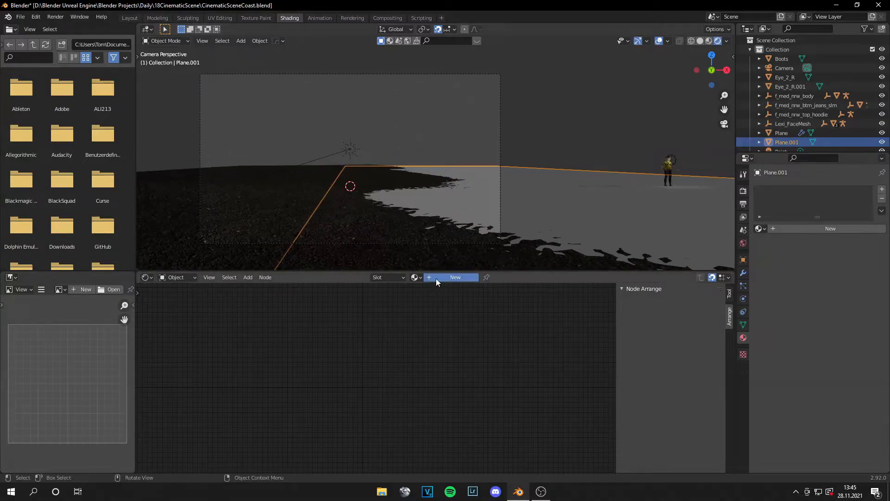
{"action": "left_click", "coordinate": [436, 278]}
{"action": "double_click", "coordinate": [436, 278]}
{"action": "type", "text": "Water"}
{"action": "key", "text": "Return"}
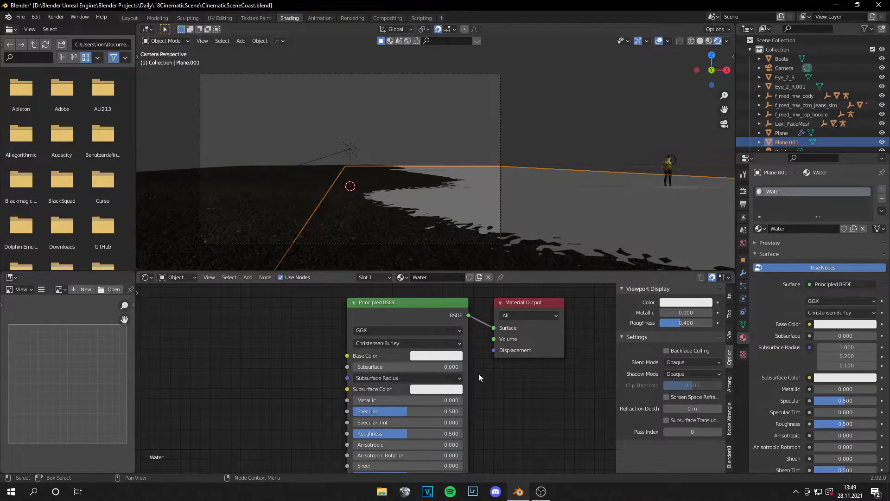
{"action": "left_click_drag", "start_coordinate": [391, 317], "coordinate": [225, 338]}
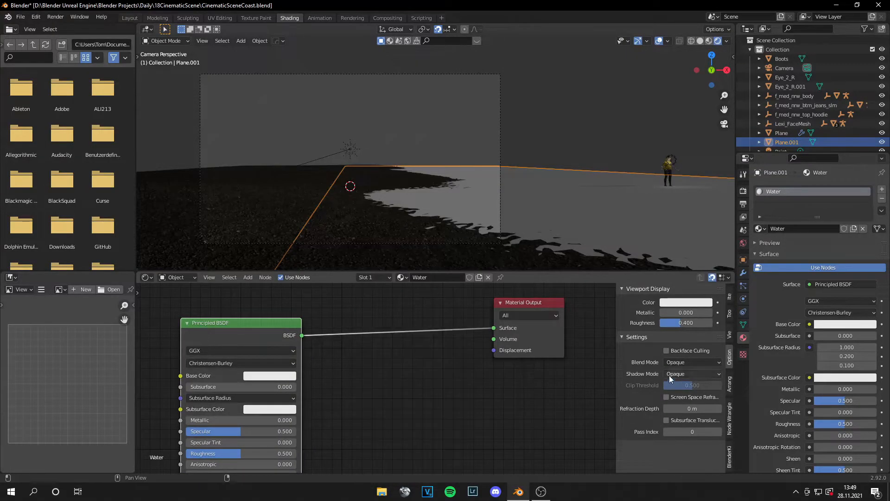
{"action": "middle_click_drag", "start_coordinate": [345, 382], "coordinate": [560, 403]}
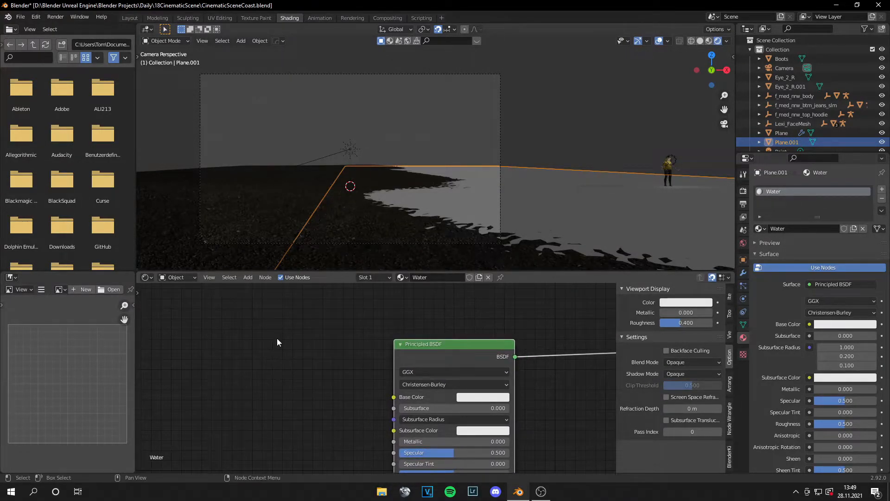
Step: Add a Fresnel node above the Principled BSDF node and set its IOR to 0.8
{"action": "key", "text": "shift+a"}
{"action": "key", "text": "Escape"}
{"action": "key", "text": "shift+a"}
{"action": "type", "text": "d"}
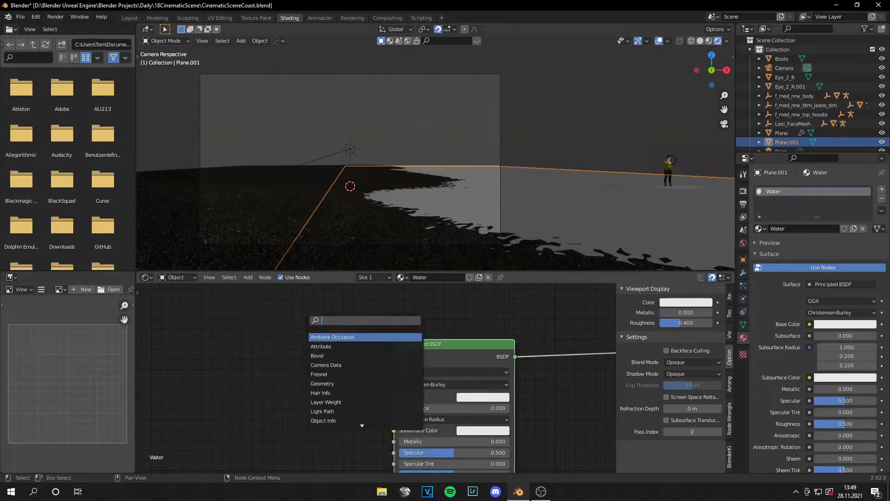
{"action": "key", "text": "BackSpace"}
{"action": "type", "text": "fre"}
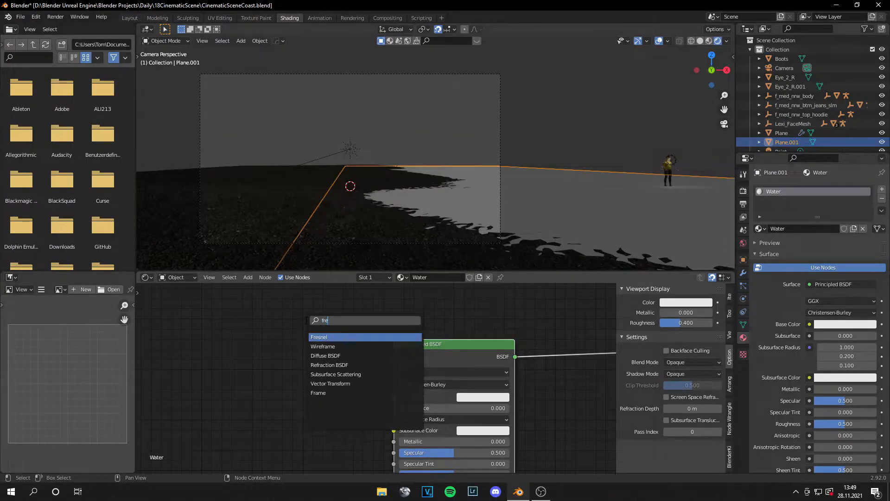
{"action": "key", "text": "Return"}
{"action": "left_click", "coordinate": [402, 475]}
{"action": "left_click", "coordinate": [442, 309]}
{"action": "key", "text": "BackSpace"}
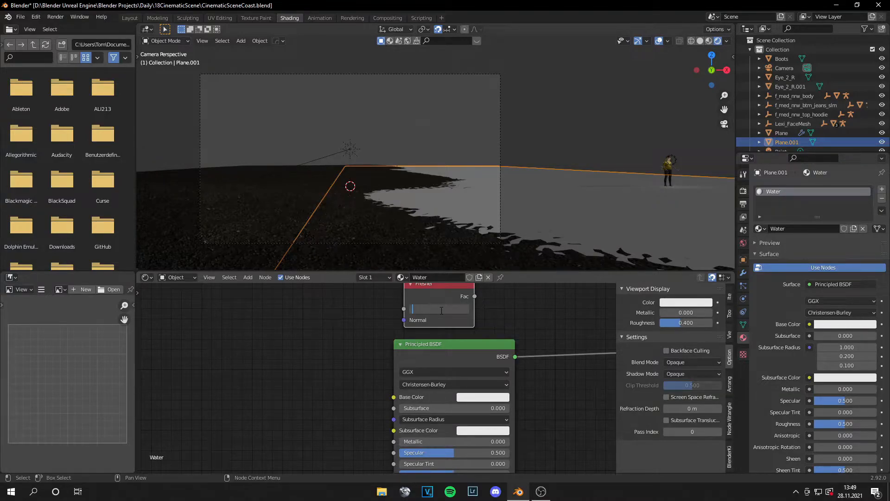
Step: Move the Principled BSDF node farther from the output and insert a Mix Shader on the link between it and the Material Output
{"action": "left_click_drag", "start_coordinate": [472, 352], "coordinate": [361, 363]}
{"action": "right_click", "coordinate": [477, 404]}
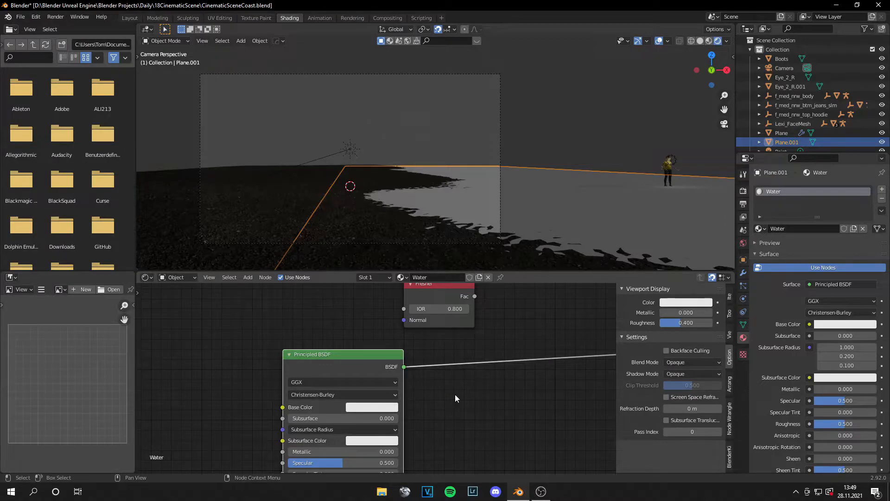
{"action": "right_click", "coordinate": [487, 392]}
{"action": "key", "text": "shift+a"}
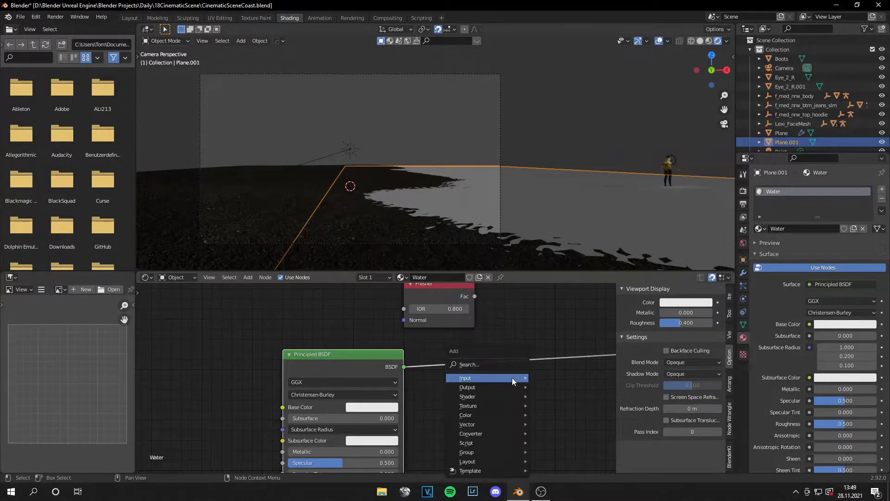
{"action": "left_click", "coordinate": [501, 364]}
{"action": "type", "text": "mix"}
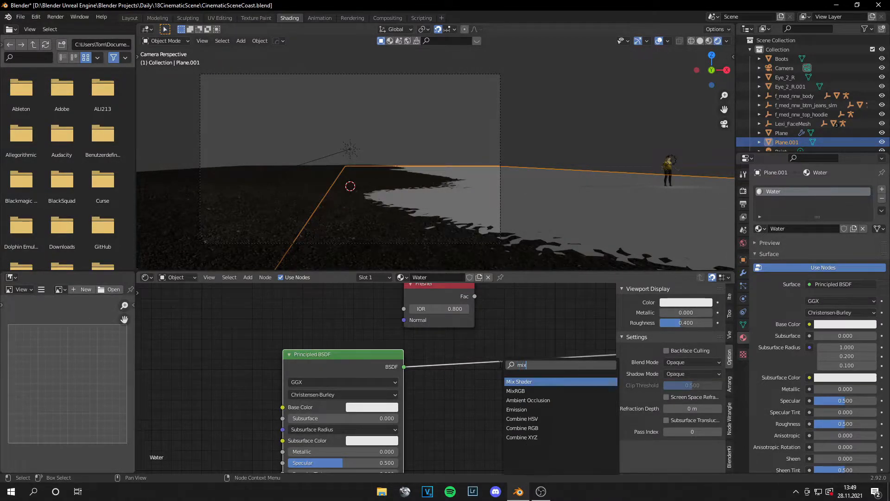
{"action": "key", "text": "Return"}
{"action": "left_click", "coordinate": [502, 363]}
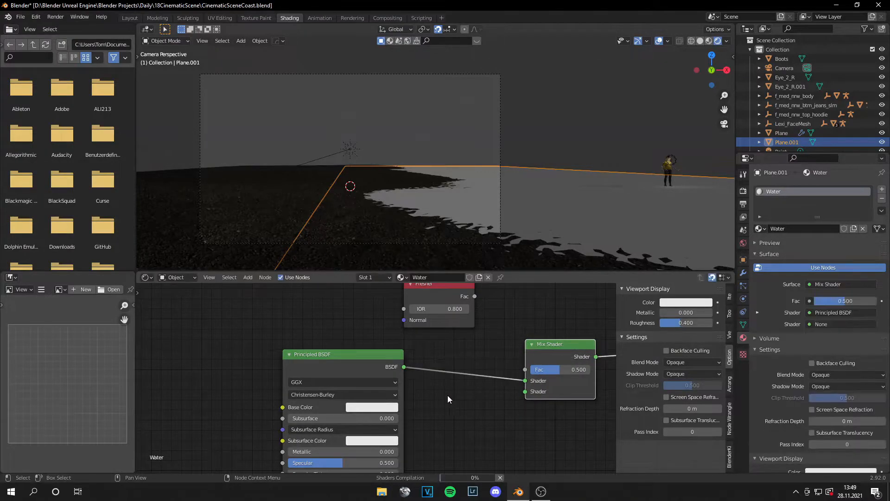
Step: Add a Transparent BSDF as the Mix Shader's second shader and connect the Fresnel output to the Mix Shader's Fac
{"action": "key", "text": "shift+a"}
{"action": "left_click", "coordinate": [409, 365]}
{"action": "type", "text": "tra"}
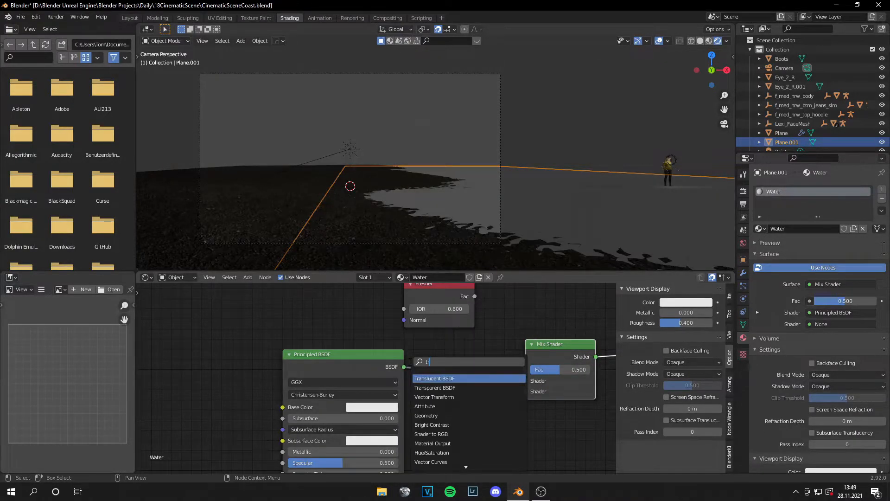
{"action": "left_click", "coordinate": [446, 388]}
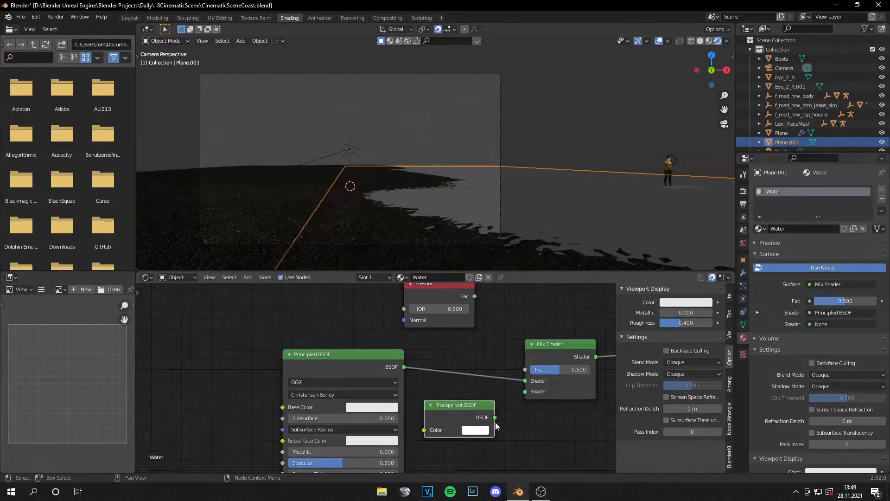
{"action": "left_click_drag", "start_coordinate": [518, 407], "coordinate": [523, 392]}
{"action": "middle_click_drag", "start_coordinate": [523, 392], "coordinate": [425, 388]}
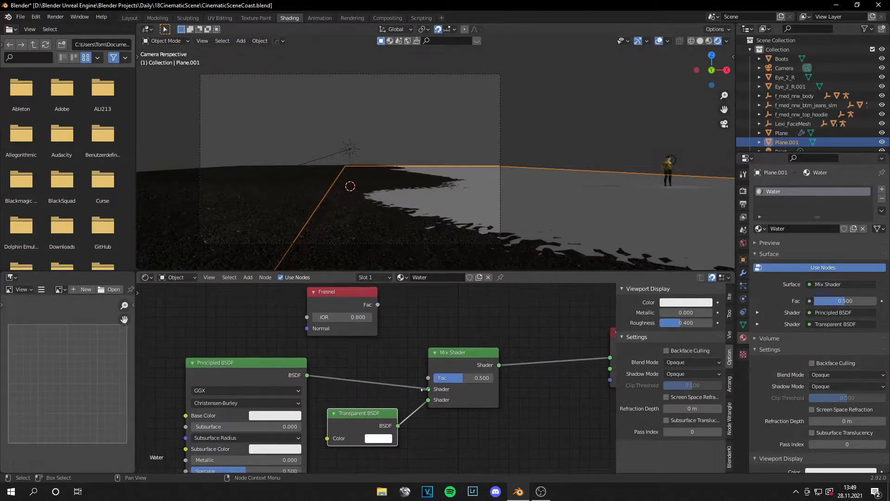
{"action": "left_click_drag", "start_coordinate": [378, 304], "coordinate": [428, 378]}
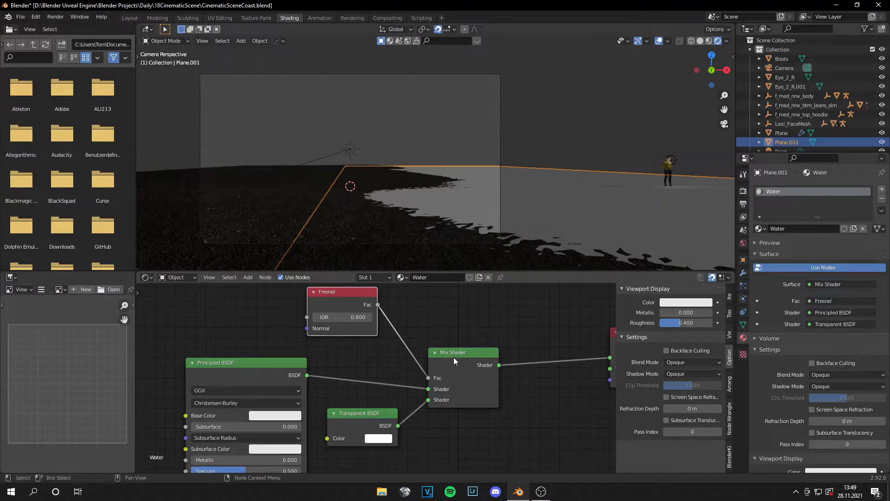
Step: Add a Volume Scatter node and connect it to the Volume input of the Material Output
{"action": "middle_click_drag", "start_coordinate": [497, 390], "coordinate": [358, 369]}
{"action": "left_click_drag", "start_coordinate": [457, 316], "coordinate": [544, 325]}
{"action": "key", "text": "shift+a"}
{"action": "left_click", "coordinate": [397, 341]}
{"action": "type", "text": "vol"}
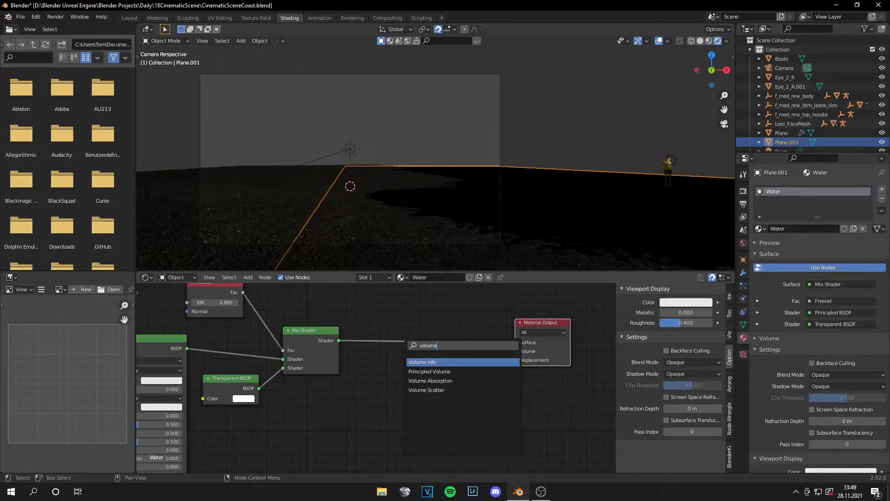
{"action": "type", "text": "ume"}
{"action": "key", "text": "Down"}
{"action": "key", "text": "Down"}
{"action": "key", "text": "Down"}
{"action": "key", "text": "Return"}
{"action": "left_click", "coordinate": [492, 395]}
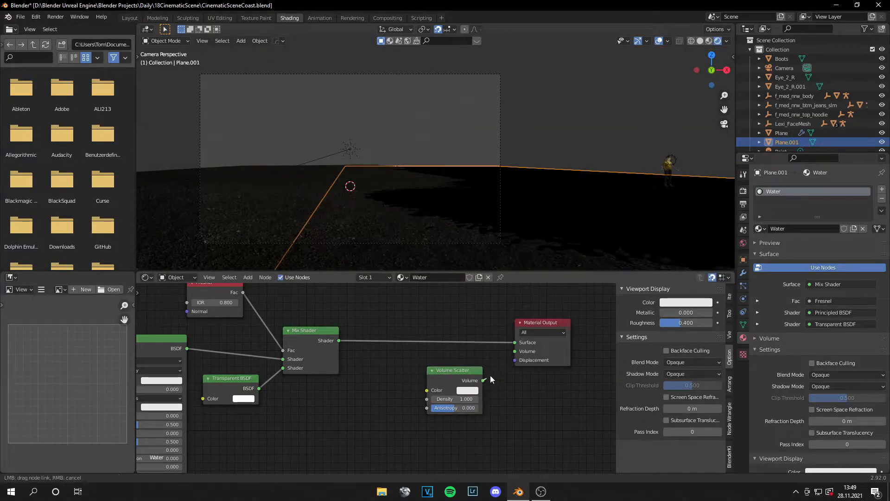
{"action": "left_click_drag", "start_coordinate": [516, 355], "coordinate": [515, 352]}
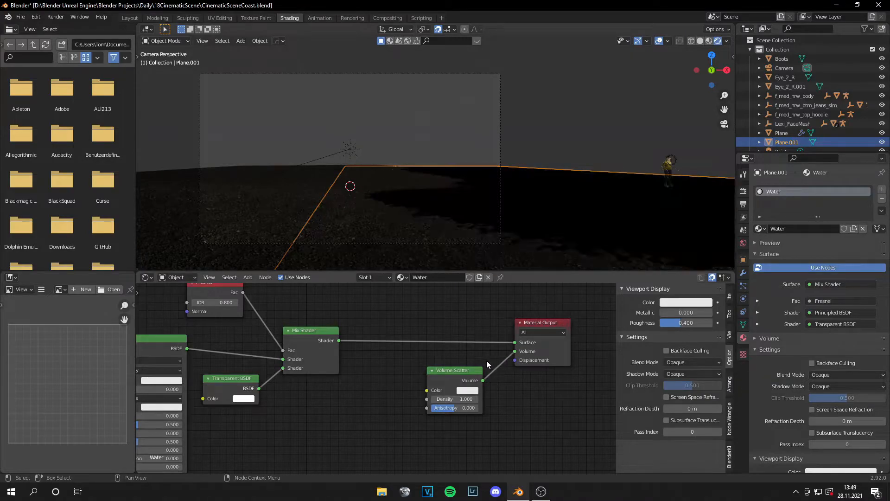
Step: Insert a ColorRamp node on the link between the Fresnel node and the Mix Shader's Fac
{"action": "middle_click_drag", "start_coordinate": [267, 290], "coordinate": [315, 308]}
{"action": "key", "text": "shift+a"}
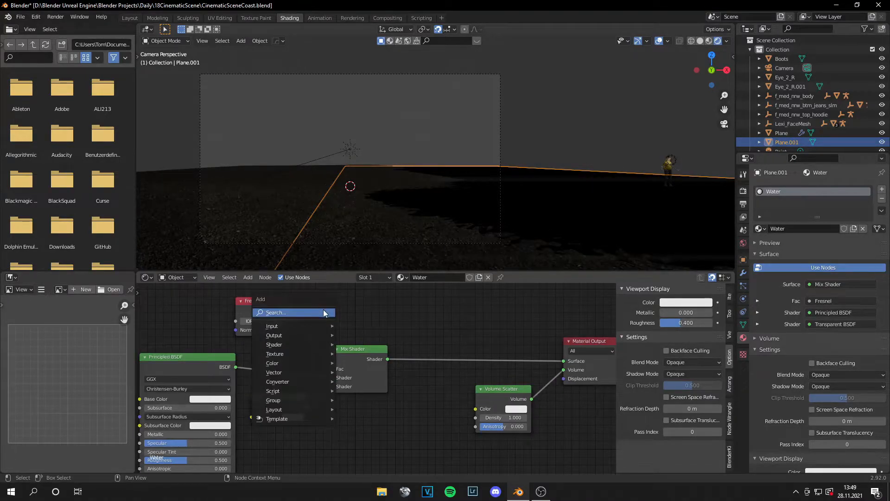
{"action": "left_click", "coordinate": [324, 313]}
{"action": "type", "text": "color"}
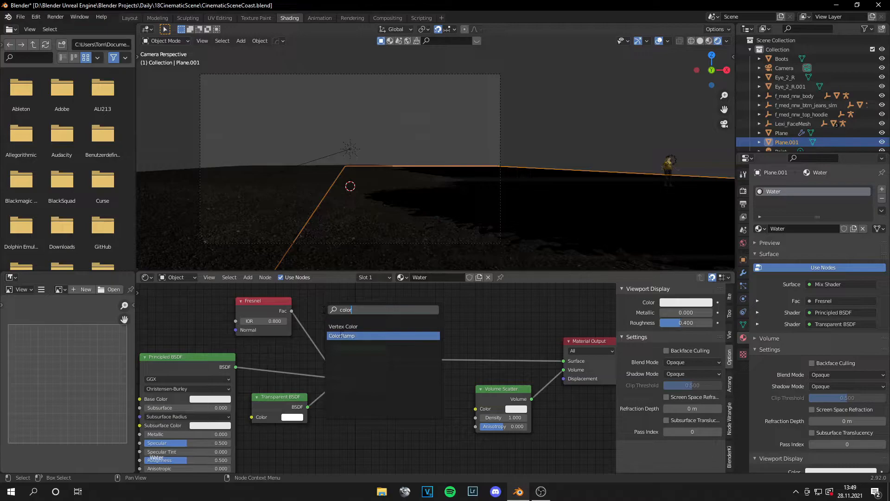
{"action": "left_click", "coordinate": [341, 335]}
{"action": "left_click", "coordinate": [353, 353]}
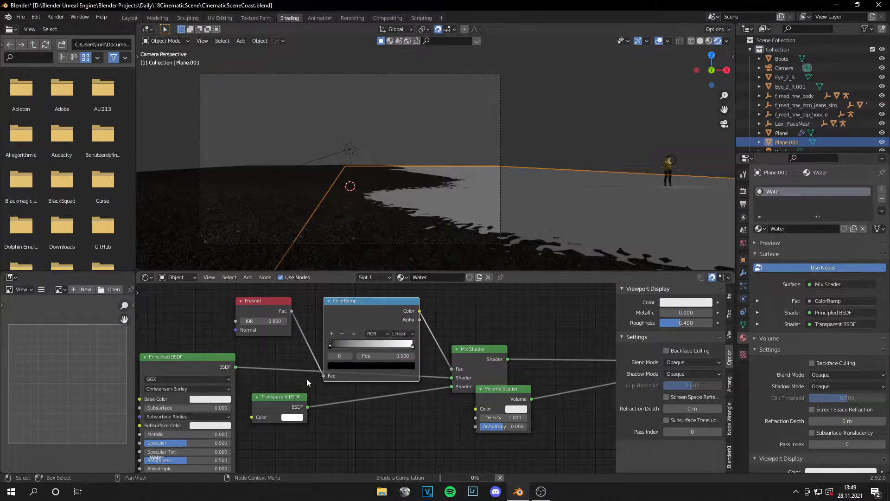
Step: Set the Volume Scatter node's Anisotropy to 0.2 and check the water in the viewport
{"action": "middle_click_drag", "start_coordinate": [446, 431], "coordinate": [336, 388]}
{"action": "scroll", "coordinate": [442, 395], "scroll_direction": "up", "scroll_amount": 3}
{"action": "middle_click_drag", "start_coordinate": [440, 394], "coordinate": [403, 395]}
{"action": "key", "text": "Return"}
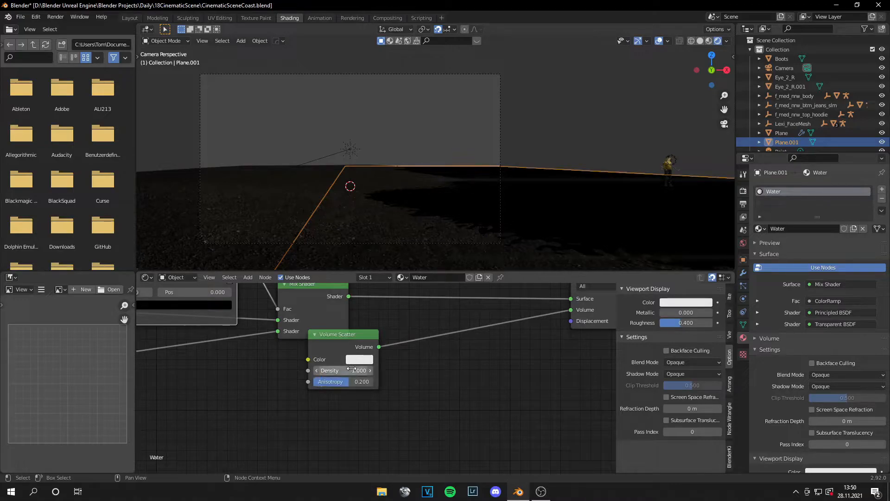
{"action": "middle_click_drag", "start_coordinate": [553, 156], "coordinate": [522, 200]}
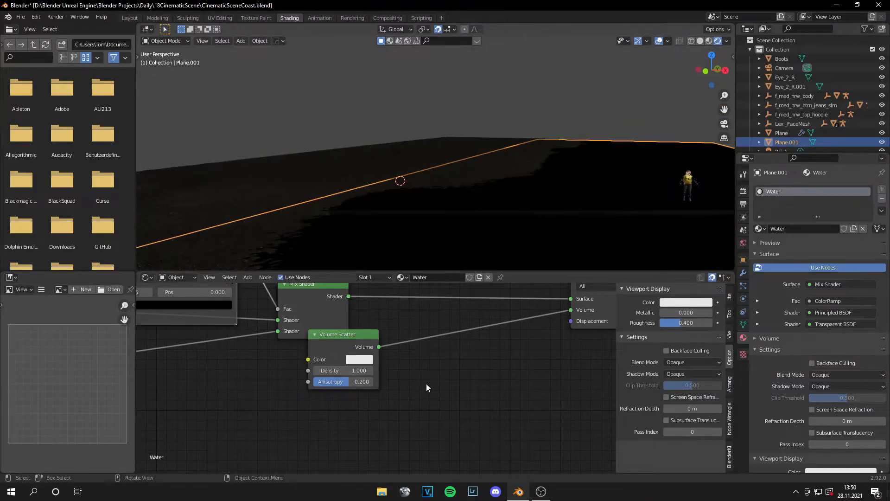
Step: Set the water's Principled BSDF to Metallic 1.0 and Roughness 0.05
{"action": "scroll", "coordinate": [387, 374], "scroll_direction": "down", "scroll_amount": 2}
{"action": "left_click_drag", "start_coordinate": [363, 352], "coordinate": [433, 369]}
{"action": "scroll", "coordinate": [433, 370], "scroll_direction": "down", "scroll_amount": 3}
{"action": "middle_click_drag", "start_coordinate": [433, 370], "coordinate": [609, 384]}
{"action": "left_click_drag", "start_coordinate": [283, 396], "coordinate": [357, 397]}
{"action": "scroll", "coordinate": [524, 198], "scroll_direction": "down", "scroll_amount": 4}
{"action": "scroll", "coordinate": [524, 203], "scroll_direction": "up", "scroll_amount": 4}
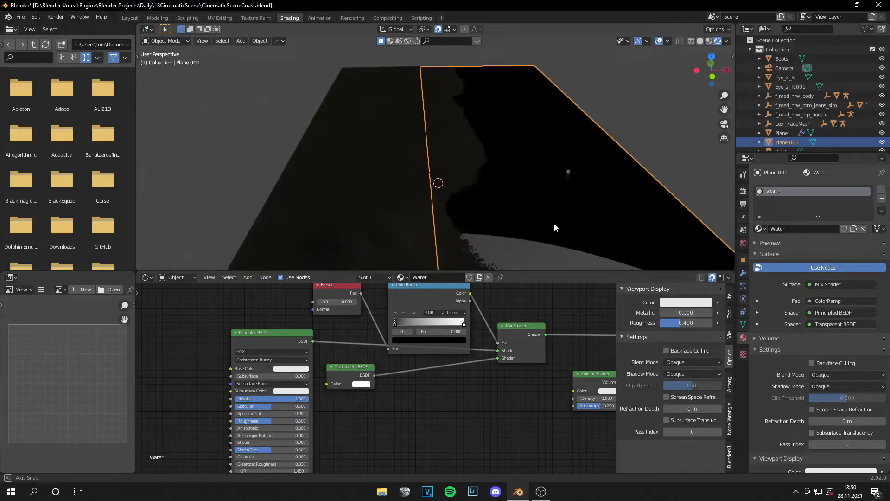
{"action": "middle_click_drag", "start_coordinate": [261, 409], "coordinate": [329, 389]}
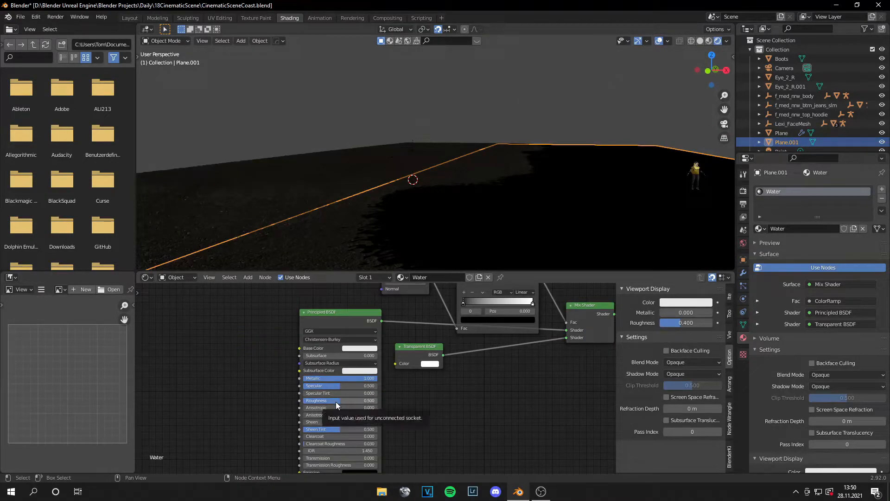
{"action": "double_click", "coordinate": [335, 402]}
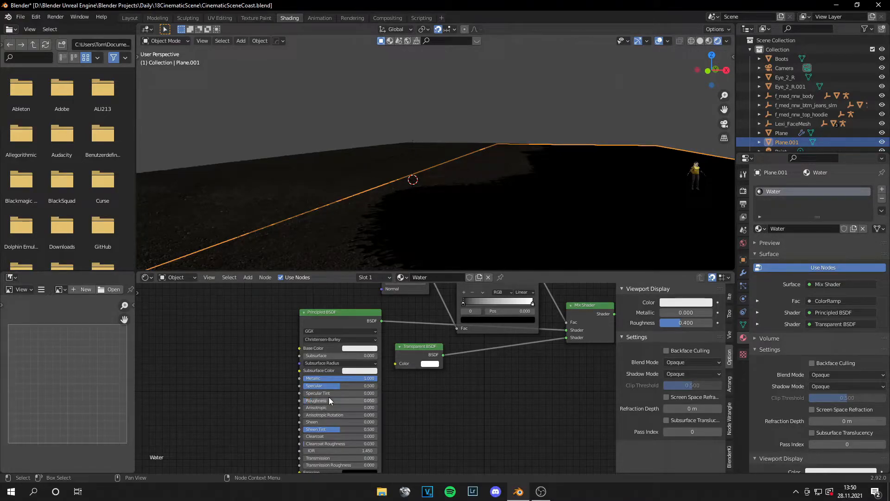
Step: Add a UV sphere and scale it up by about 63 so it surrounds the ground and water planes
{"action": "key", "text": "shift+a"}
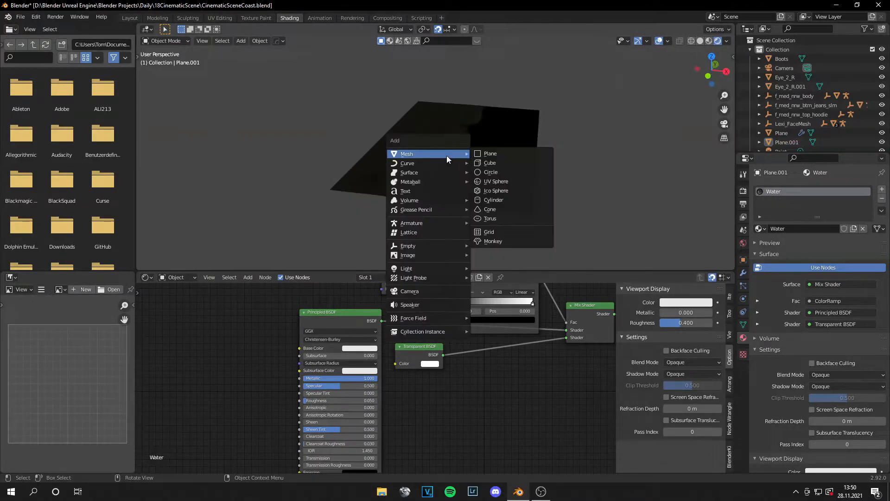
{"action": "left_click", "coordinate": [480, 181]}
{"action": "middle_click_drag", "start_coordinate": [476, 189], "coordinate": [395, 198]}
{"action": "key", "text": "s"}
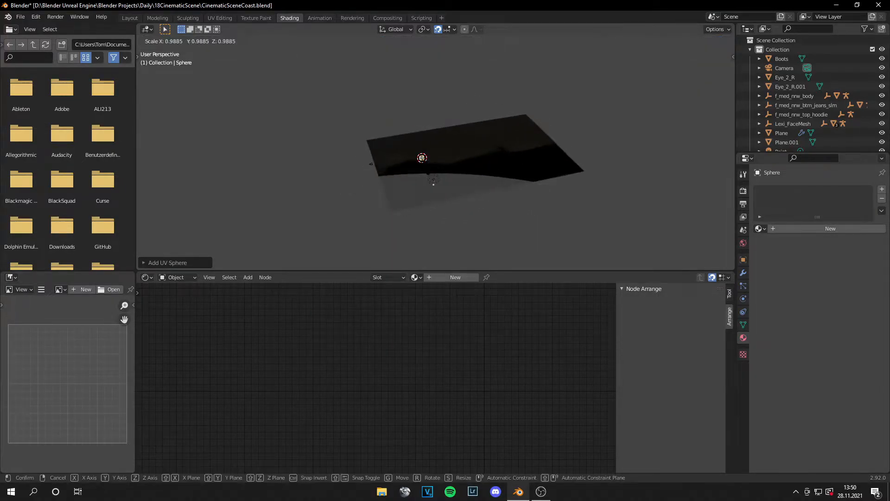
{"action": "left_click", "coordinate": [491, 183]}
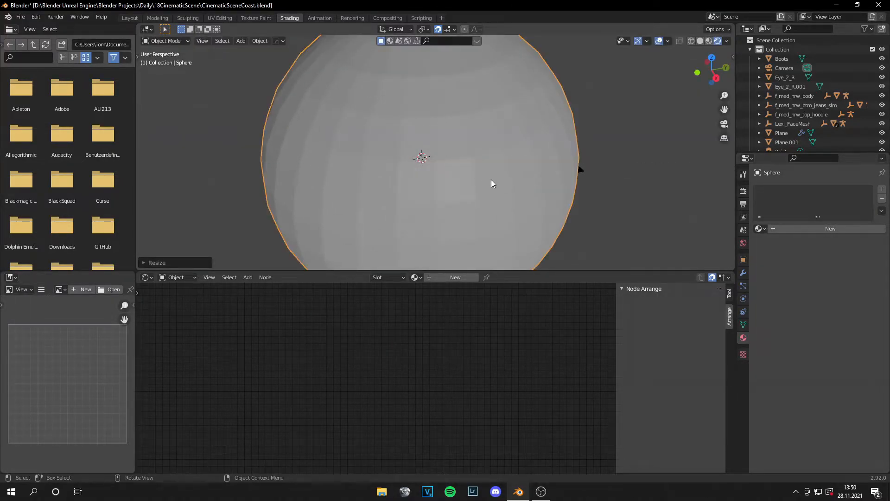
Step: Reposition the sphere around the planes in top view and give it a new material
{"action": "key", "text": "KP_7"}
{"action": "scroll", "coordinate": [425, 181], "scroll_direction": "down", "scroll_amount": 3}
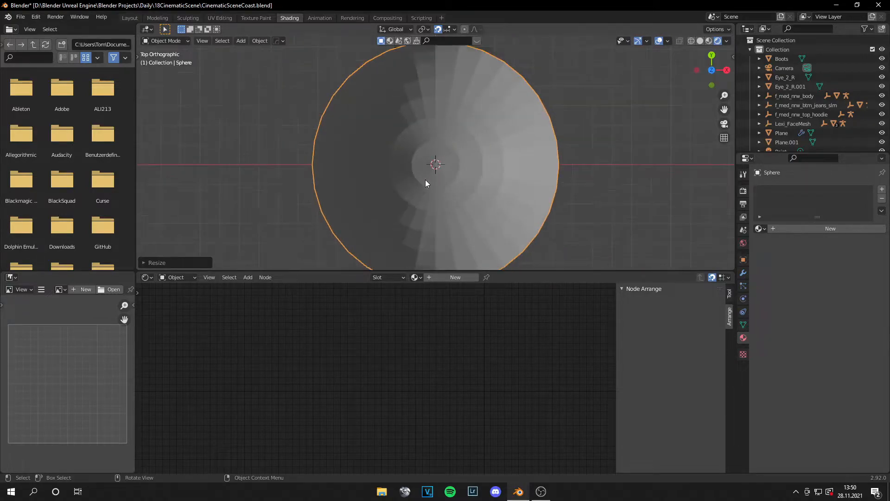
{"action": "key", "text": "g"}
{"action": "left_click", "coordinate": [476, 180]}
{"action": "middle_click_drag", "start_coordinate": [476, 181], "coordinate": [485, 141]}
{"action": "scroll", "coordinate": [483, 137], "scroll_direction": "up", "scroll_amount": 3}
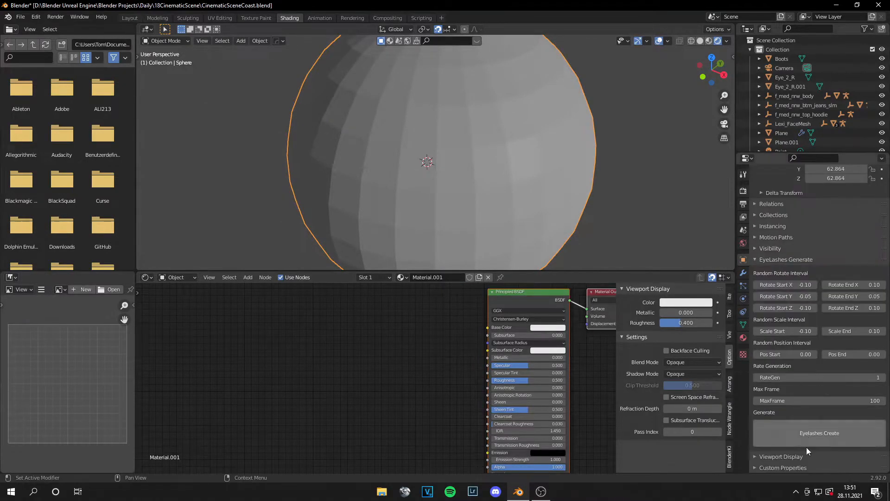
Step: Set the sphere's viewport display type to Bounds
{"action": "left_click", "coordinate": [784, 456]}
{"action": "scroll", "coordinate": [783, 422], "scroll_direction": "down", "scroll_amount": 5}
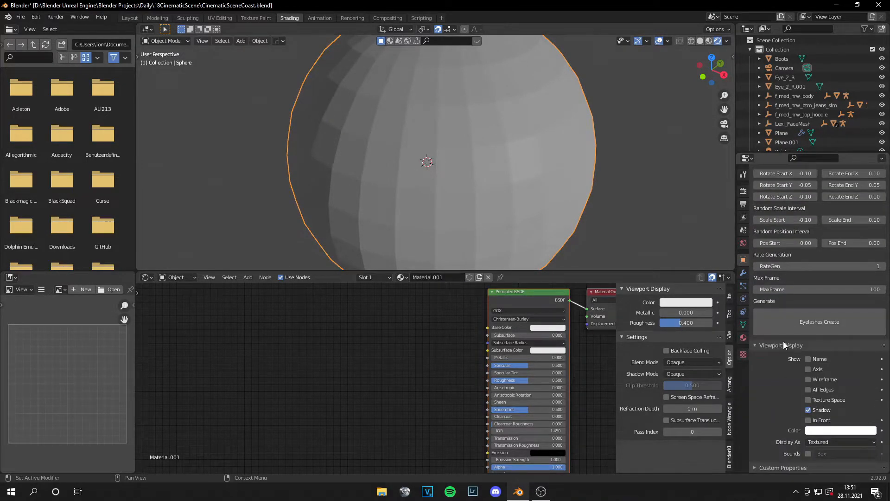
{"action": "left_click", "coordinate": [821, 443]}
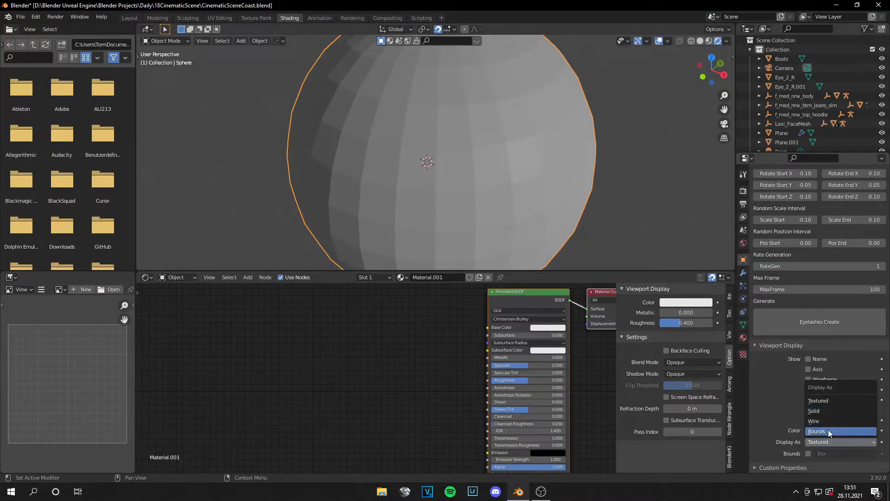
{"action": "left_click", "coordinate": [828, 430]}
{"action": "scroll", "coordinate": [521, 213], "scroll_direction": "up", "scroll_amount": 4}
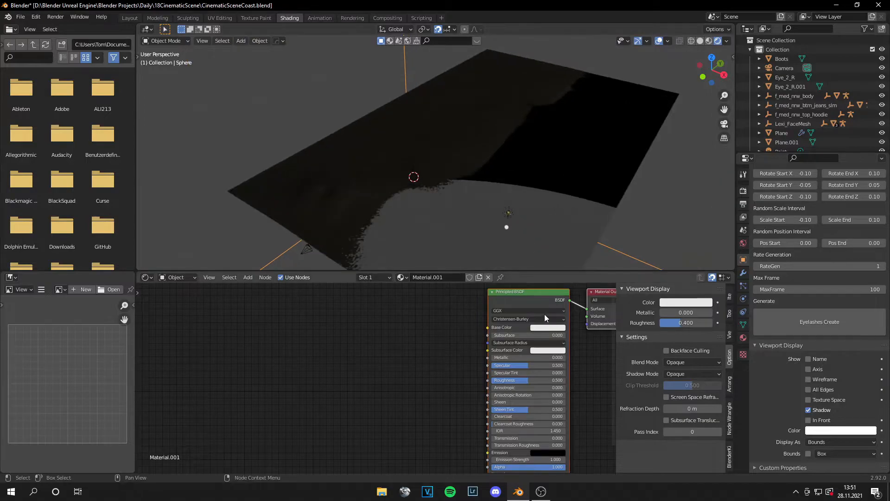
Step: Replace the sphere material's Principled BSDF with a Transparent BSDF connected to the Surface input of the Material Output
{"action": "key", "text": "x"}
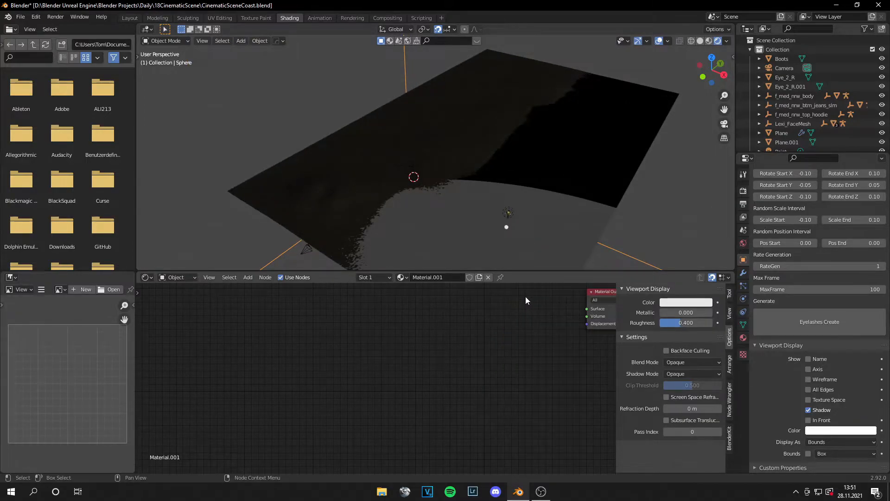
{"action": "middle_click_drag", "start_coordinate": [526, 301], "coordinate": [422, 321]}
{"action": "key", "text": "shift+a"}
{"action": "left_click", "coordinate": [404, 330]}
{"action": "type", "text": "tra"}
{"action": "left_click", "coordinate": [423, 355]}
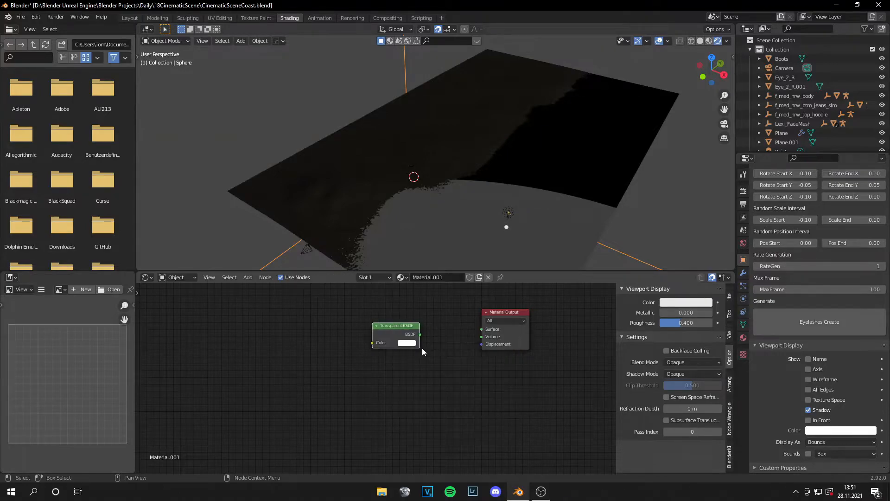
{"action": "left_click_drag", "start_coordinate": [485, 330], "coordinate": [484, 330]}
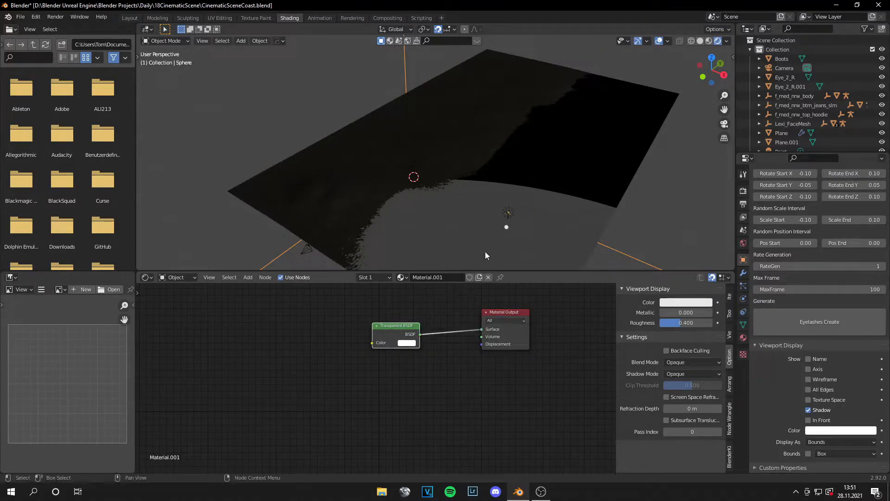
Step: Select the water plane and shift the white stop of its ColorRamp to position 0.886
{"action": "left_click", "coordinate": [493, 224]}
{"action": "middle_click_drag", "start_coordinate": [390, 378], "coordinate": [403, 396]}
{"action": "left_click_drag", "start_coordinate": [415, 339], "coordinate": [402, 336]}
{"action": "middle_click_drag", "start_coordinate": [459, 223], "coordinate": [551, 195]}
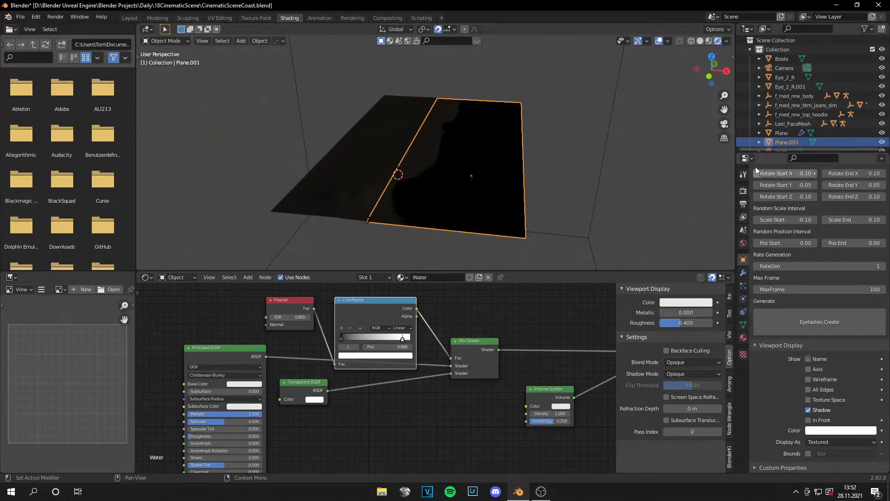
Step: Switch the scene's render engine to Cycles
{"action": "left_click", "coordinate": [743, 191]}
{"action": "left_click", "coordinate": [848, 189]}
{"action": "left_click", "coordinate": [830, 221]}
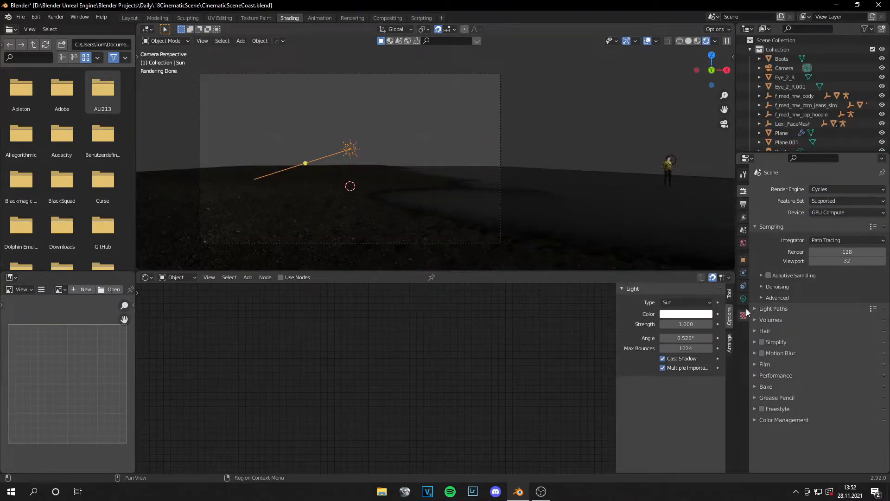
Step: Set the sun light's strength to 3
{"action": "left_click", "coordinate": [743, 299]}
{"action": "left_click", "coordinate": [834, 250]}
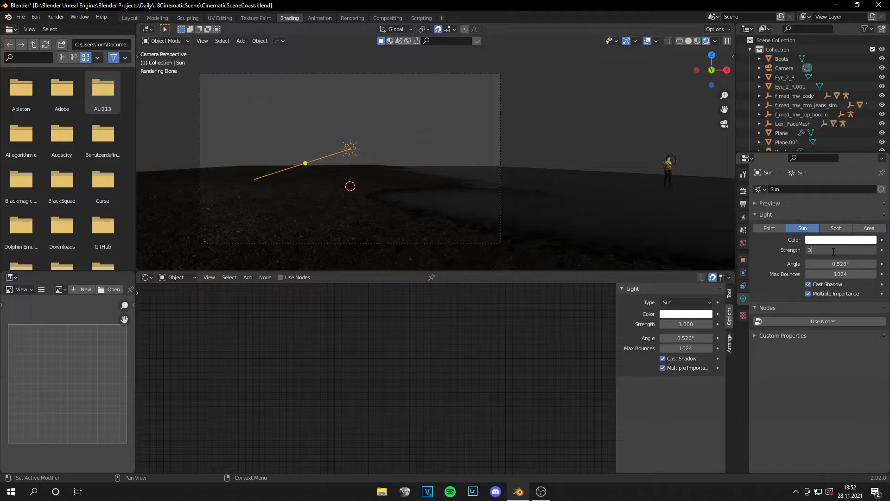
{"action": "type", "text": "3"}
{"action": "key", "text": "Return"}
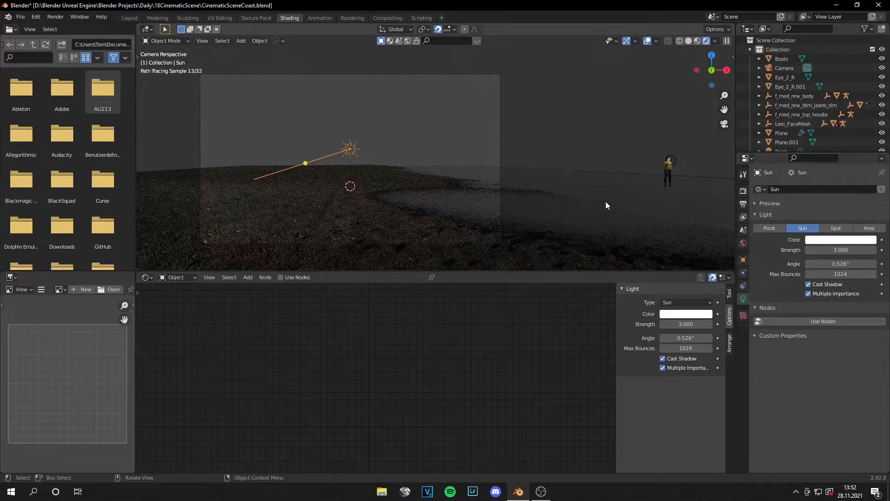
Step: Select the water plane and add an Ocean modifier to it
{"action": "left_click", "coordinate": [605, 206]}
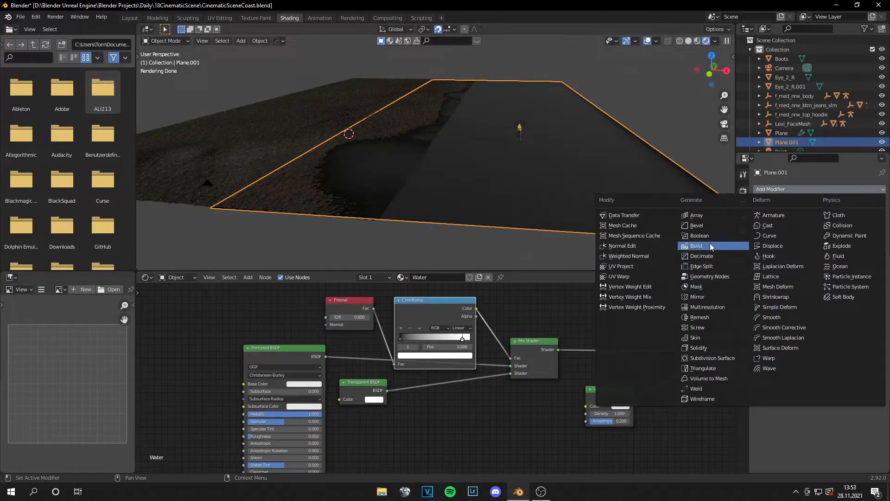
{"action": "key", "text": "Return"}
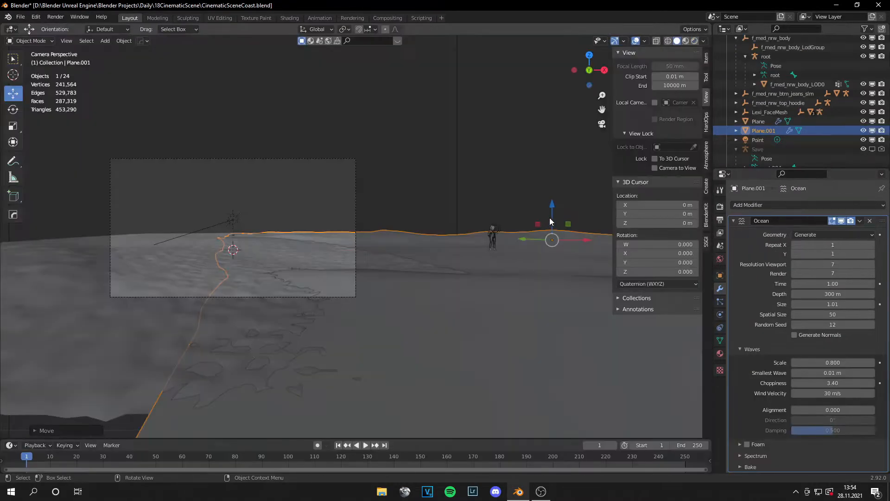
{"action": "left_click_drag", "start_coordinate": [551, 215], "coordinate": [548, 212]}
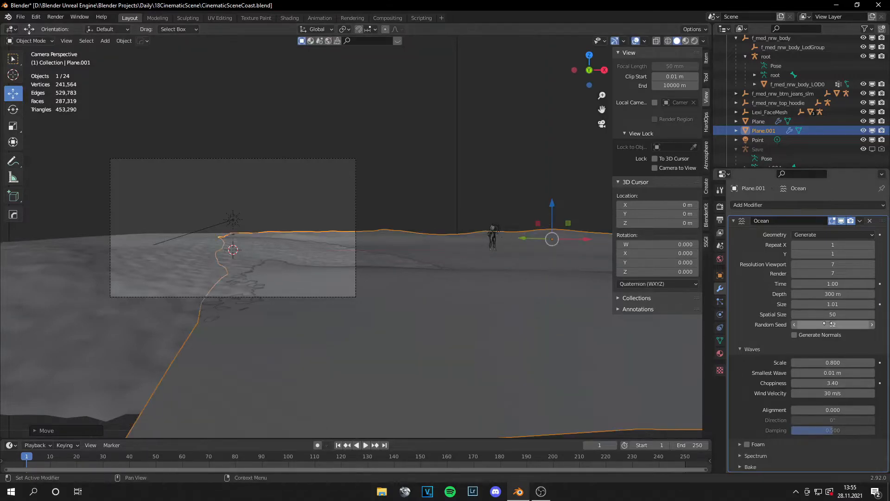
Step: Raise the Ocean modifier's random seed to 12 to vary the wave pattern
{"action": "left_click", "coordinate": [872, 327]}
{"action": "left_click", "coordinate": [872, 327]}
{"action": "left_click", "coordinate": [872, 326]}
{"action": "left_click", "coordinate": [872, 327]}
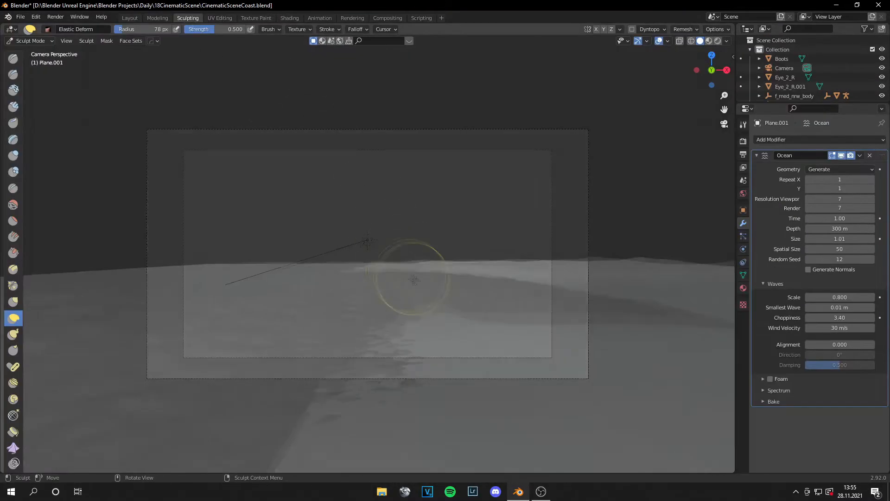
Step: Apply the Ocean modifier on the water plane to make its waves editable mesh
{"action": "scroll", "coordinate": [412, 288], "scroll_direction": "down", "scroll_amount": 2}
{"action": "middle_click_drag", "start_coordinate": [407, 334], "coordinate": [396, 357]}
{"action": "scroll", "coordinate": [389, 302], "scroll_direction": "down", "scroll_amount": 3}
{"action": "scroll", "coordinate": [408, 290], "scroll_direction": "up", "scroll_amount": 4}
{"action": "middle_click_drag", "start_coordinate": [503, 285], "coordinate": [516, 313]}
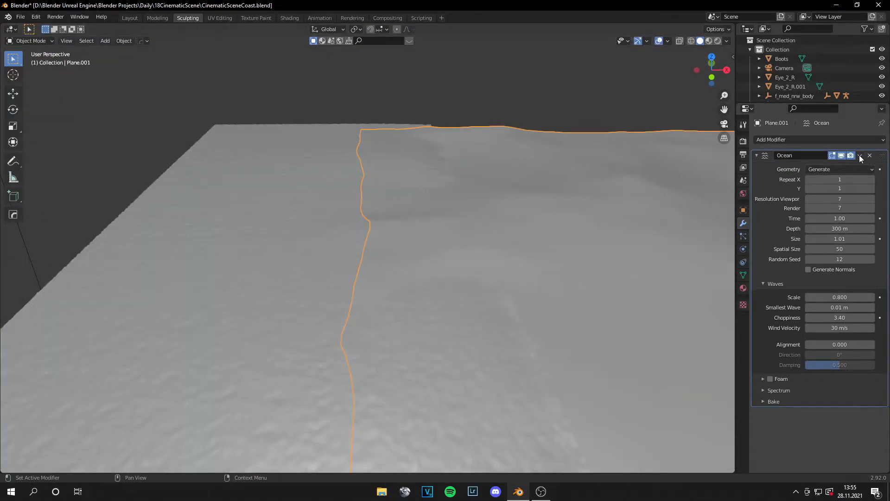
{"action": "left_click", "coordinate": [860, 156]}
{"action": "left_click", "coordinate": [846, 164]}
Step: Sculpt the water plane's shore edge with the Elastic Deform brush, pulling it over the sand along the whole coastline
{"action": "scroll", "coordinate": [538, 322], "scroll_direction": "down", "scroll_amount": 4}
{"action": "middle_click_drag", "start_coordinate": [532, 326], "coordinate": [492, 235], "text": "shift"}
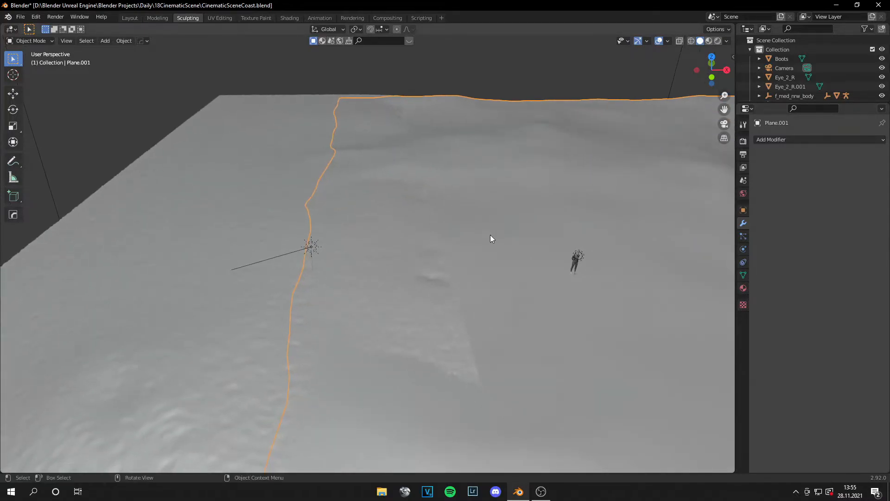
{"action": "key", "text": "Tab"}
{"action": "key", "text": "Tab"}
{"action": "left_click", "coordinate": [188, 18]}
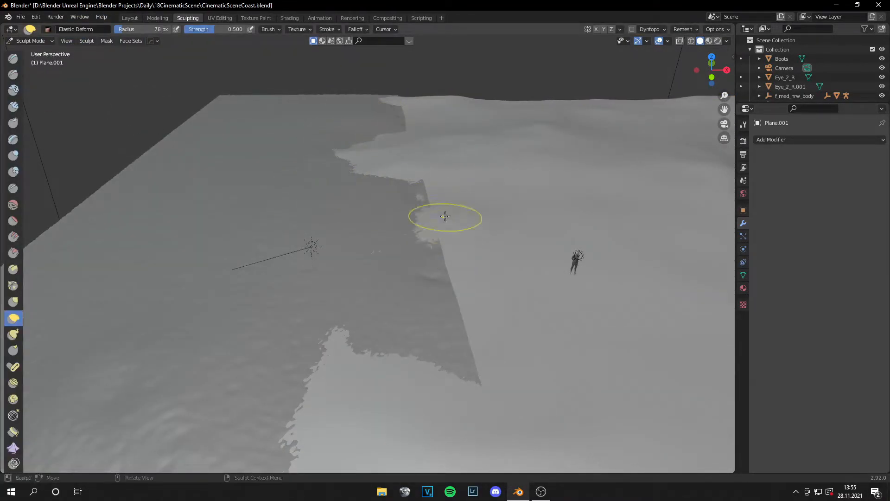
{"action": "left_click_drag", "start_coordinate": [445, 216], "coordinate": [410, 213]}
{"action": "middle_click_drag", "start_coordinate": [429, 359], "coordinate": [394, 334]}
{"action": "left_click_drag", "start_coordinate": [339, 258], "coordinate": [320, 248]}
{"action": "middle_click_drag", "start_coordinate": [374, 232], "coordinate": [370, 288]}
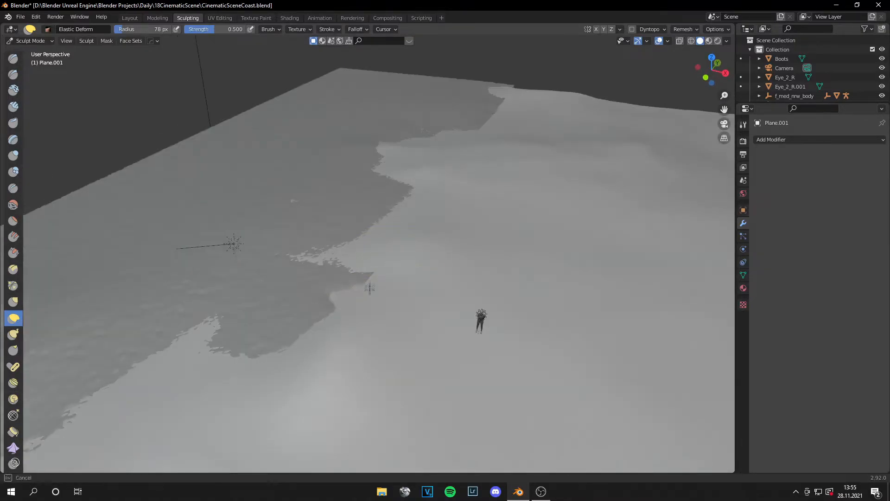
{"action": "left_click_drag", "start_coordinate": [370, 288], "coordinate": [344, 271]}
{"action": "left_click_drag", "start_coordinate": [500, 119], "coordinate": [484, 104]}
{"action": "scroll", "coordinate": [417, 209], "scroll_direction": "down", "scroll_amount": 3}
{"action": "left_click_drag", "start_coordinate": [246, 321], "coordinate": [207, 361]}
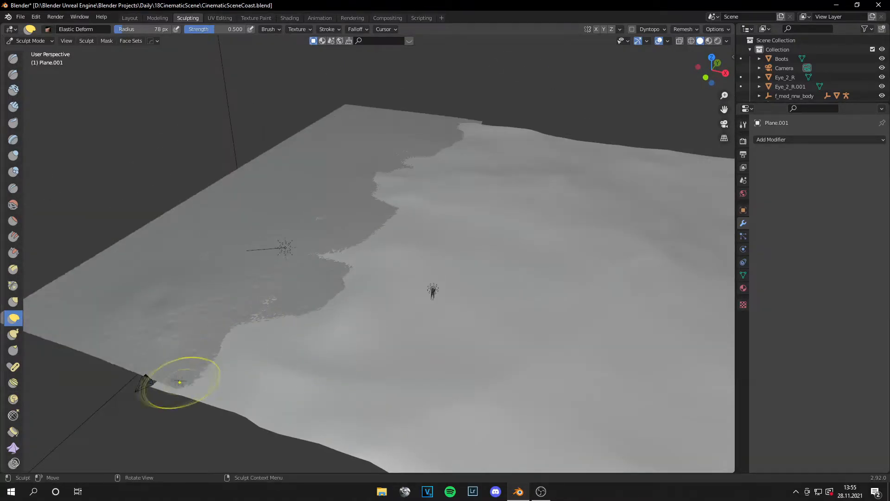
{"action": "key", "text": "KP_0"}
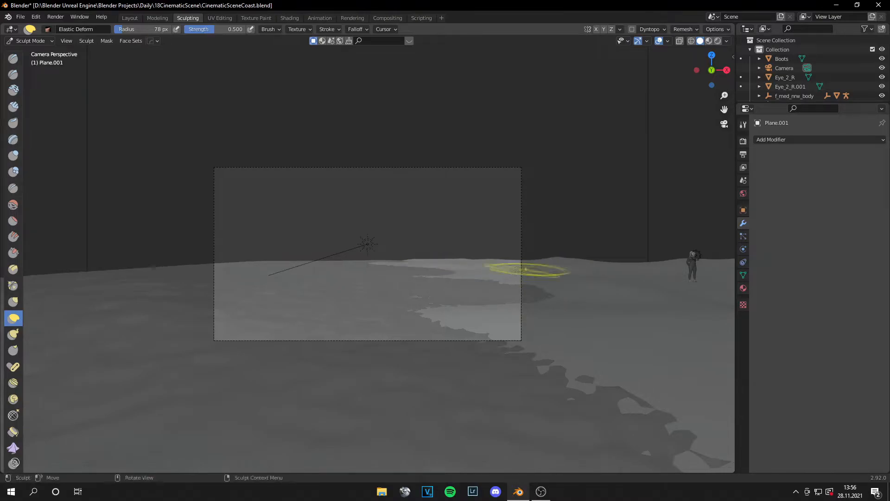
Step: Return the water plane to Object Mode, go back to the Layout workspace's camera view and save the file
{"action": "left_click", "coordinate": [33, 41]}
{"action": "left_click", "coordinate": [35, 52]}
{"action": "left_click", "coordinate": [130, 18]}
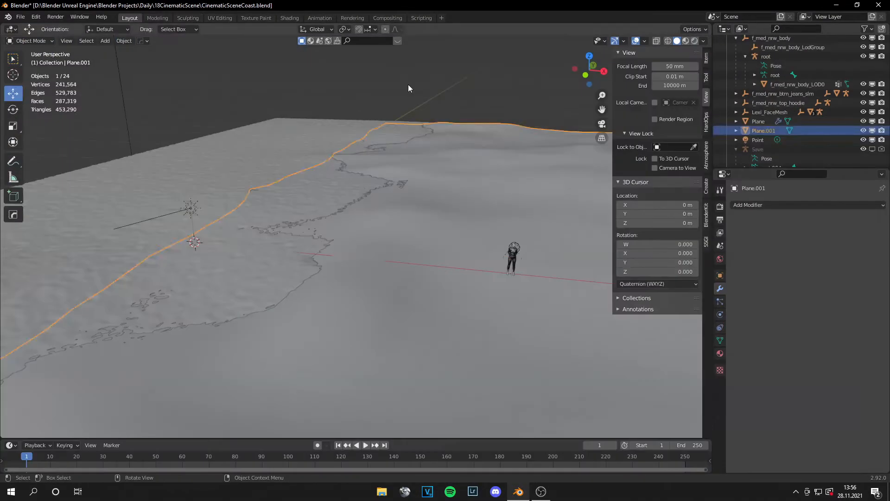
{"action": "left_click", "coordinate": [408, 85]}
{"action": "key", "text": "KP_0"}
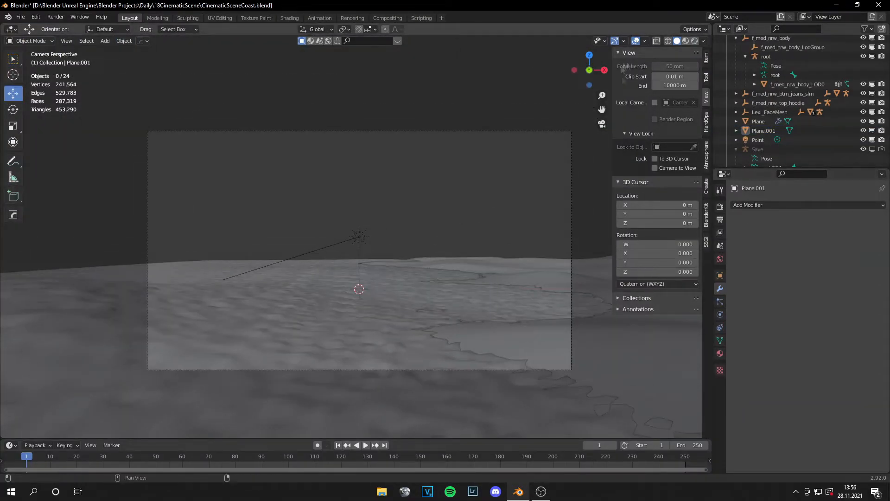
{"action": "key", "text": "ctrl+s"}
Step: Show the coast in rendered shading, hide the viewport sidebar and bring up the scene's render settings
{"action": "left_click", "coordinate": [694, 40]}
{"action": "scroll", "coordinate": [391, 290], "scroll_direction": "down", "scroll_amount": 3}
{"action": "middle_click_drag", "start_coordinate": [468, 282], "coordinate": [421, 298]}
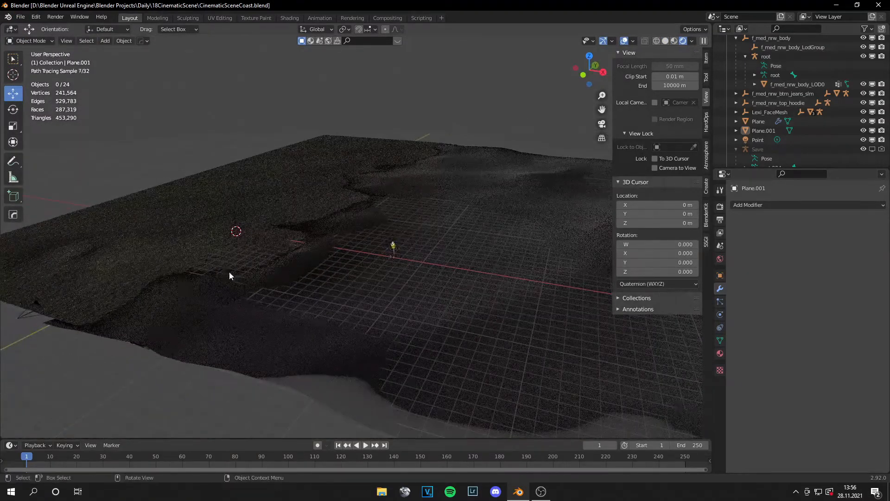
{"action": "key", "text": "n"}
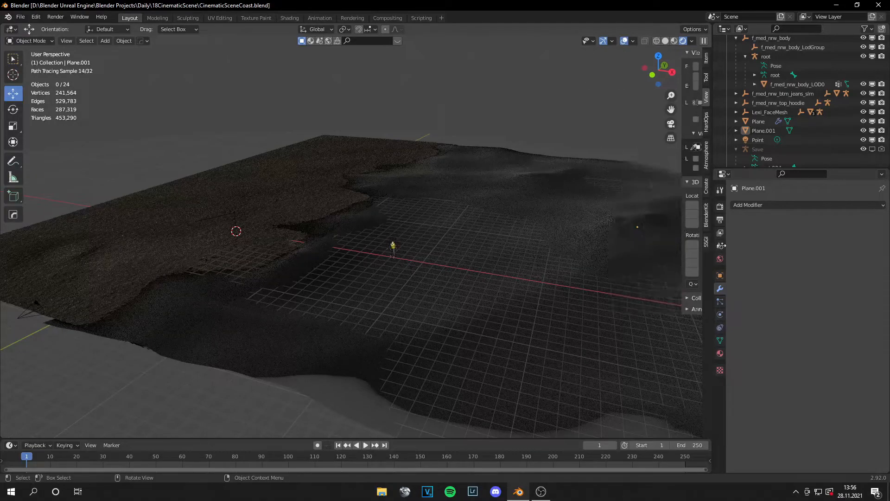
{"action": "left_click", "coordinate": [720, 208]}
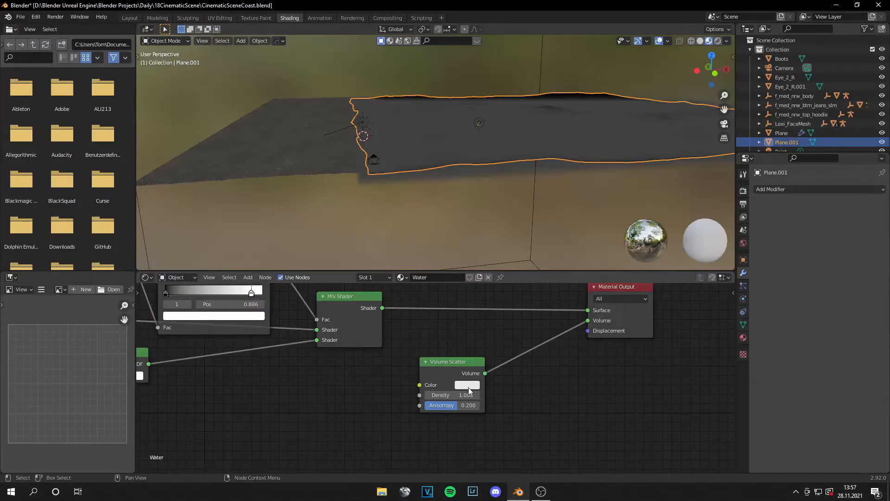
{"action": "left_click", "coordinate": [467, 385]}
{"action": "left_click", "coordinate": [494, 278]}
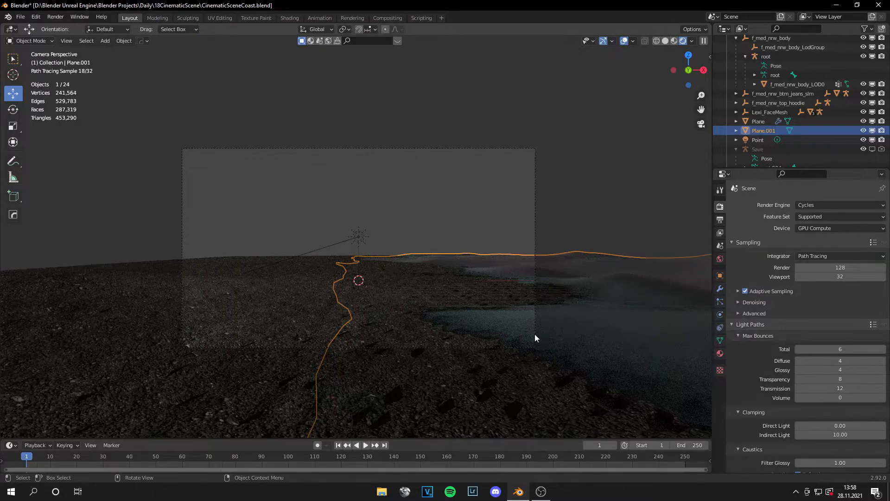
Step: Open the sand plane in Edit Mode from the top view with solid shading and clear its vertex selection
{"action": "middle_click_drag", "start_coordinate": [524, 335], "coordinate": [448, 225]}
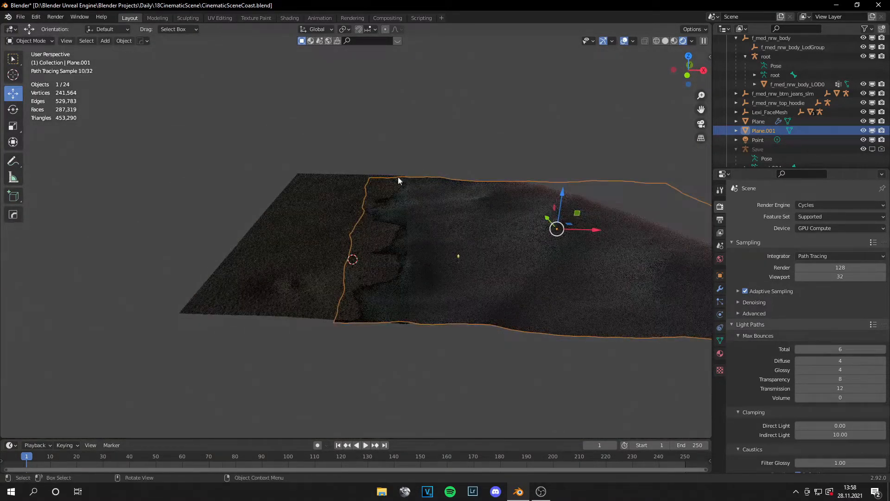
{"action": "left_click", "coordinate": [394, 283]}
{"action": "middle_click_drag", "start_coordinate": [420, 257], "coordinate": [443, 275]}
{"action": "key", "text": "KP_7"}
{"action": "key", "text": "Tab"}
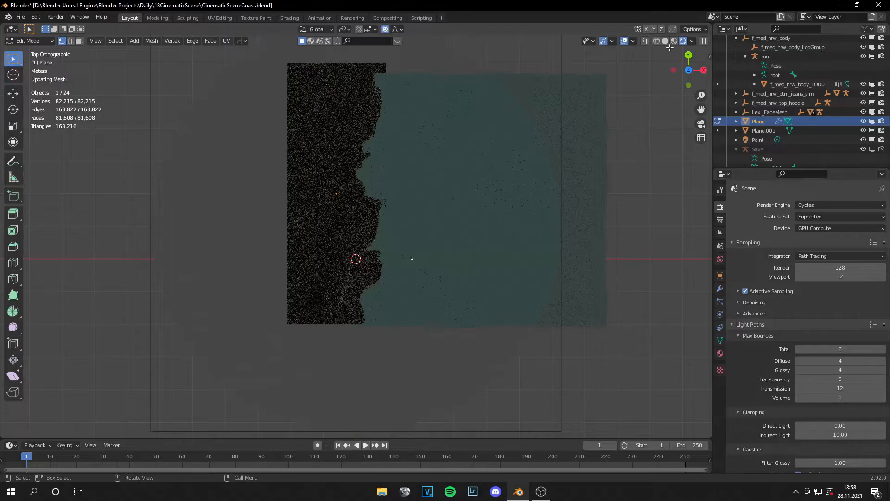
{"action": "left_click", "coordinate": [665, 41]}
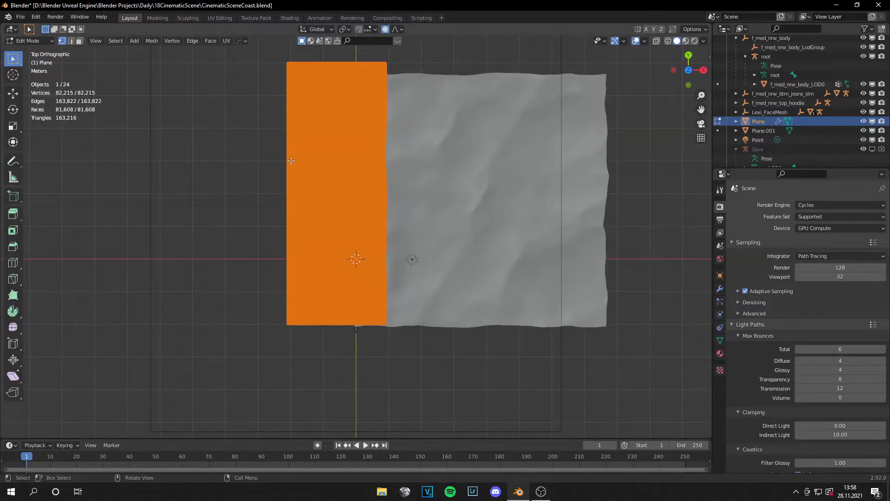
{"action": "key", "text": "alt+a"}
Step: Select the boundary edge loop along the sand plane's water side in edge select mode
{"action": "scroll", "coordinate": [470, 302], "scroll_direction": "up", "scroll_amount": 7}
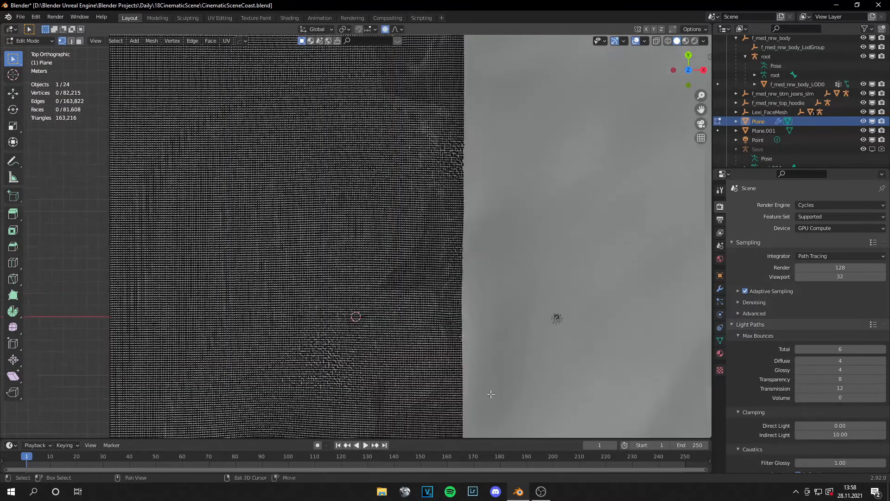
{"action": "middle_click_drag", "start_coordinate": [493, 393], "coordinate": [371, 142], "text": "shift"}
{"action": "scroll", "coordinate": [375, 223], "scroll_direction": "up", "scroll_amount": 3}
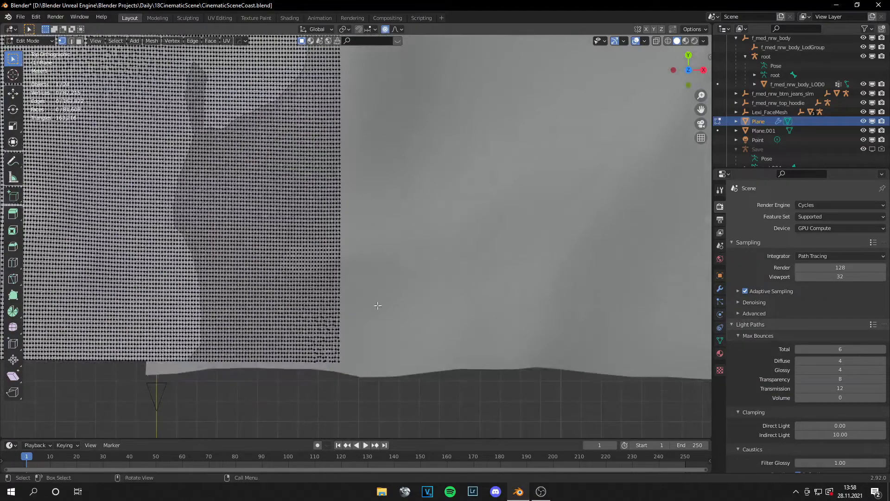
{"action": "left_click", "coordinate": [71, 41]}
{"action": "left_click", "coordinate": [337, 358], "text": "alt"}
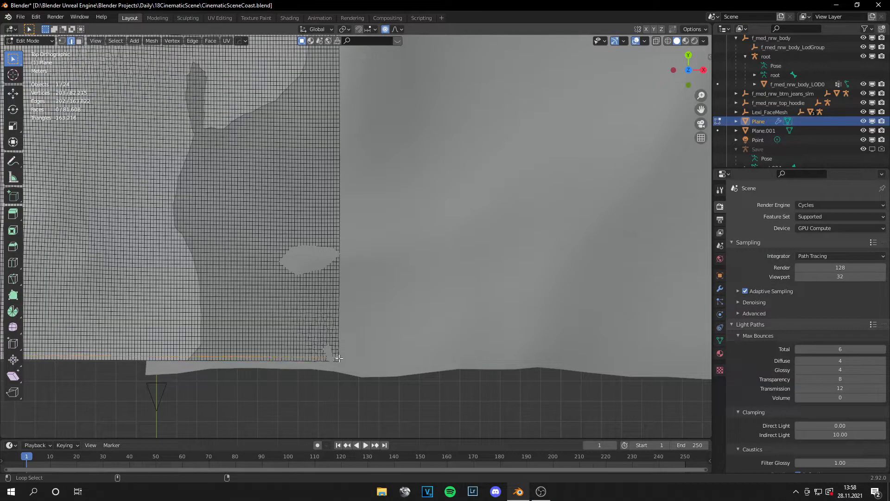
{"action": "scroll", "coordinate": [359, 369], "scroll_direction": "up", "scroll_amount": 2}
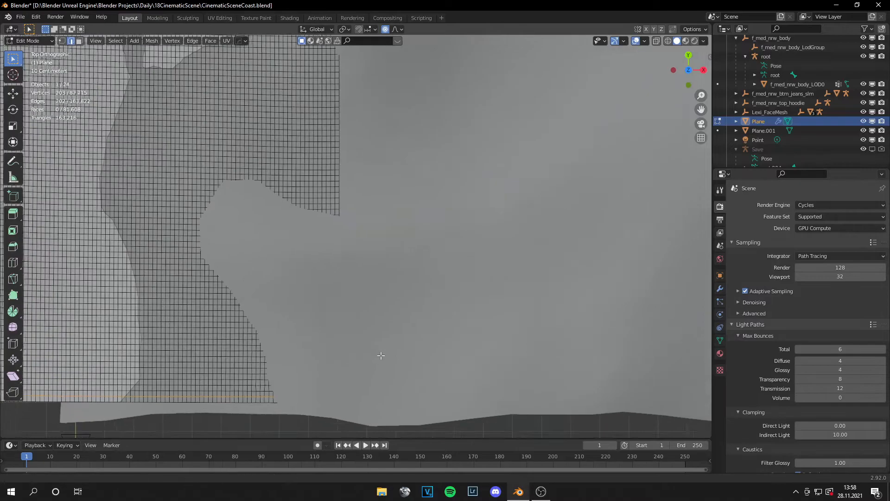
{"action": "left_click", "coordinate": [348, 137], "text": "alt+shift"}
{"action": "scroll", "coordinate": [412, 189], "scroll_direction": "down", "scroll_amount": 2}
{"action": "scroll", "coordinate": [412, 190], "scroll_direction": "down", "scroll_amount": 2}
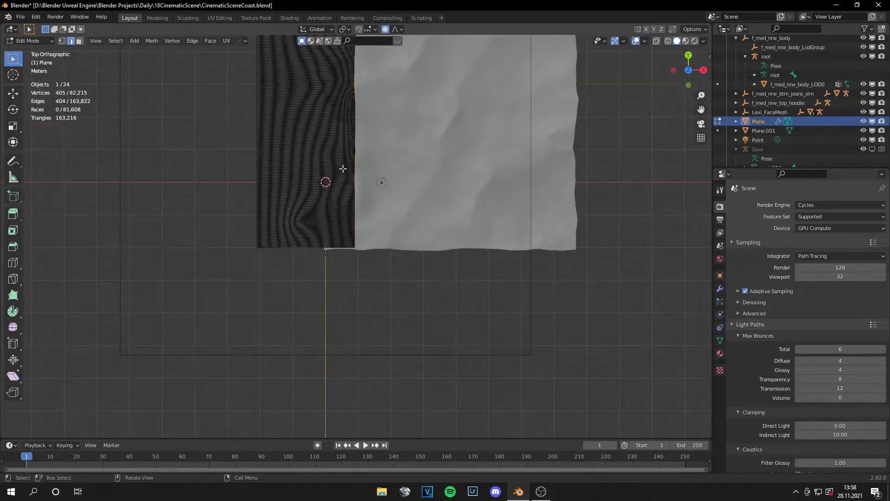
Step: Extrude the selected sand edge and move it along X to the far side of the water plane
{"action": "key", "text": "e"}
{"action": "right_click", "coordinate": [403, 97]}
{"action": "left_click", "coordinate": [13, 93]}
{"action": "left_click_drag", "start_coordinate": [413, 121], "coordinate": [602, 136]}
{"action": "left_click", "coordinate": [620, 141]}
Step: Lower the outer edge of the extruded sand along Z so the seabed slopes down beneath the water
{"action": "key", "text": "KP_0"}
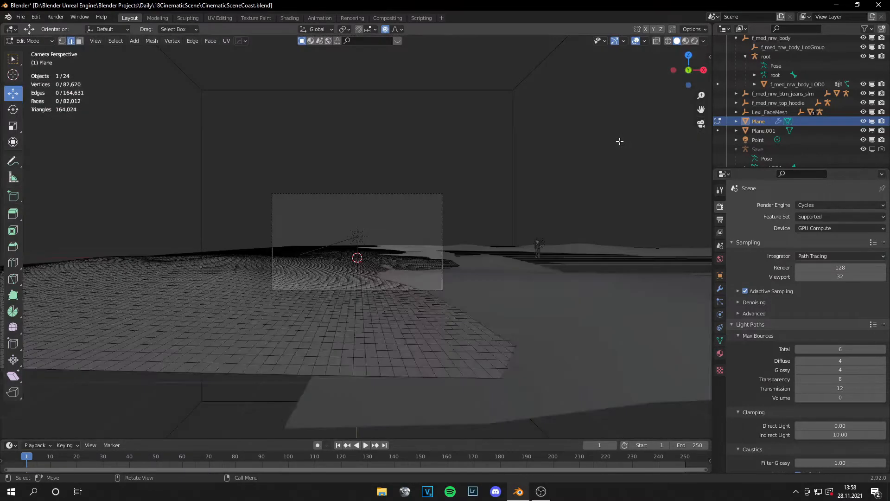
{"action": "scroll", "coordinate": [586, 149], "scroll_direction": "down", "scroll_amount": 3}
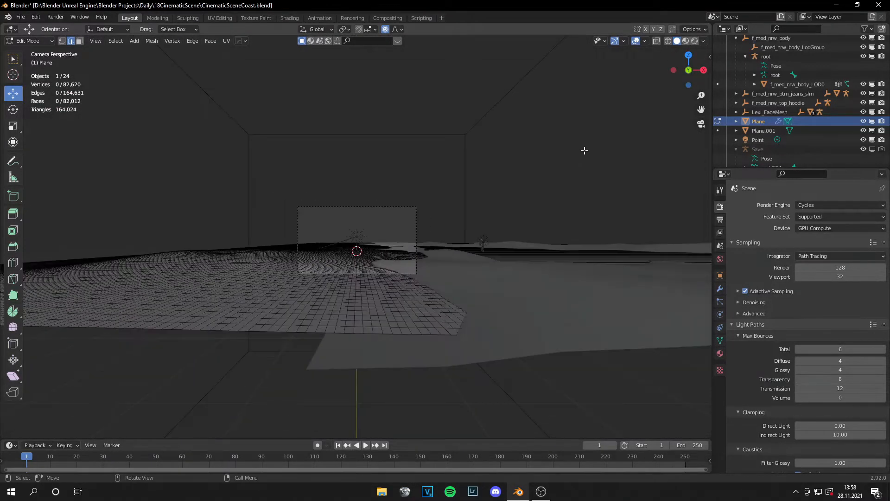
{"action": "middle_click_drag", "start_coordinate": [585, 149], "coordinate": [589, 178]}
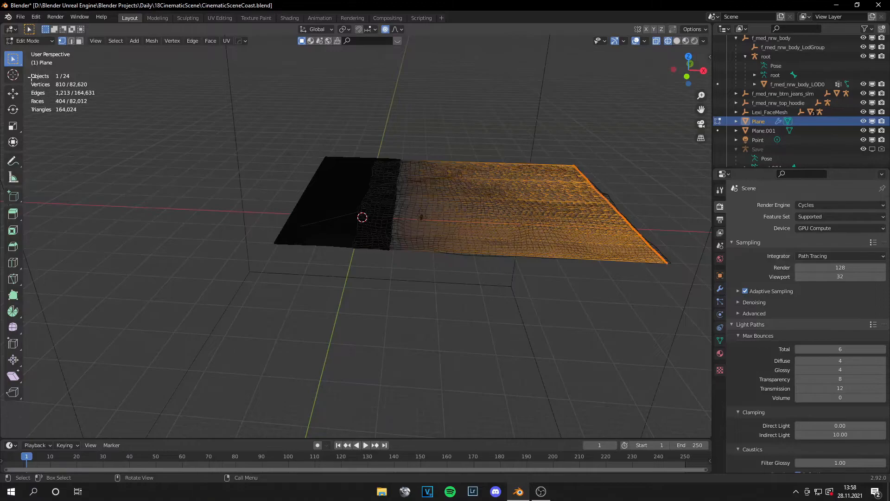
{"action": "left_click", "coordinate": [13, 93]}
{"action": "left_click_drag", "start_coordinate": [615, 170], "coordinate": [614, 210]}
{"action": "left_click", "coordinate": [624, 167]}
{"action": "middle_click_drag", "start_coordinate": [624, 168], "coordinate": [639, 196]}
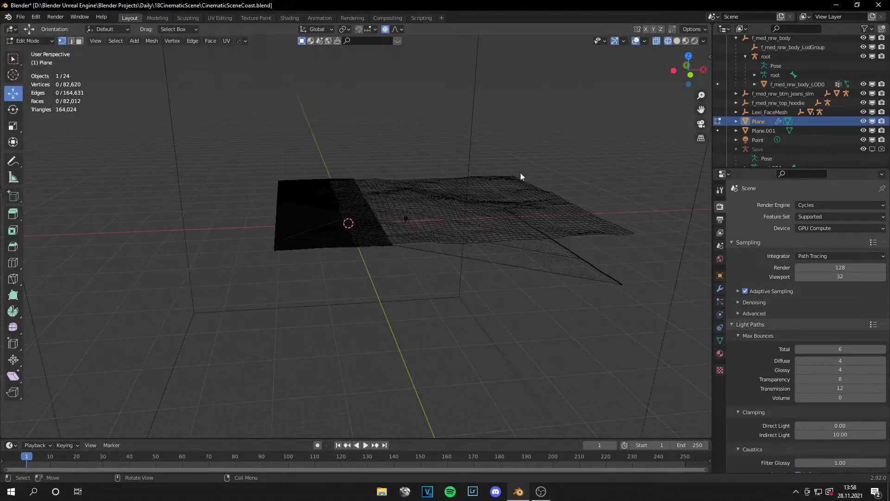
Step: Return the sand plane to Object Mode, deselect it and check the extended seabed from the camera and from above
{"action": "key", "text": "Tab"}
{"action": "left_click", "coordinate": [405, 108]}
{"action": "key", "text": "KP_0"}
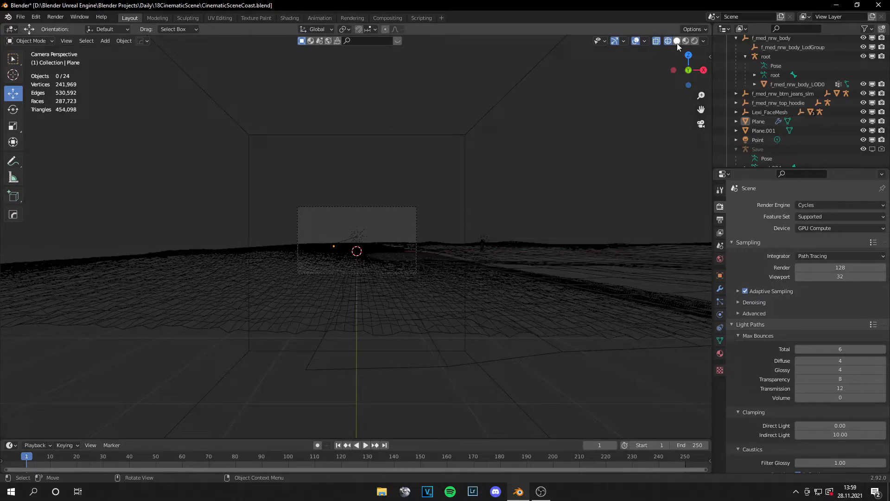
{"action": "middle_click_drag", "start_coordinate": [525, 224], "coordinate": [438, 247]}
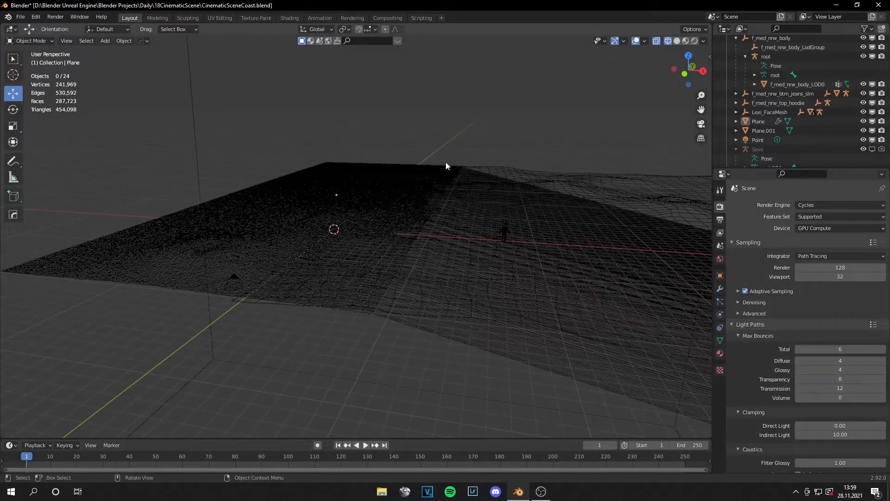
{"action": "middle_click_drag", "start_coordinate": [489, 165], "coordinate": [457, 278]}
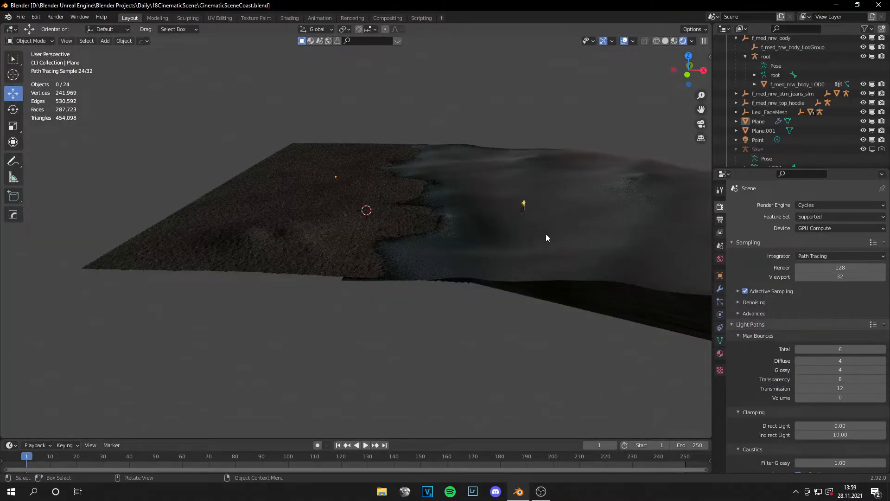
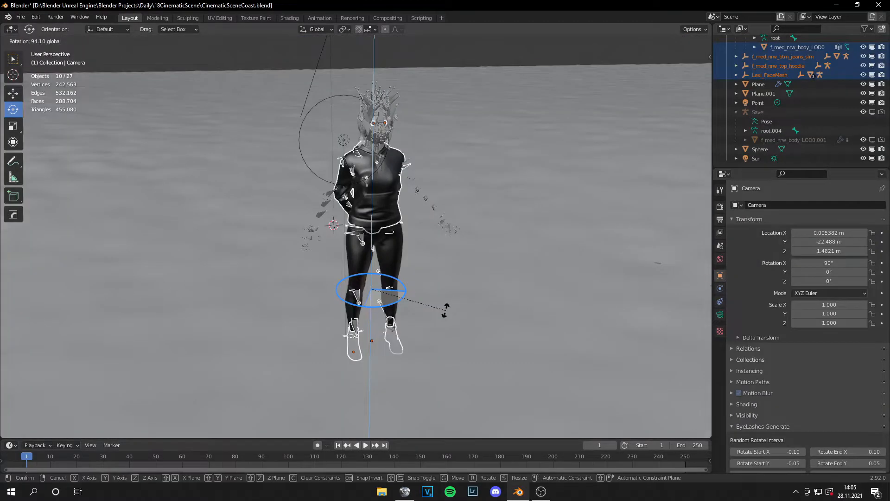
Step: Rotate the selected character 90° about the Z axis and raise it along Z until its boots stand on the sand
{"action": "type", "text": "90"}
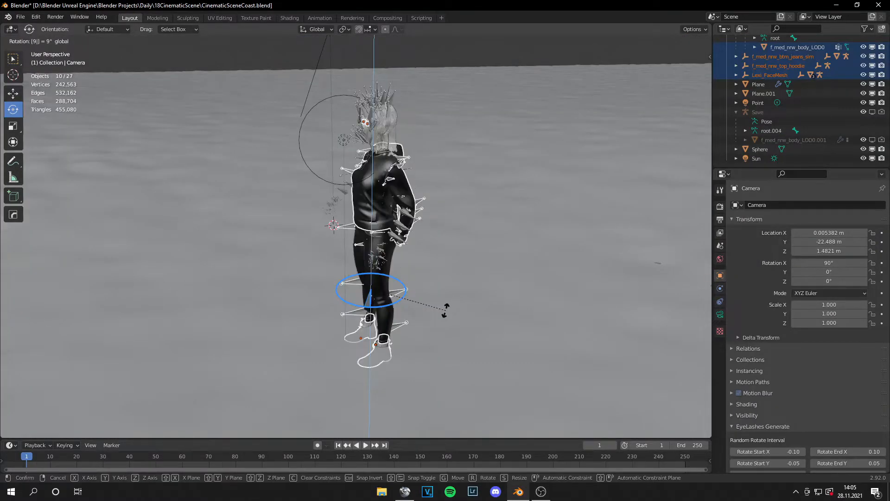
{"action": "key", "text": "Return"}
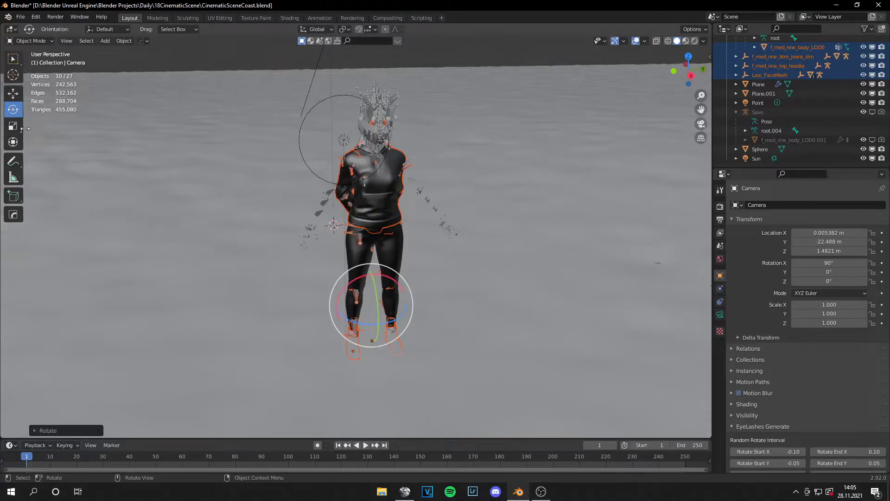
{"action": "left_click", "coordinate": [14, 97]}
{"action": "left_click_drag", "start_coordinate": [372, 274], "coordinate": [381, 263]}
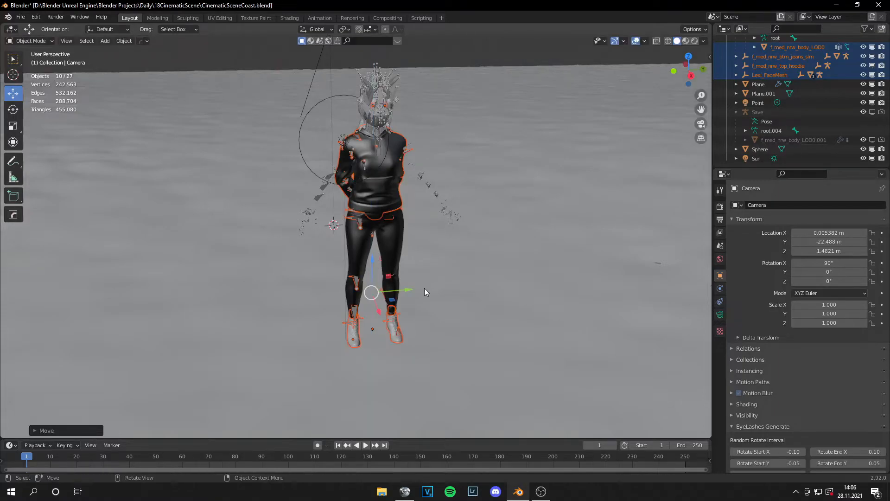
{"action": "scroll", "coordinate": [449, 296], "scroll_direction": "down", "scroll_amount": 2}
{"action": "middle_click_drag", "start_coordinate": [451, 296], "coordinate": [451, 282]}
{"action": "scroll", "coordinate": [436, 268], "scroll_direction": "up", "scroll_amount": 6}
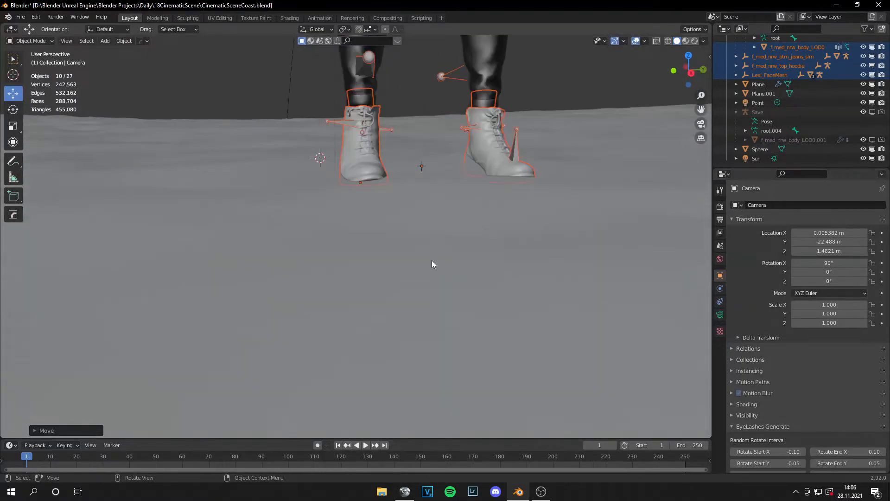
{"action": "scroll", "coordinate": [452, 212], "scroll_direction": "down", "scroll_amount": 5}
{"action": "middle_click_drag", "start_coordinate": [446, 211], "coordinate": [466, 221]}
{"action": "key", "text": "KP_0"}
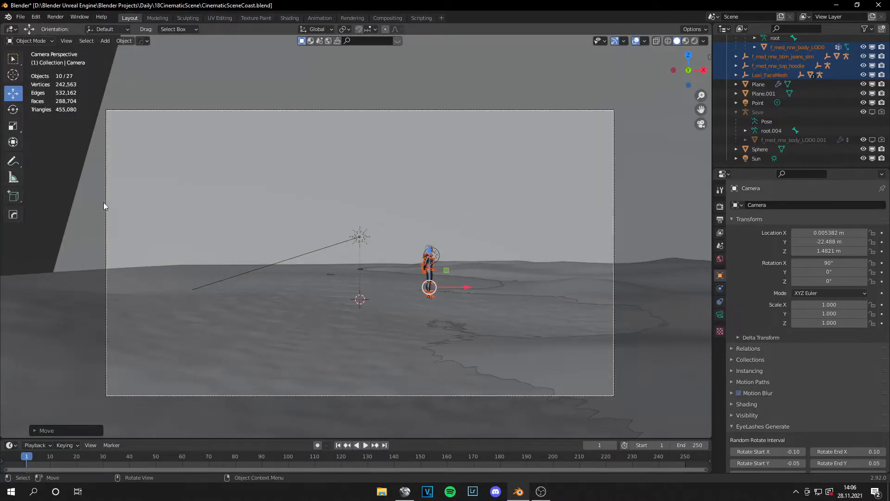
Step: Deselect the character, select the camera and open its lens settings
{"action": "left_click", "coordinate": [60, 215]}
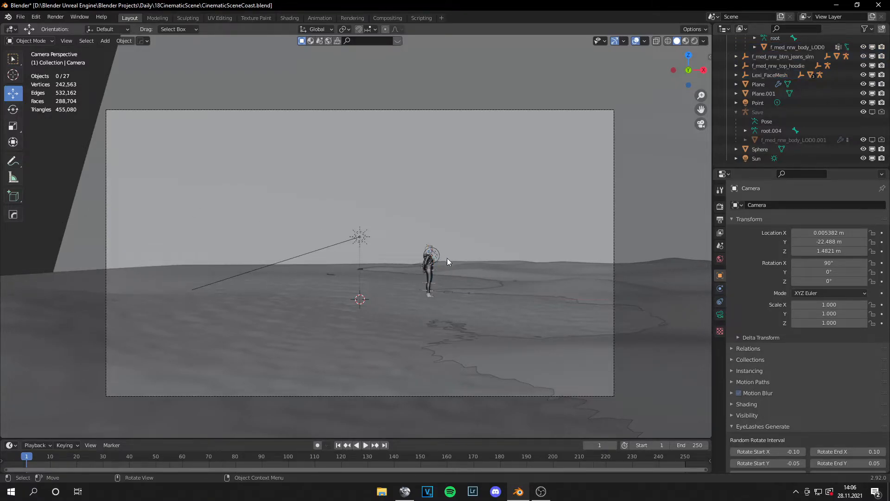
{"action": "left_click", "coordinate": [111, 260]}
{"action": "left_click", "coordinate": [720, 315]}
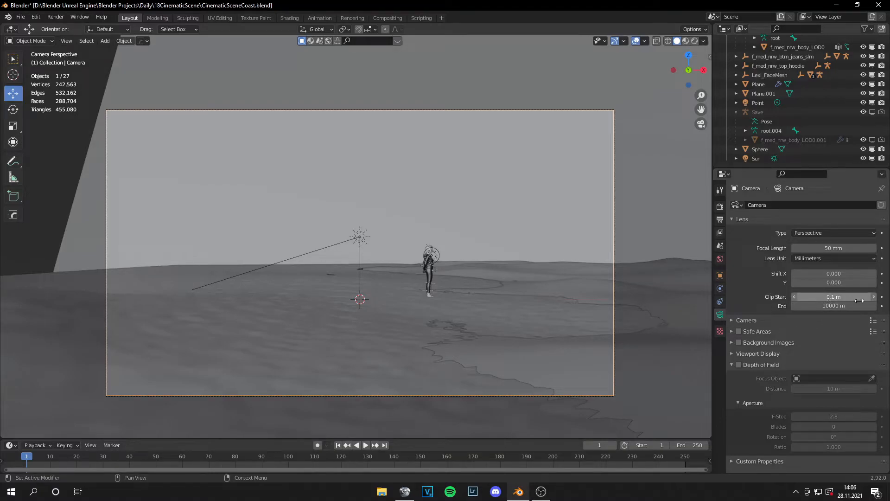
Step: Try focal lengths of 12 mm and 120 mm on the camera
{"action": "left_click", "coordinate": [828, 249]}
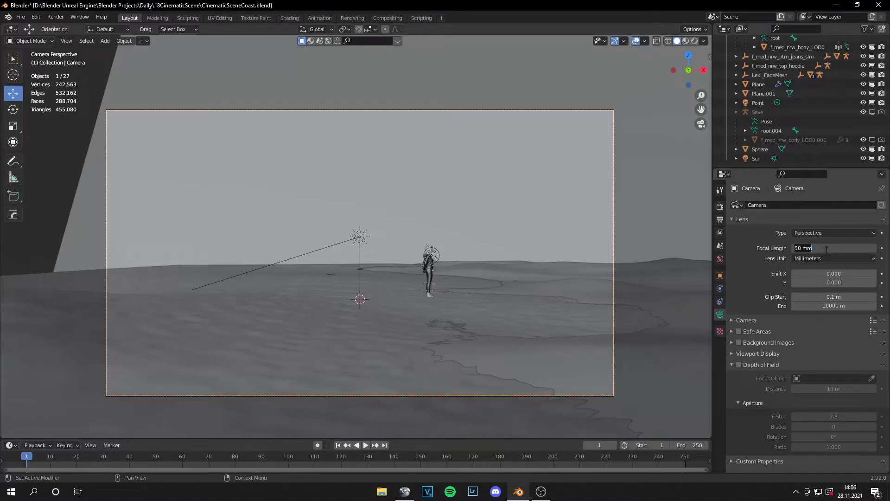
{"action": "type", "text": "12"}
{"action": "key", "text": "Return"}
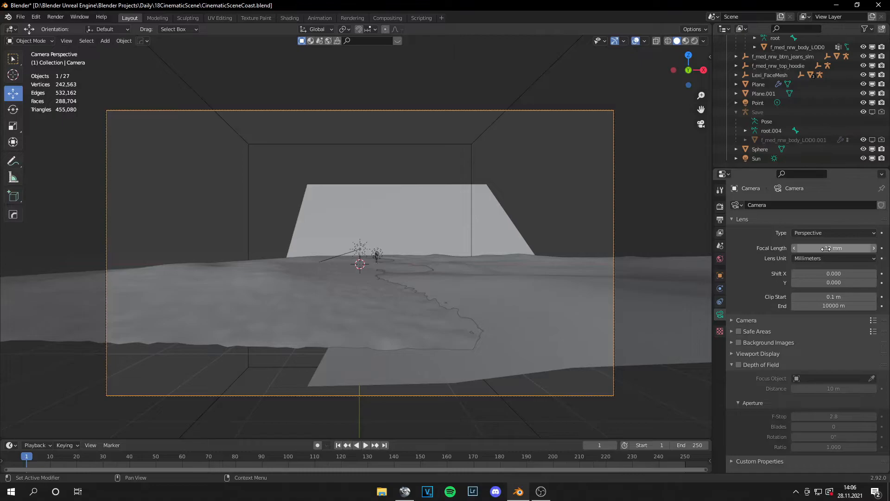
{"action": "left_click", "coordinate": [841, 248]}
{"action": "type", "text": "120"}
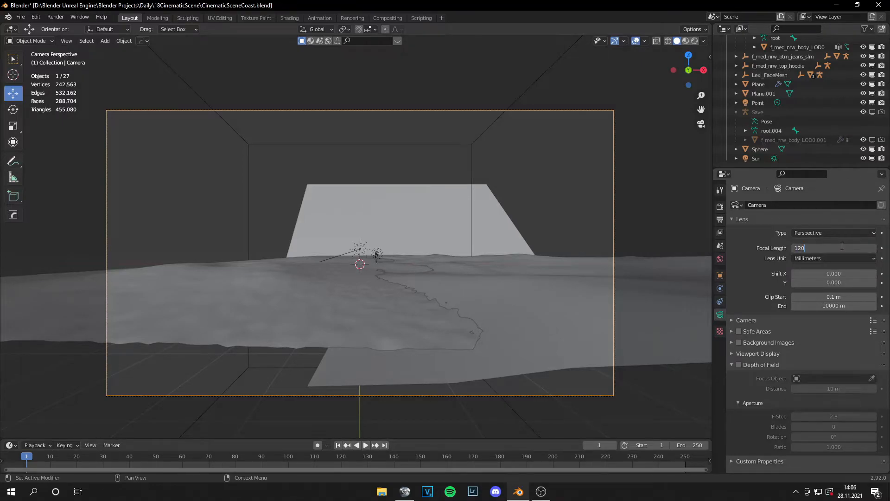
{"action": "key", "text": "Return"}
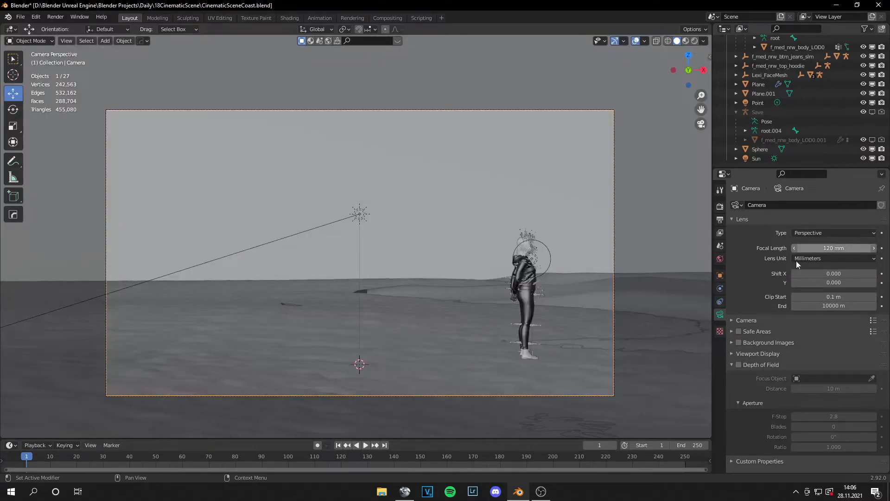
{"action": "scroll", "coordinate": [625, 285], "scroll_direction": "down", "scroll_amount": 1}
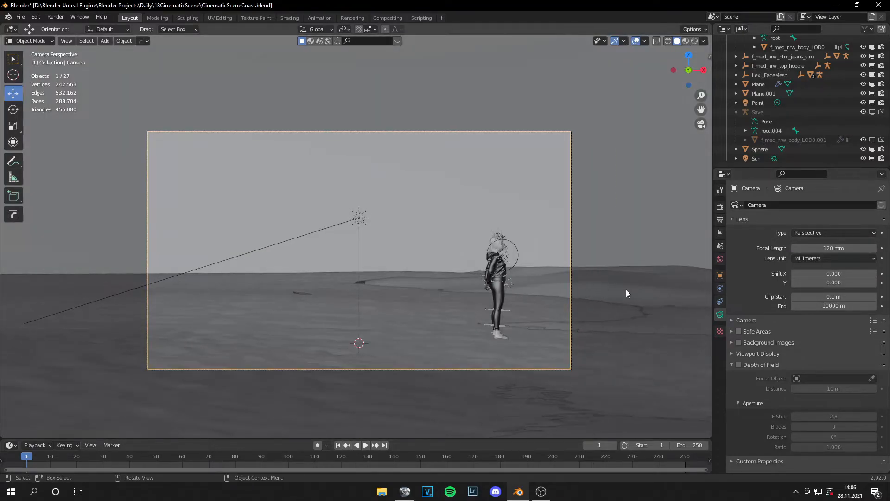
Step: Set the camera's focal length to 90 mm and show the viewport sidebar
{"action": "left_click", "coordinate": [841, 249]}
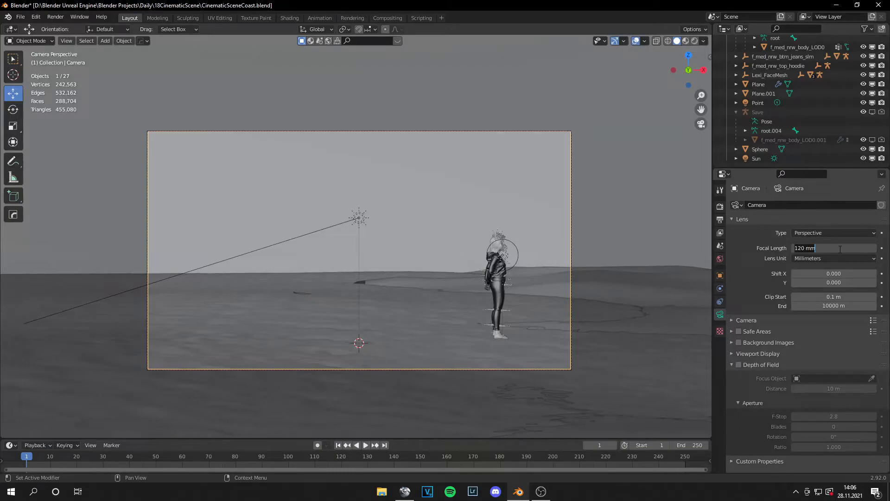
{"action": "key", "text": "BackSpace"}
{"action": "key", "text": "BackSpace"}
{"action": "key", "text": "BackSpace"}
{"action": "key", "text": "BackSpace"}
{"action": "key", "text": "BackSpace"}
{"action": "key", "text": "BackSpace"}
{"action": "type", "text": "90"}
{"action": "key", "text": "Return"}
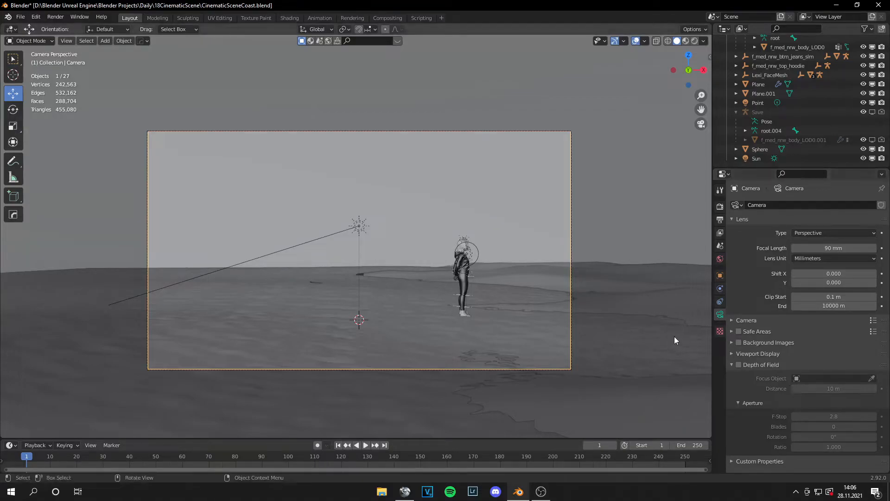
{"action": "middle_click_drag", "start_coordinate": [590, 277], "coordinate": [589, 274], "text": "shift"}
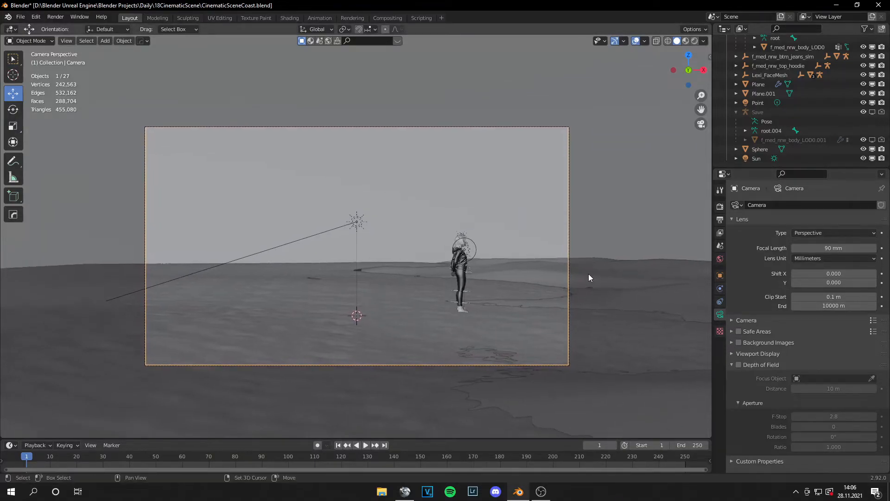
{"action": "key", "text": "n"}
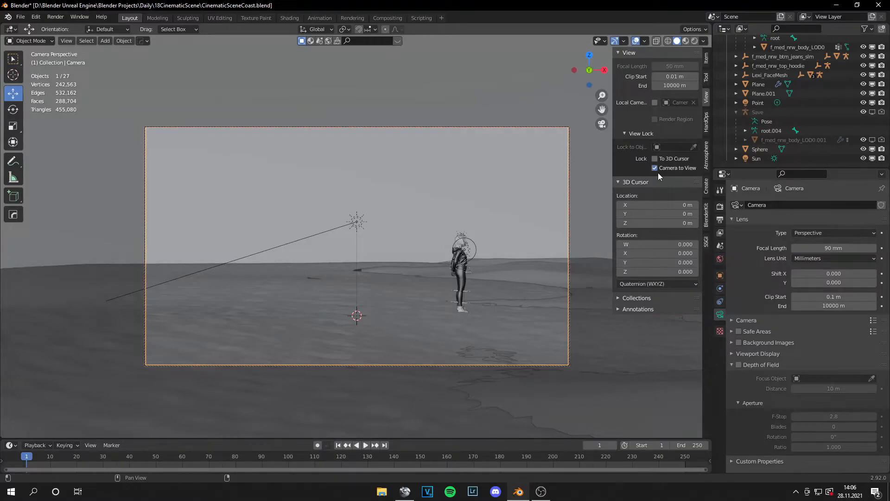
Step: Extrude the selected far edge of the sand plane and move it far out along Y, ending in Object Mode
{"action": "middle_click_drag", "start_coordinate": [560, 251], "coordinate": [520, 236], "text": "shift"}
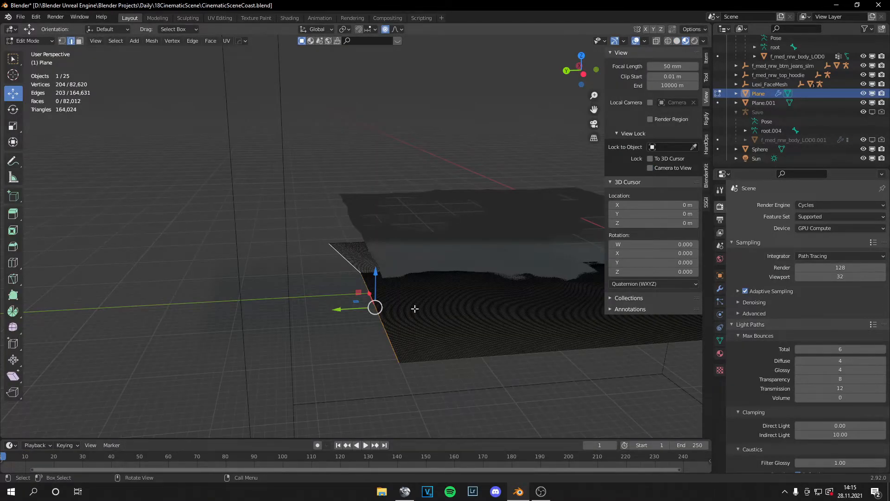
{"action": "mouse_move", "coordinate": [439, 326]}
{"action": "middle_mouse_down"}
{"action": "mouse_move", "coordinate": [494, 312]}
{"action": "mouse_move", "coordinate": [424, 323]}
{"action": "middle_mouse_up"}
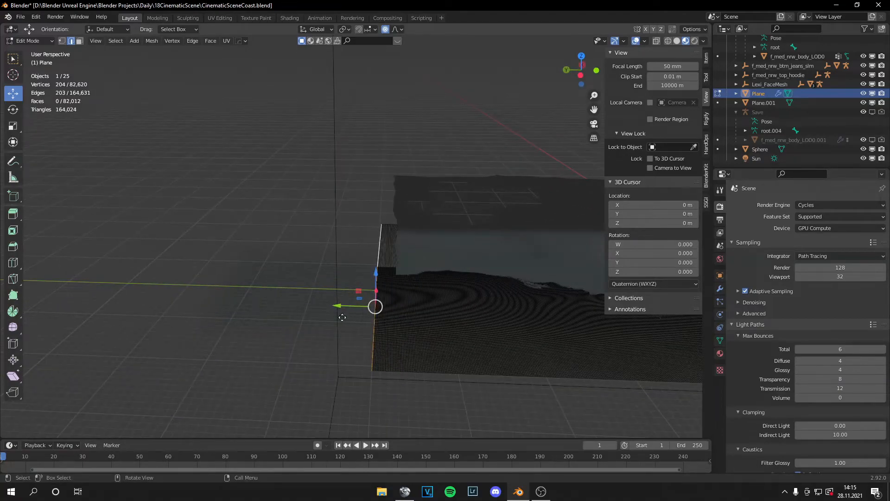
{"action": "key", "text": "e"}
{"action": "right_click", "coordinate": [291, 311]}
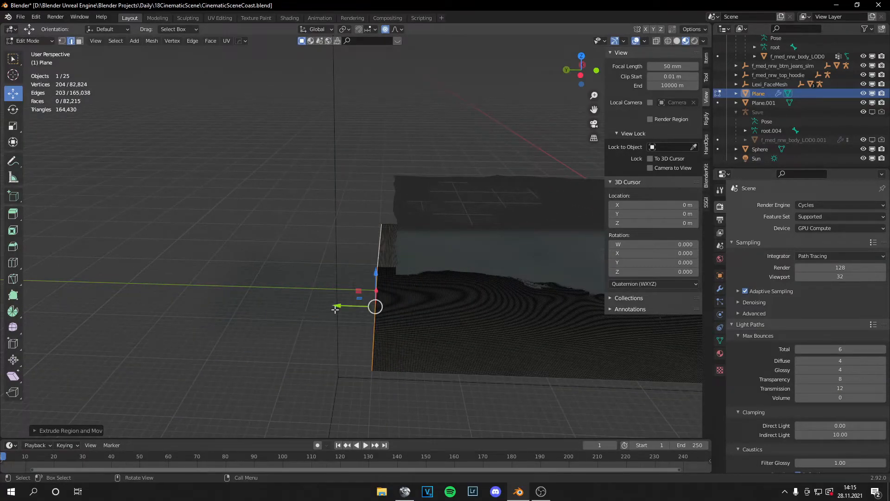
{"action": "key", "text": "g"}
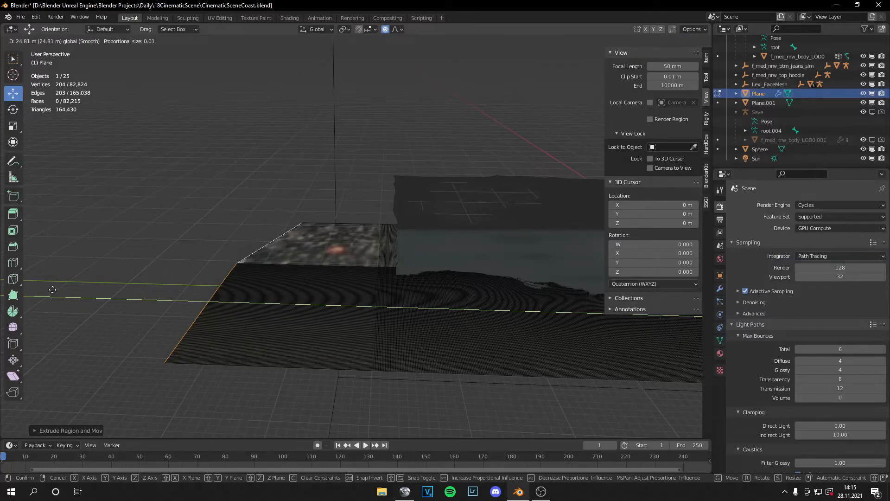
{"action": "left_click_drag", "start_coordinate": [1, 286], "coordinate": [535, 332]}
{"action": "scroll", "coordinate": [493, 331], "scroll_direction": "down", "scroll_amount": 4}
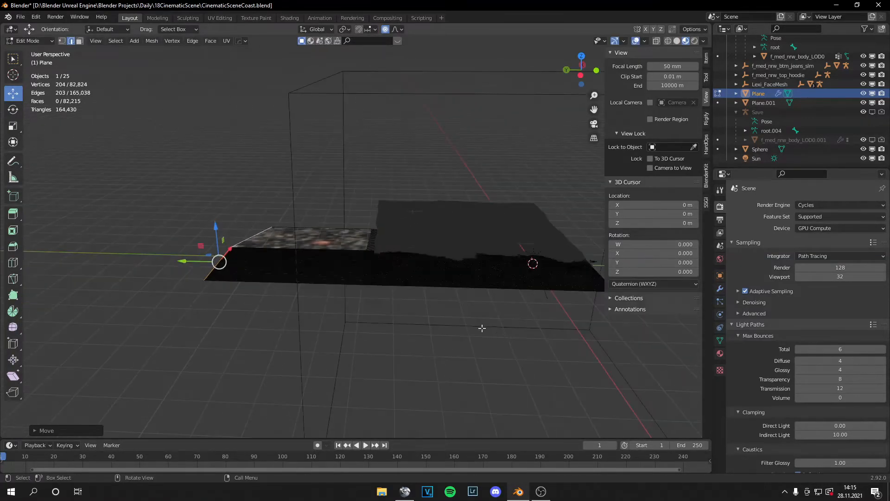
{"action": "left_click_drag", "start_coordinate": [194, 262], "coordinate": [157, 260]}
{"action": "scroll", "coordinate": [417, 249], "scroll_direction": "up", "scroll_amount": 2}
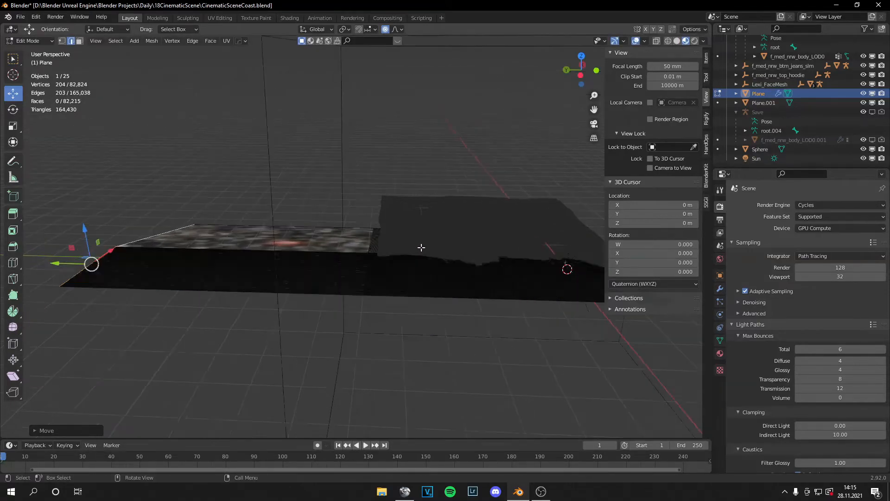
{"action": "key", "text": "Tab"}
Step: Extrude the water plane's far edge along Y to about the sand's far end, then deselect it and check the camera view
{"action": "left_click", "coordinate": [424, 248]}
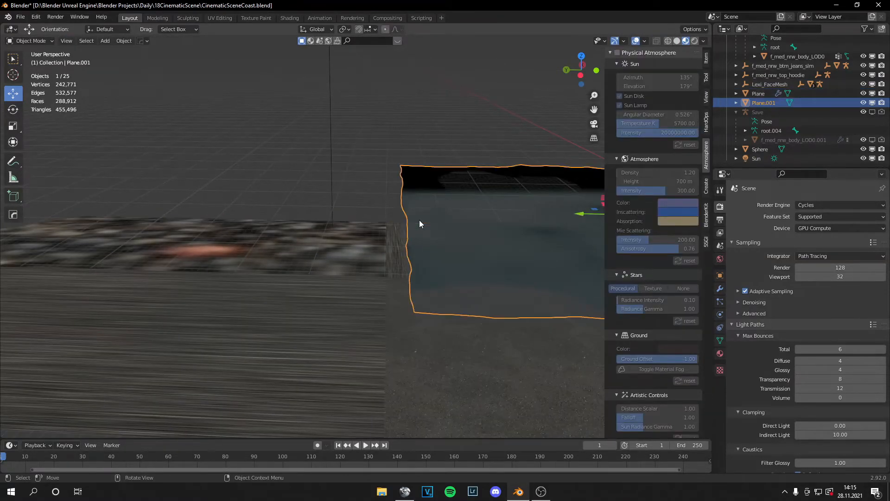
{"action": "key", "text": "Tab"}
{"action": "scroll", "coordinate": [416, 280], "scroll_direction": "up", "scroll_amount": 2}
{"action": "left_click", "coordinate": [409, 295], "text": "alt"}
{"action": "middle_click_drag", "start_coordinate": [410, 296], "coordinate": [386, 257]}
{"action": "key", "text": "e"}
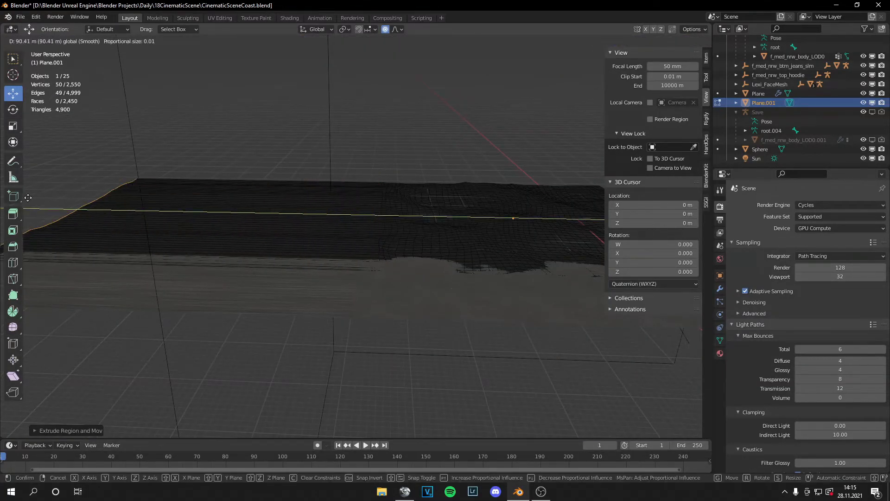
{"action": "left_click", "coordinate": [48, 205]}
{"action": "scroll", "coordinate": [324, 176], "scroll_direction": "down", "scroll_amount": 3}
{"action": "key", "text": "Tab"}
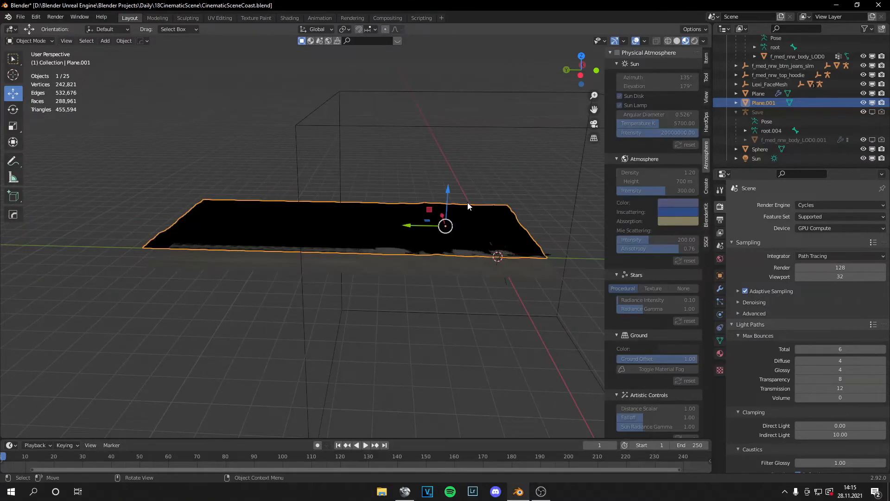
{"action": "left_click", "coordinate": [465, 182]}
{"action": "middle_click_drag", "start_coordinate": [465, 183], "coordinate": [387, 176]}
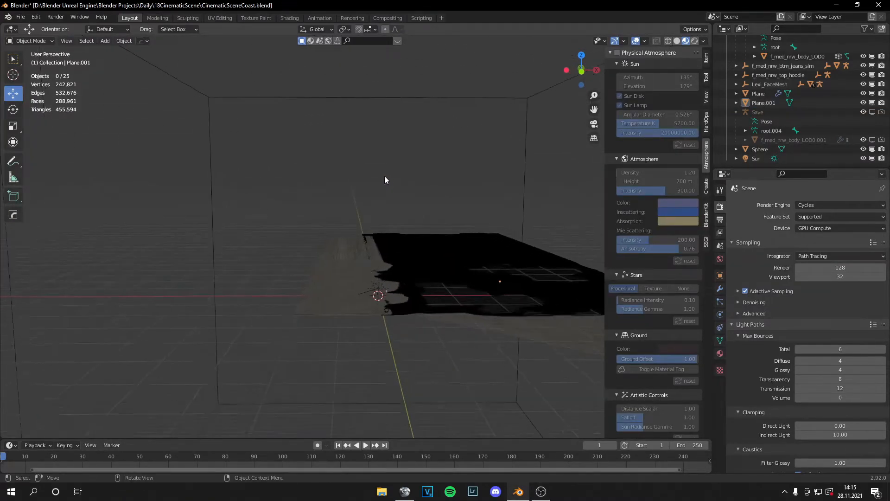
{"action": "key", "text": "KP_0"}
Step: Switch to the Shading workspace with Material Preview shading and select the fog cube so its Principled Volume material is open
{"action": "left_click", "coordinate": [445, 231]}
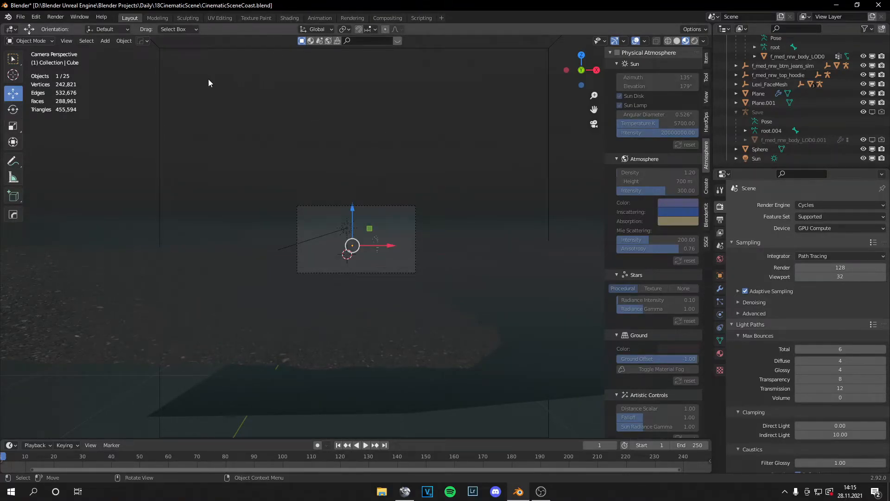
{"action": "left_click", "coordinate": [160, 76]}
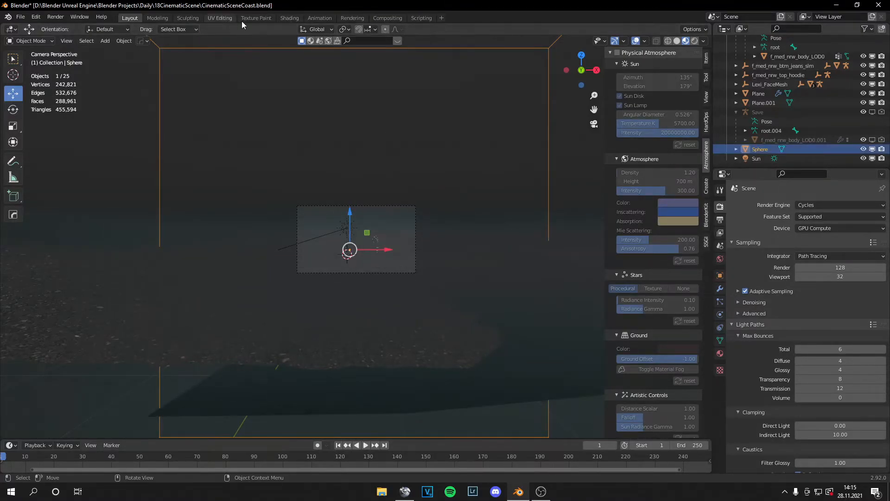
{"action": "left_click", "coordinate": [290, 17]}
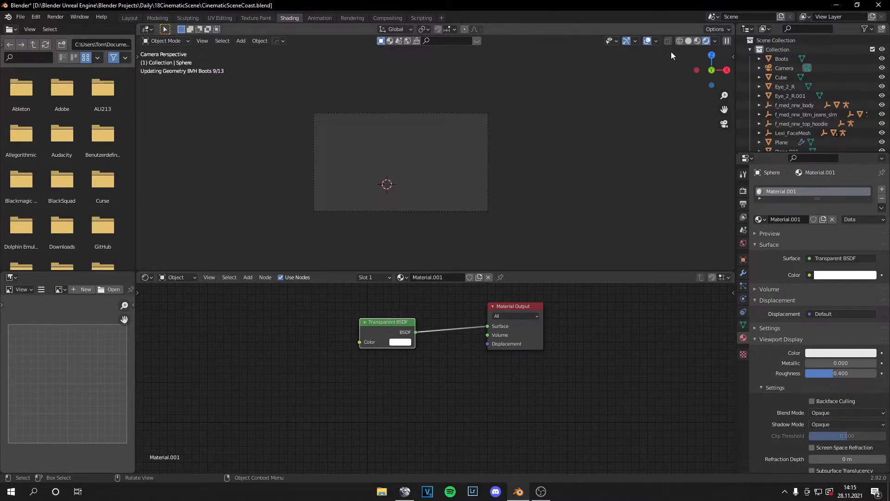
{"action": "left_click", "coordinate": [697, 41]}
{"action": "middle_click_drag", "start_coordinate": [462, 174], "coordinate": [462, 181]}
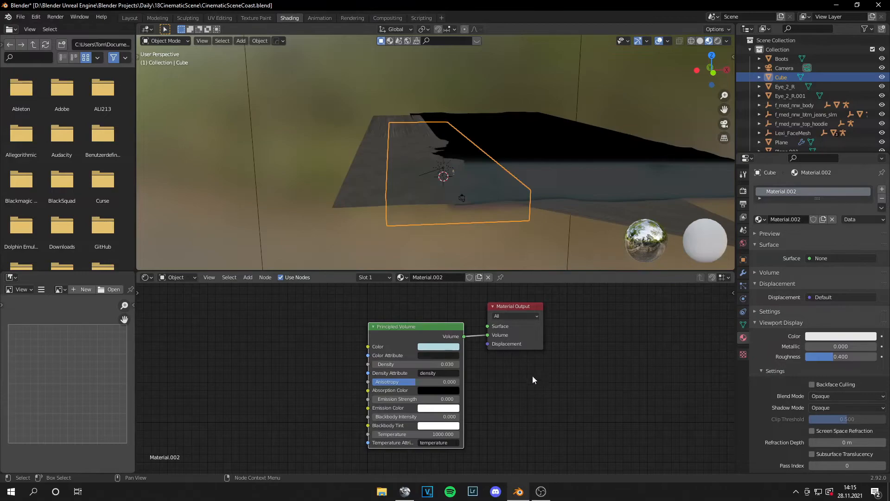
{"action": "scroll", "coordinate": [540, 384], "scroll_direction": "up", "scroll_amount": 1}
{"action": "scroll", "coordinate": [548, 394], "scroll_direction": "up", "scroll_amount": 1}
{"action": "scroll", "coordinate": [506, 202], "scroll_direction": "up", "scroll_amount": 2}
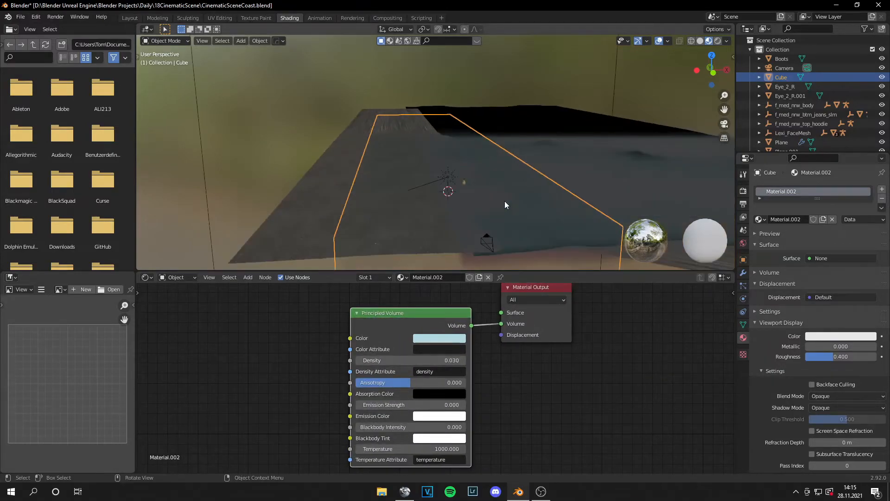
Step: Move the fog cube's far end outward along Y over the extended coast, then return to the camera view in the Layout workspace
{"action": "middle_click_drag", "start_coordinate": [505, 201], "coordinate": [309, 204]}
{"action": "key", "text": "Tab"}
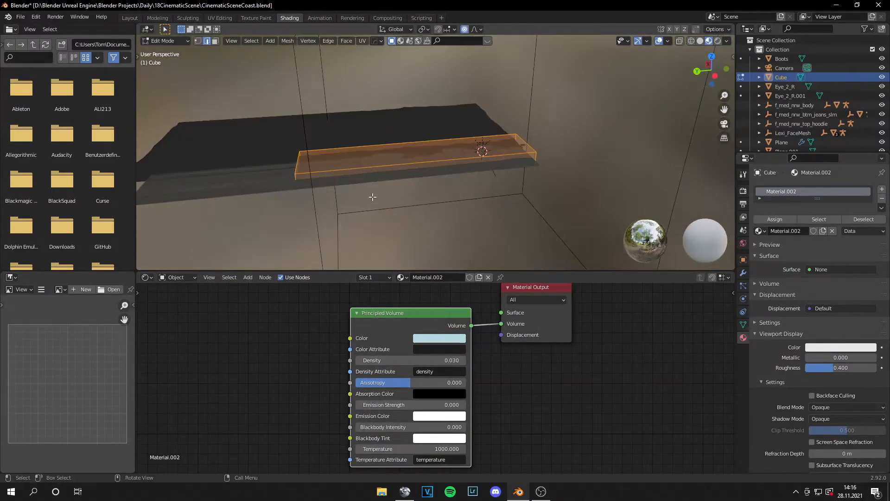
{"action": "left_click_drag", "start_coordinate": [309, 203], "coordinate": [265, 124]}
{"action": "middle_click_drag", "start_coordinate": [391, 169], "coordinate": [400, 191]}
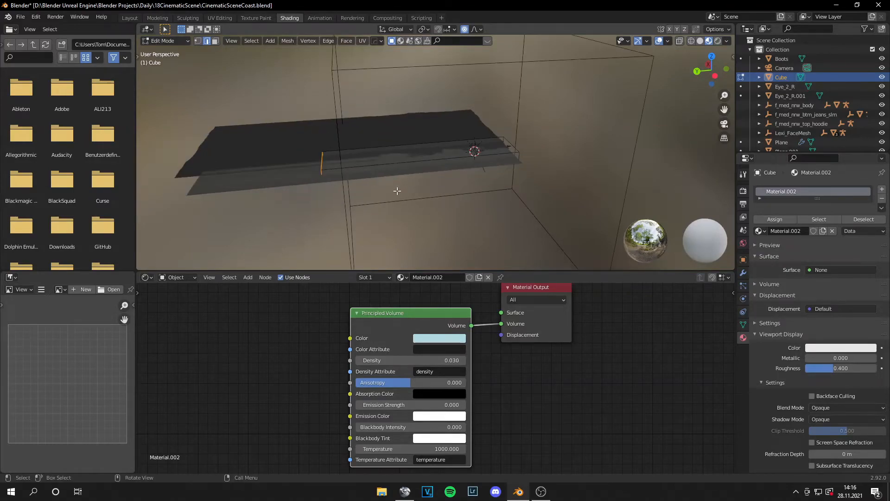
{"action": "key", "text": "g"}
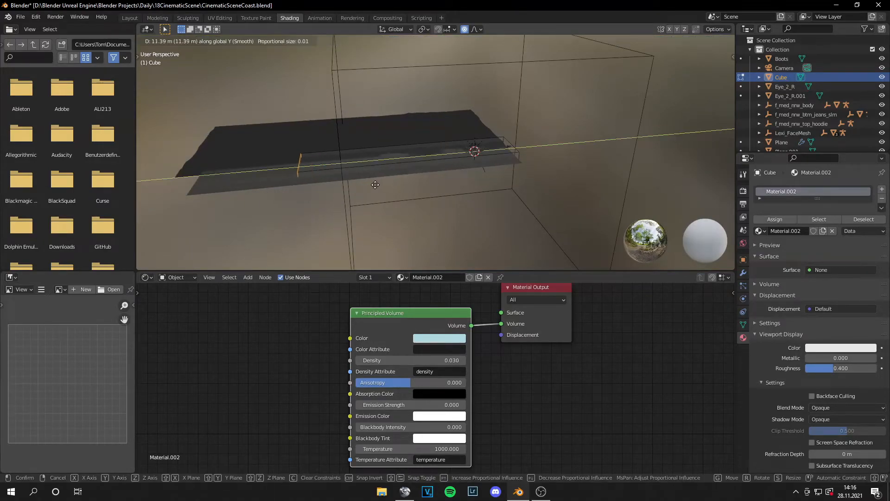
{"action": "left_click", "coordinate": [362, 199]}
{"action": "middle_click_drag", "start_coordinate": [588, 161], "coordinate": [498, 150]}
{"action": "key", "text": "Tab"}
{"action": "key", "text": "KP_0"}
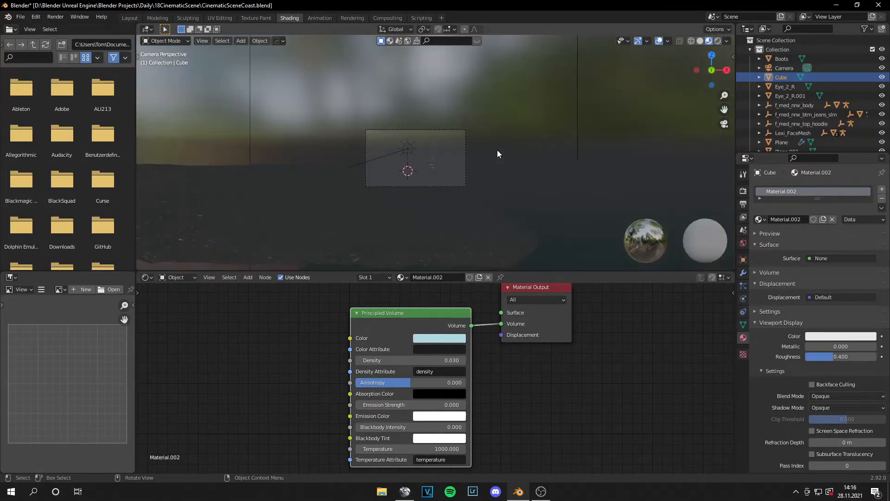
{"action": "left_click", "coordinate": [129, 18]}
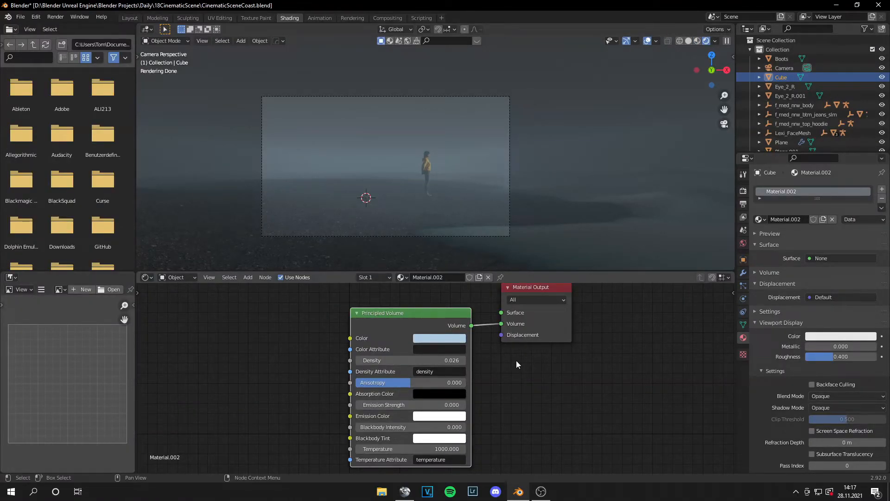
Step: Move the sand plane about 0.67 m in the negative X direction, then check the shoreline in the camera view
{"action": "left_click", "coordinate": [579, 195]}
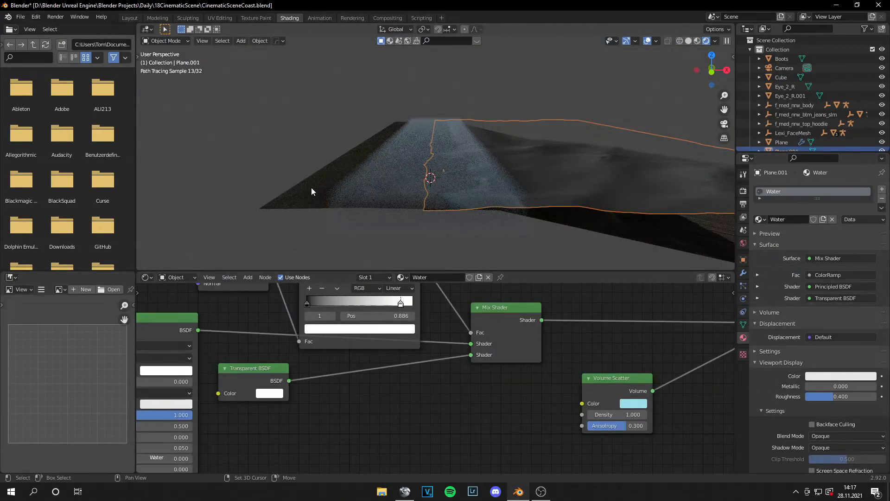
{"action": "key", "text": "KP_0"}
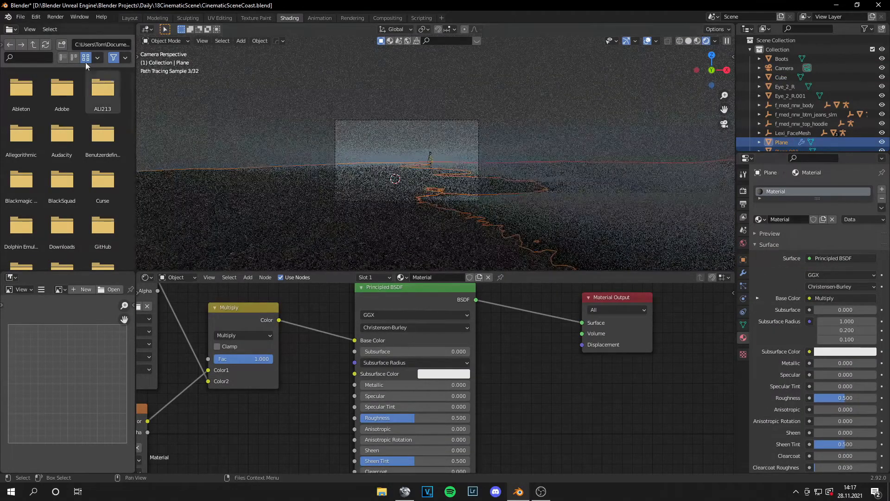
{"action": "scroll", "coordinate": [443, 184], "scroll_direction": "up", "scroll_amount": 1}
{"action": "key", "text": "g"}
{"action": "key", "text": "x"}
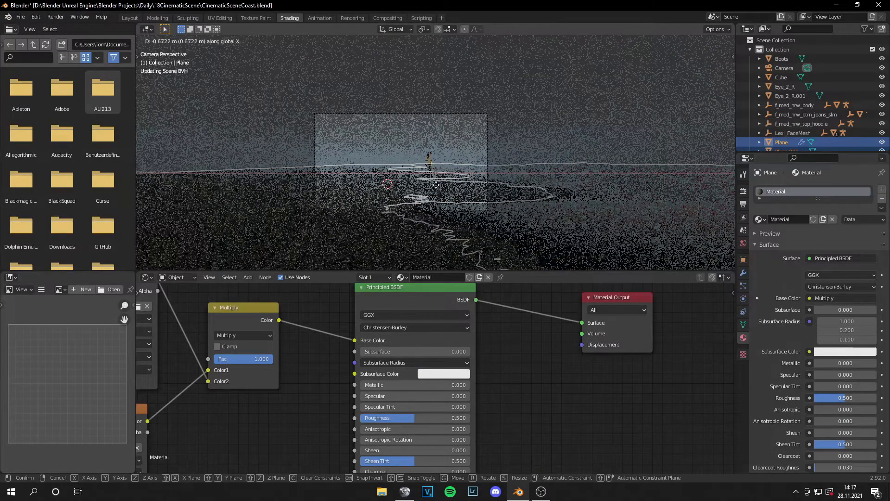
{"action": "left_click", "coordinate": [434, 184]}
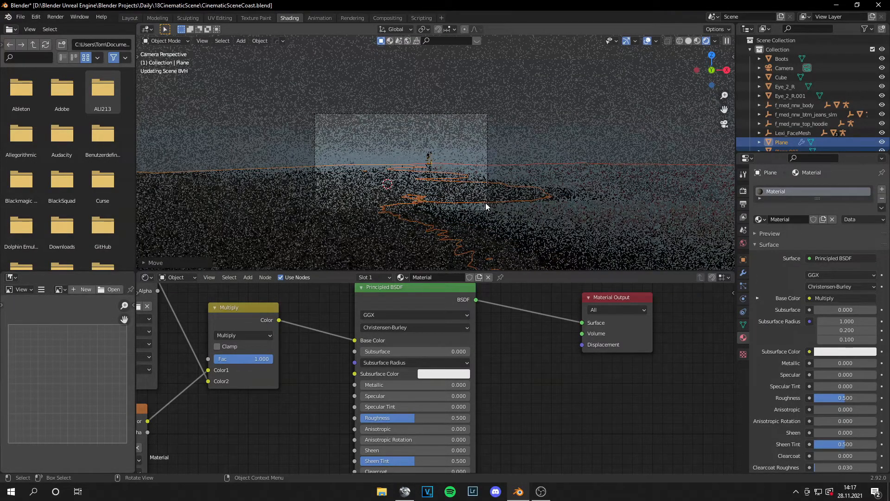
{"action": "scroll", "coordinate": [485, 203], "scroll_direction": "up", "scroll_amount": 3}
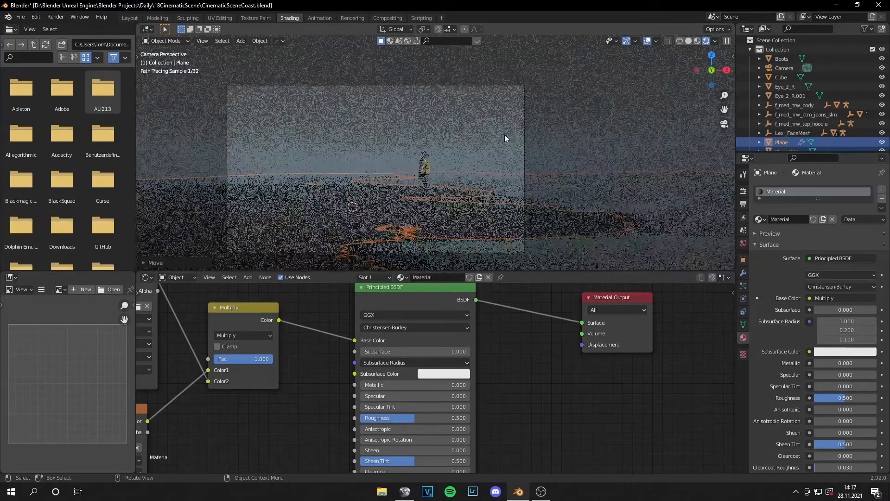
{"action": "left_click", "coordinate": [505, 135]}
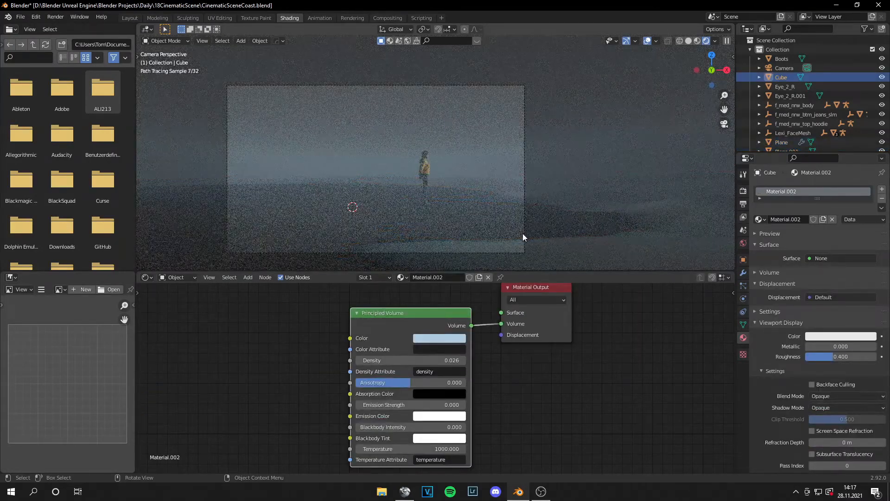
{"action": "scroll", "coordinate": [523, 233], "scroll_direction": "up", "scroll_amount": 1}
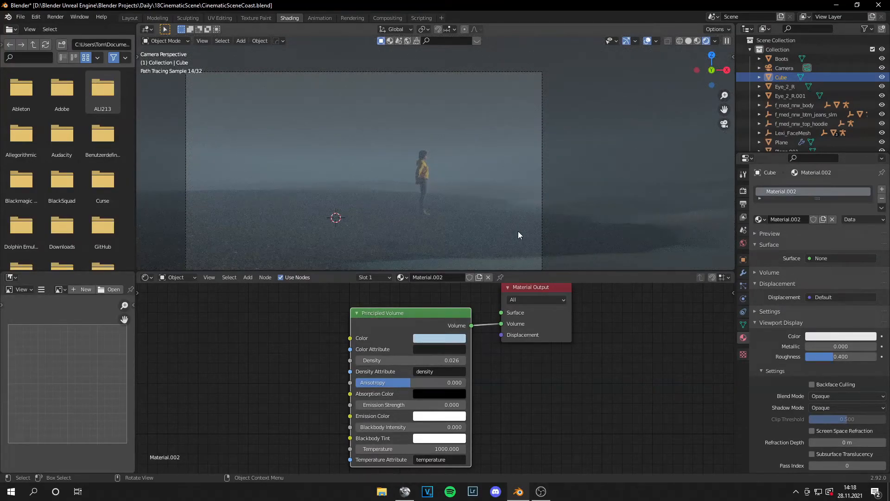
Step: Reselect the sand plane and nudge it slightly further along X while looking through the camera
{"action": "left_click", "coordinate": [591, 204]}
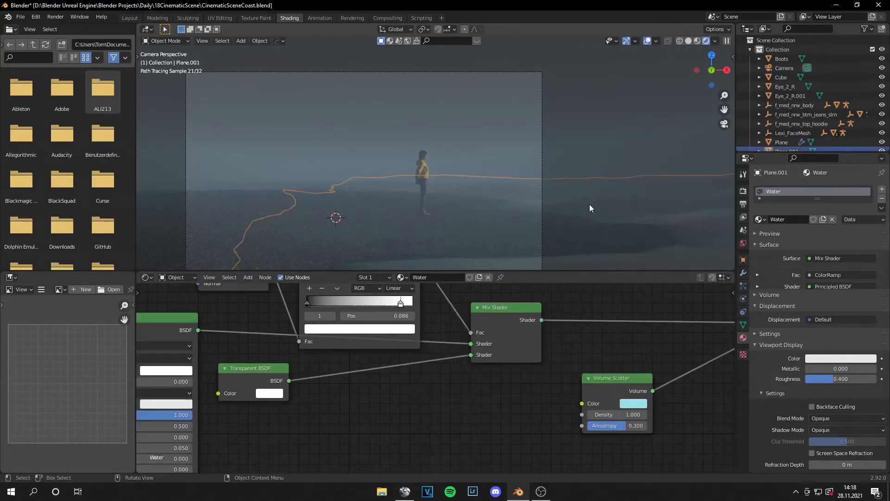
{"action": "middle_click_drag", "start_coordinate": [502, 218], "coordinate": [467, 215]}
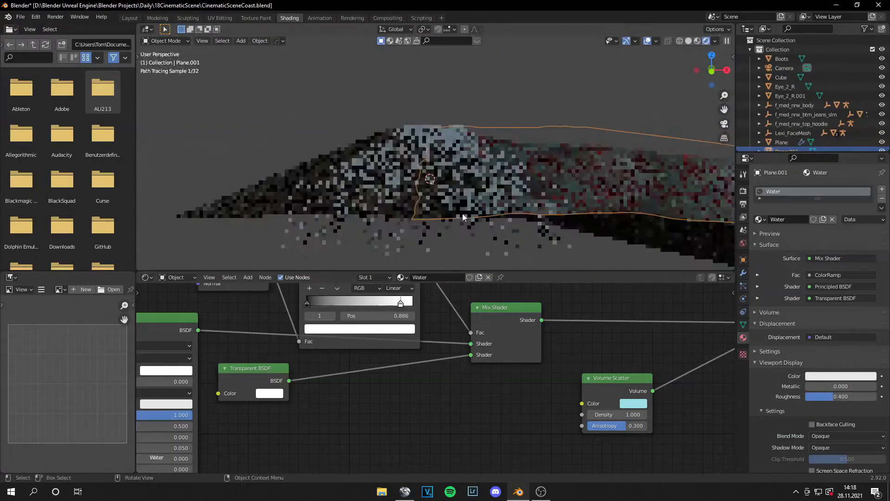
{"action": "left_click", "coordinate": [276, 184]}
{"action": "key", "text": "KP_0"}
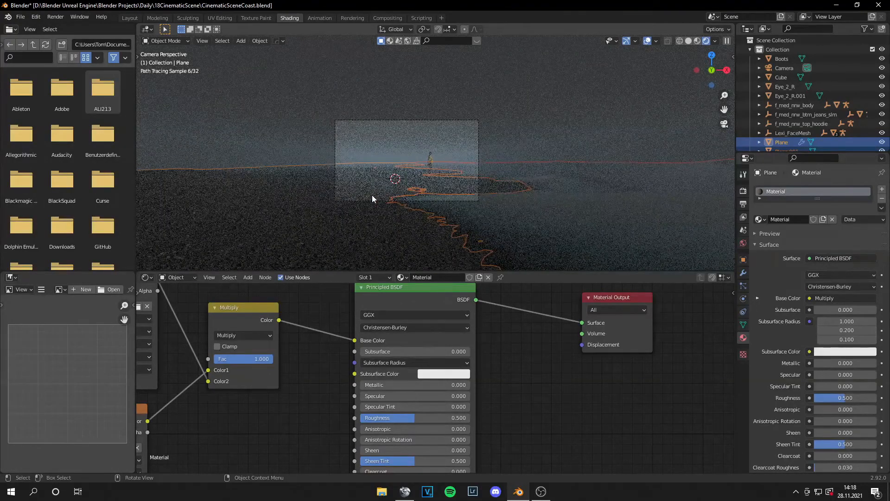
{"action": "key", "text": "g"}
{"action": "key", "text": "x"}
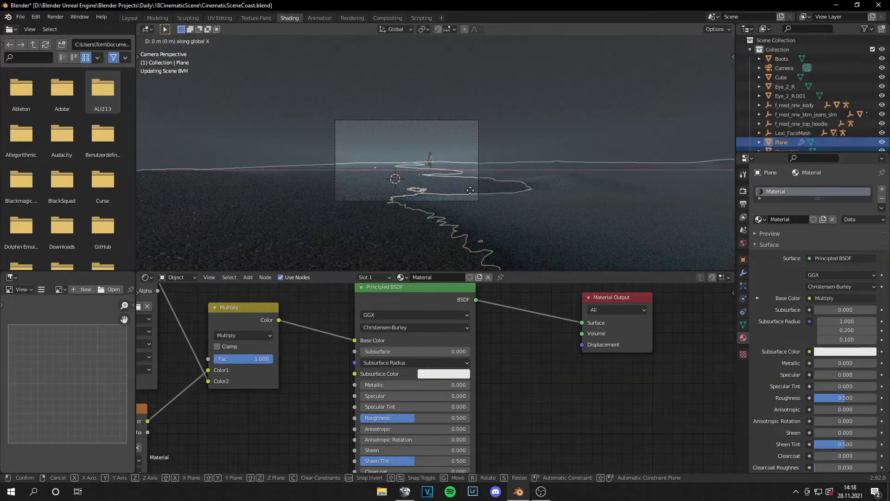
{"action": "left_click", "coordinate": [466, 190]}
Step: Move the sand plane about 1.9 m along Y, deselect it and check the framing in the camera view
{"action": "middle_click_drag", "start_coordinate": [466, 189], "coordinate": [542, 225]}
{"action": "key", "text": "g"}
{"action": "key", "text": "y"}
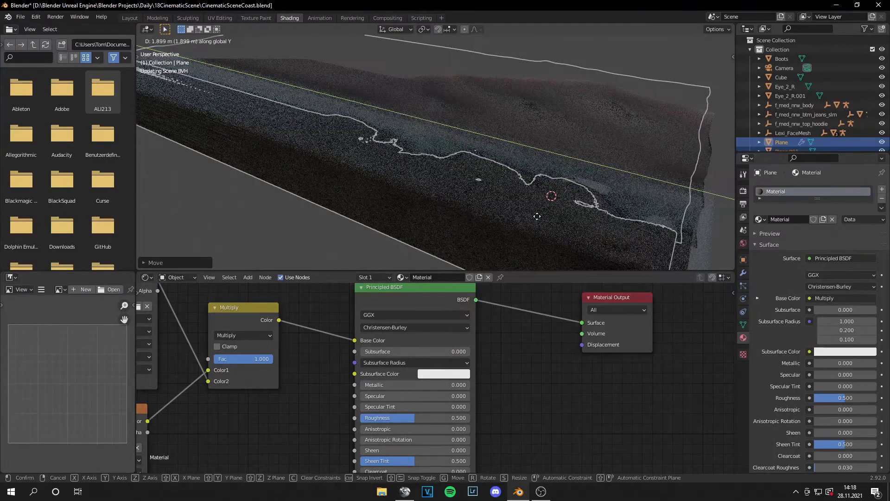
{"action": "left_click", "coordinate": [719, 166]}
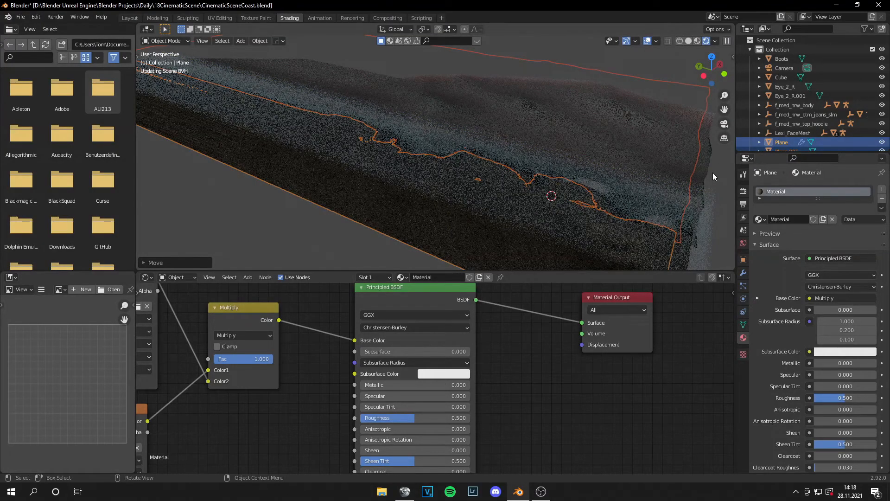
{"action": "key", "text": "alt+a"}
{"action": "key", "text": "KP_0"}
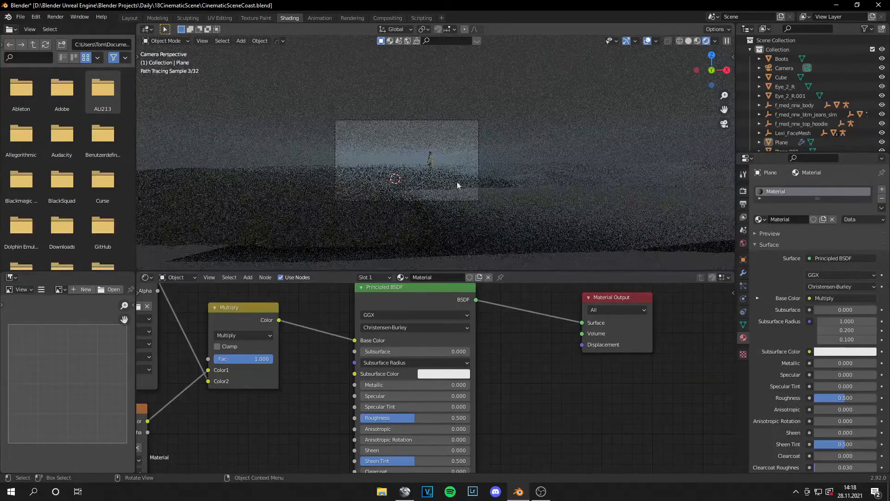
{"action": "scroll", "coordinate": [430, 187], "scroll_direction": "up", "scroll_amount": 4}
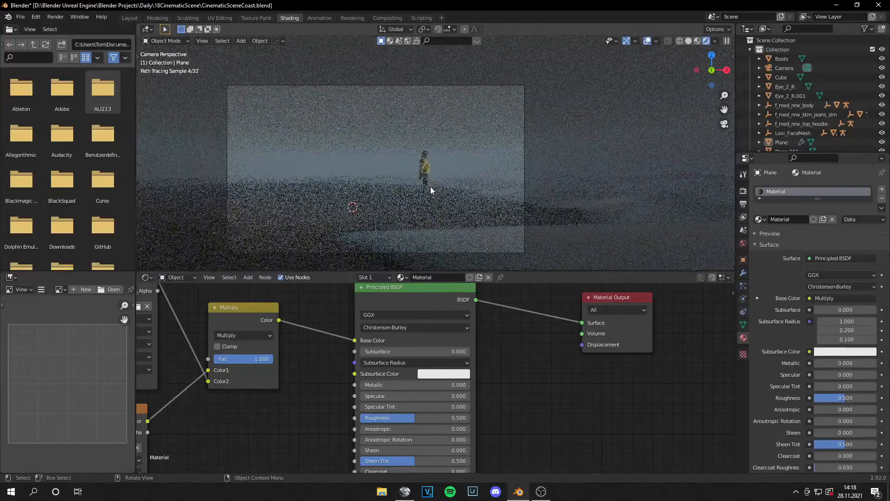